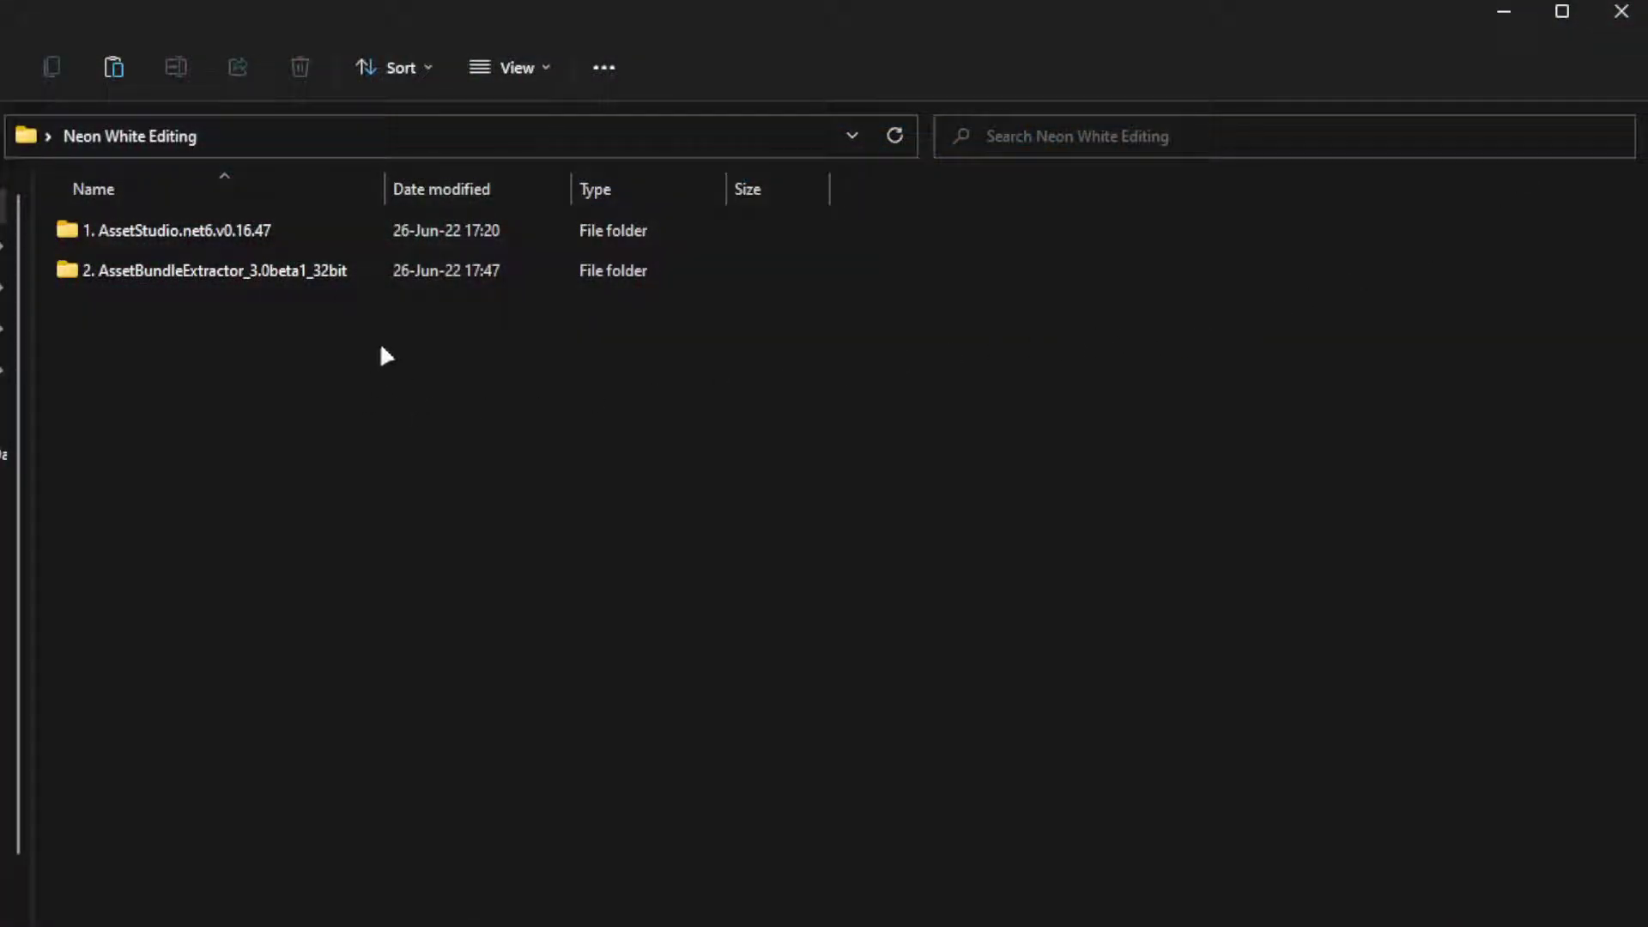
- Select the tools folder in Neon White Editing and open the 1. AssetStudio.net6.v0.16.47 folder
click(318, 270)
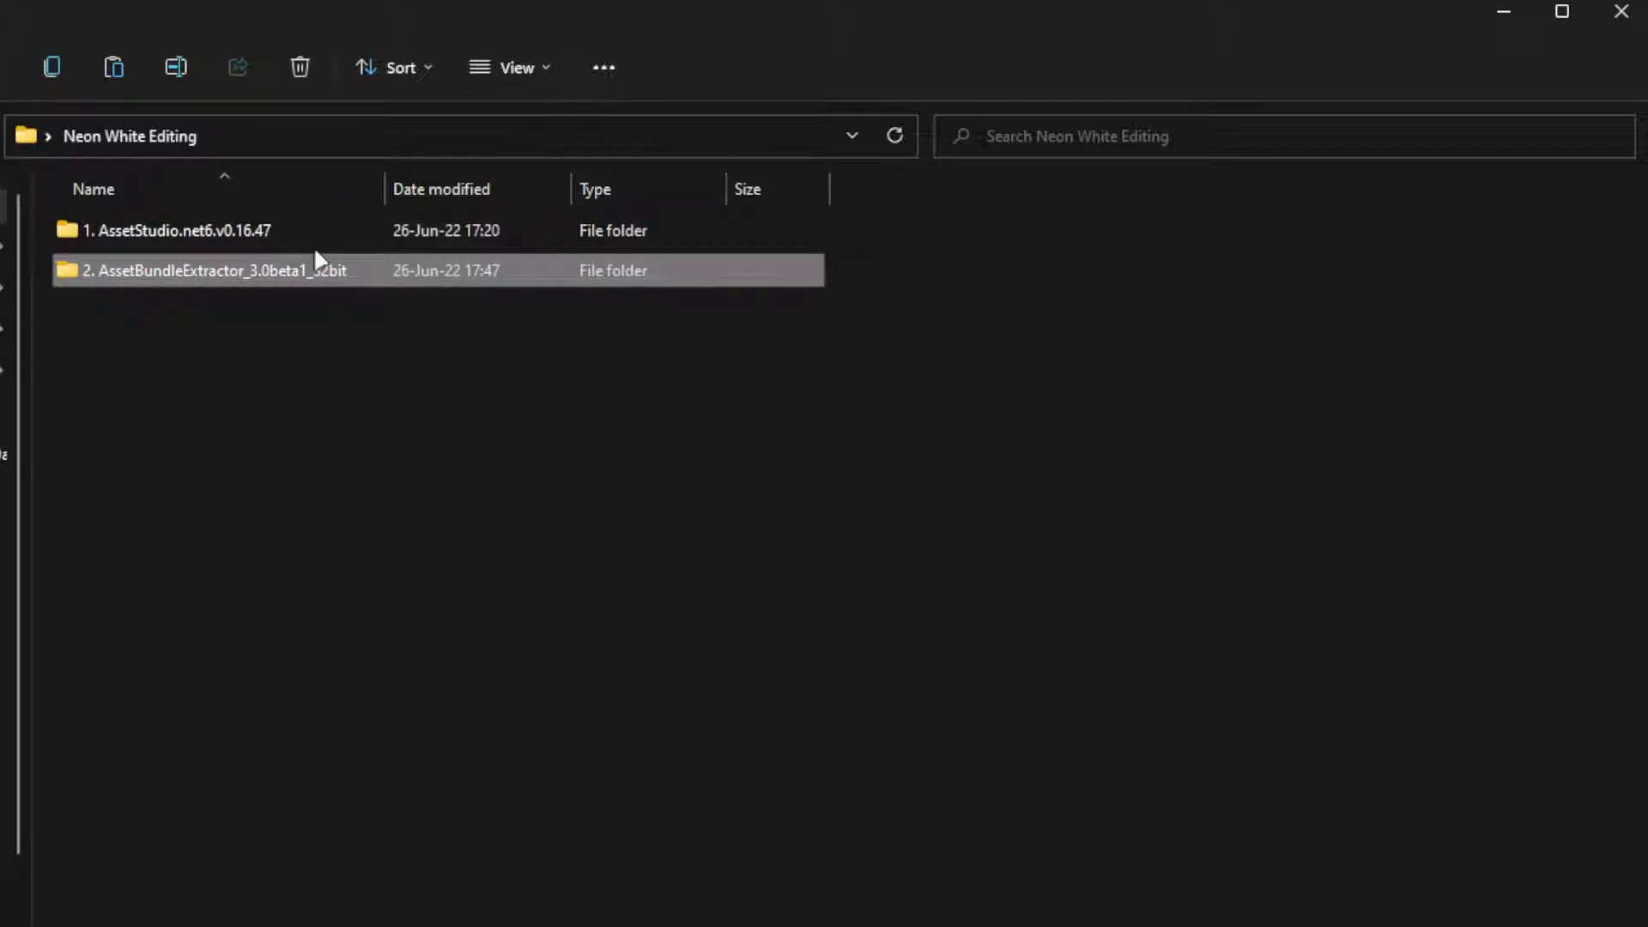
double_click(359, 229)
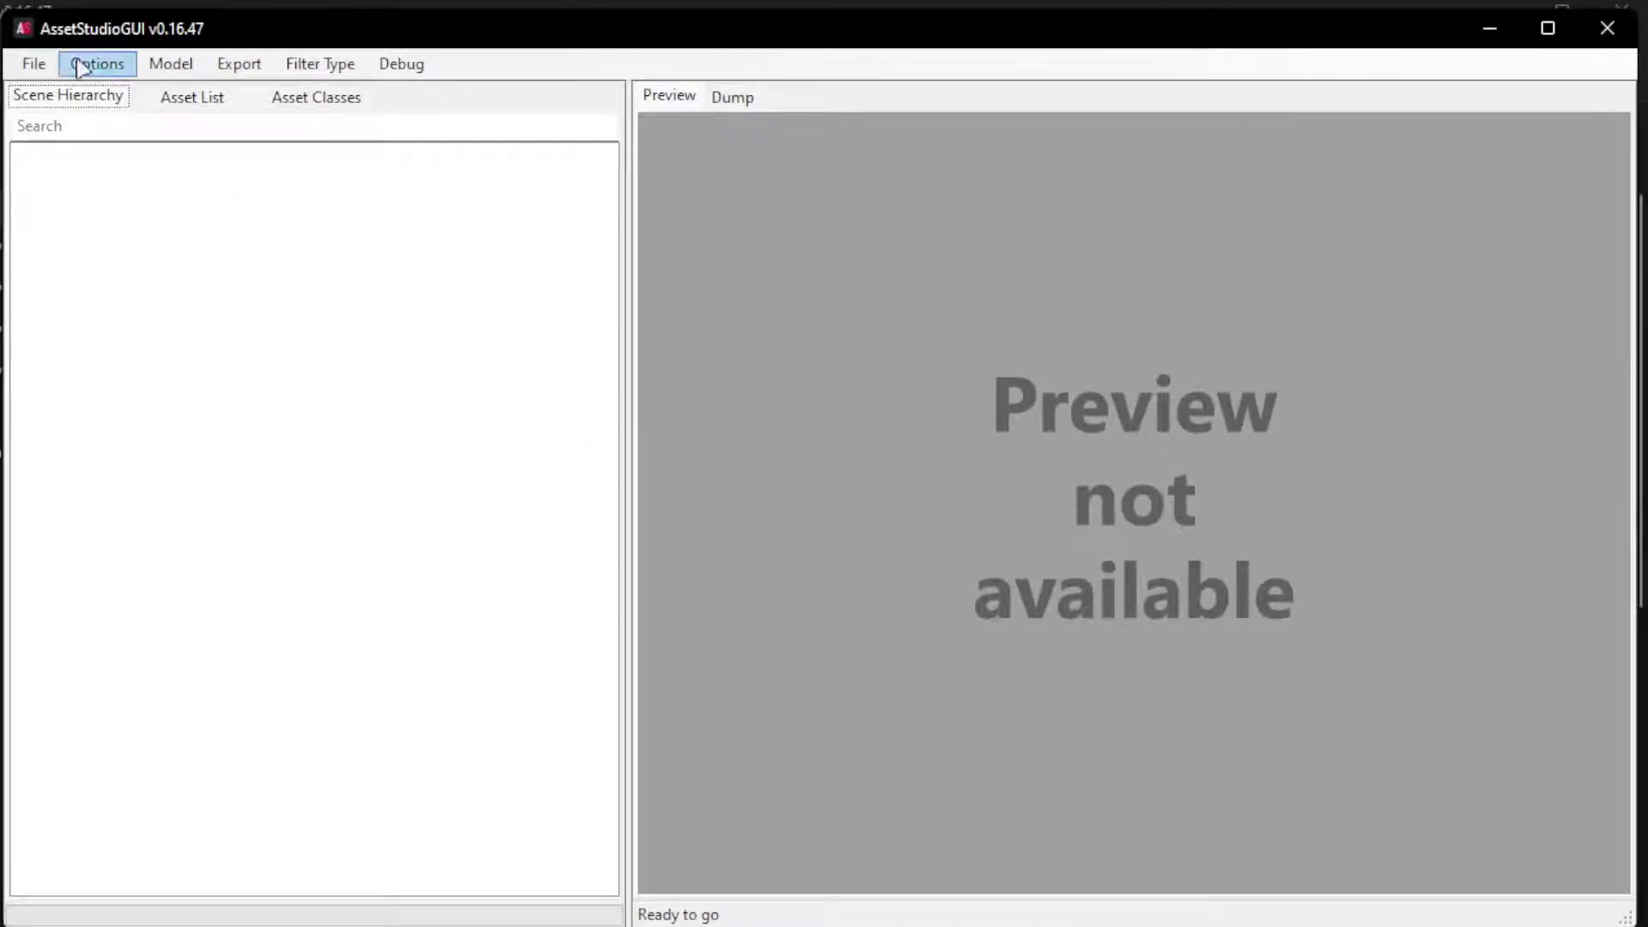
- Load the whole steamapps\common\Neon White game folder into AssetStudio with File > Load folder
click(38, 64)
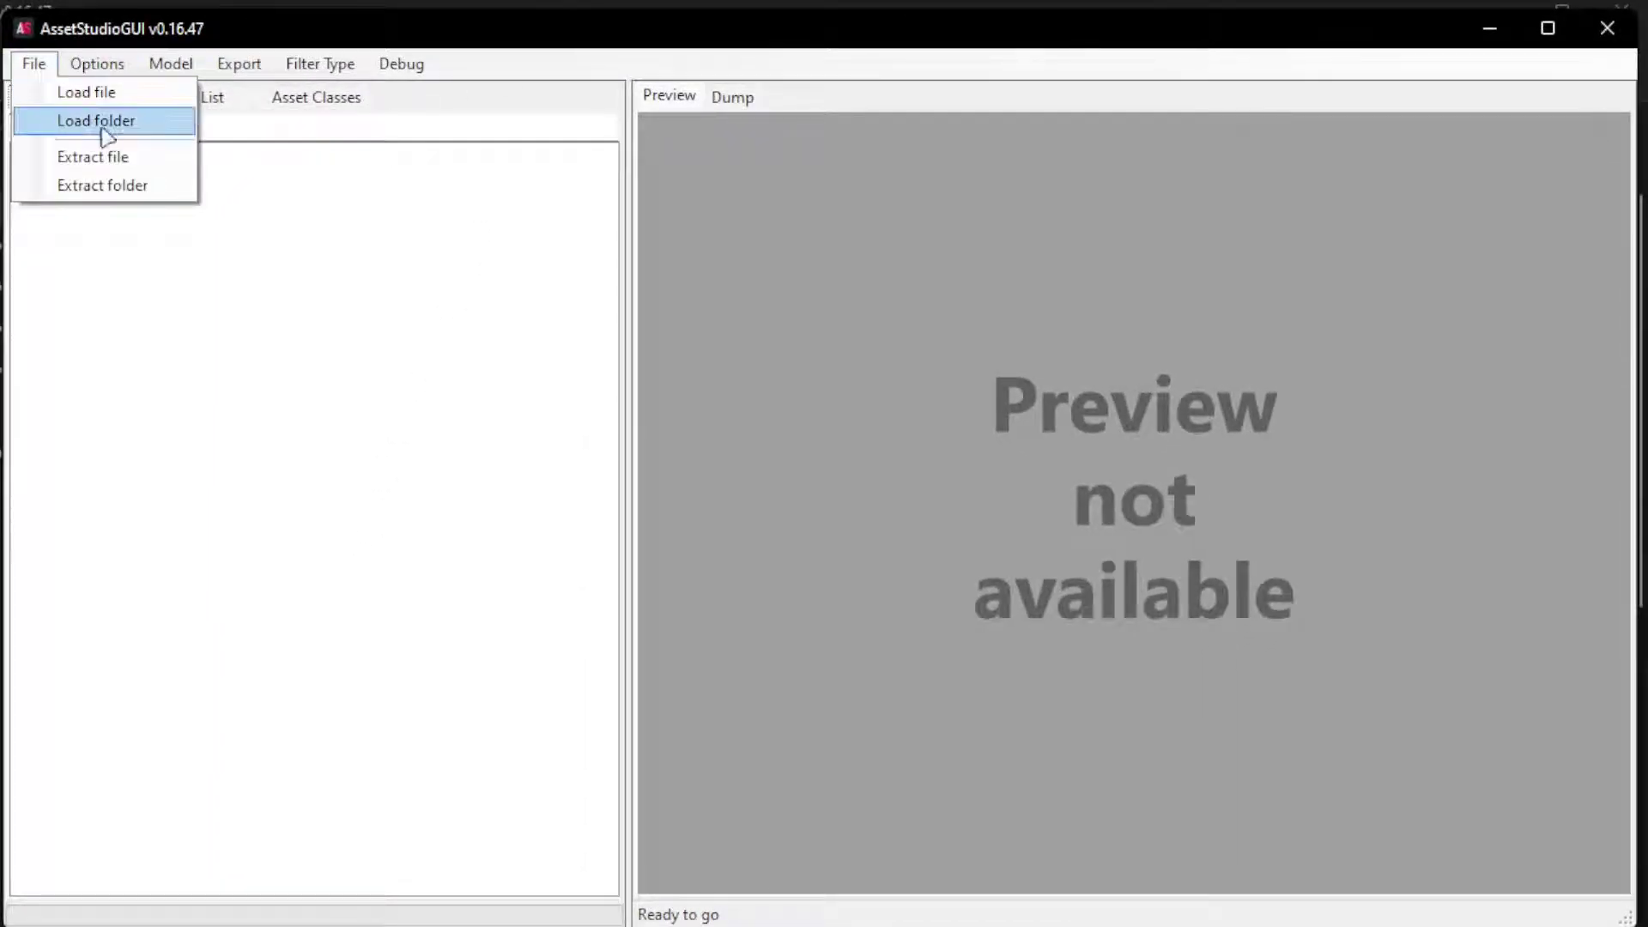
click(150, 129)
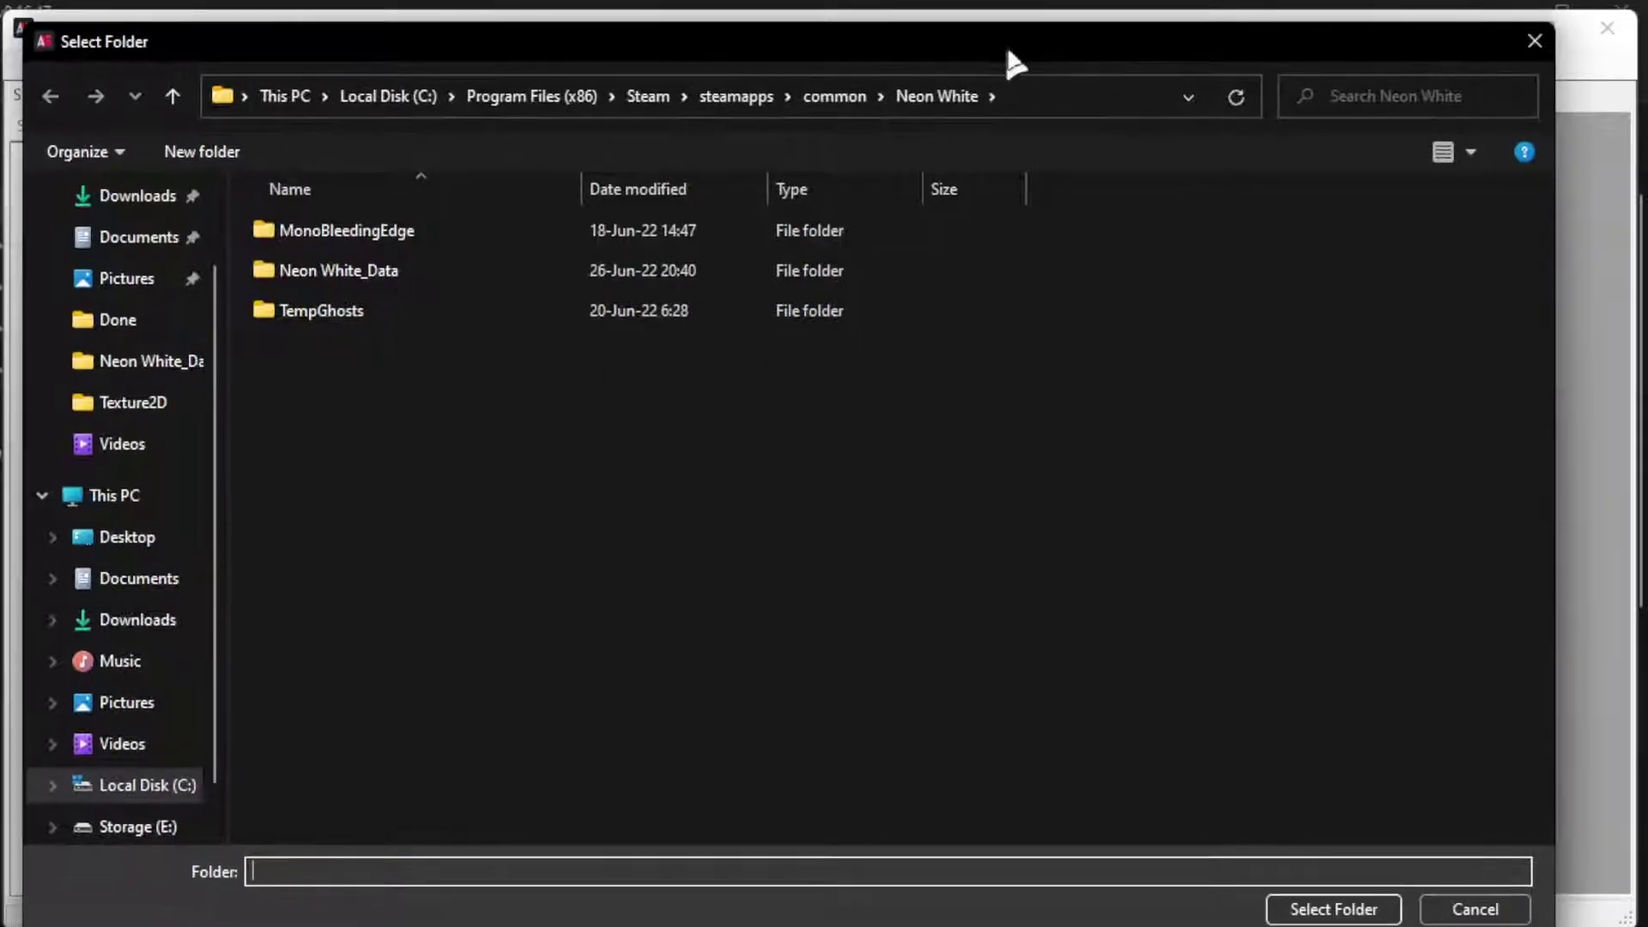
click(1332, 903)
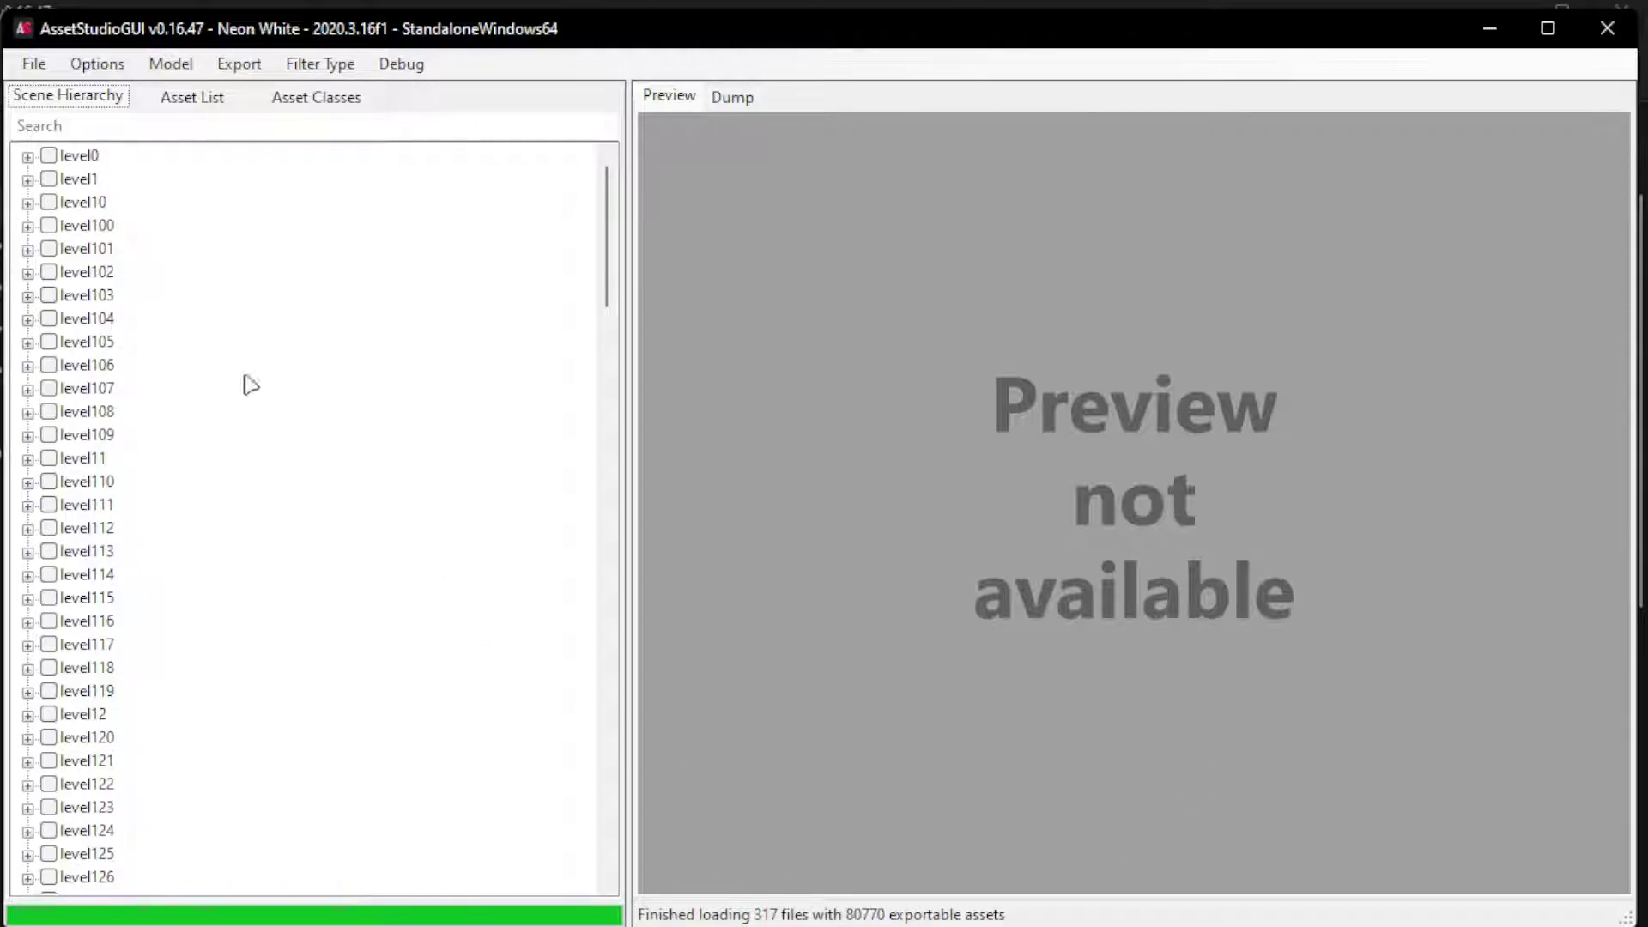
- In the Asset List, switch previews between pilotPortrait and the darker pilotPortrait 1, ending on the light one
click(206, 102)
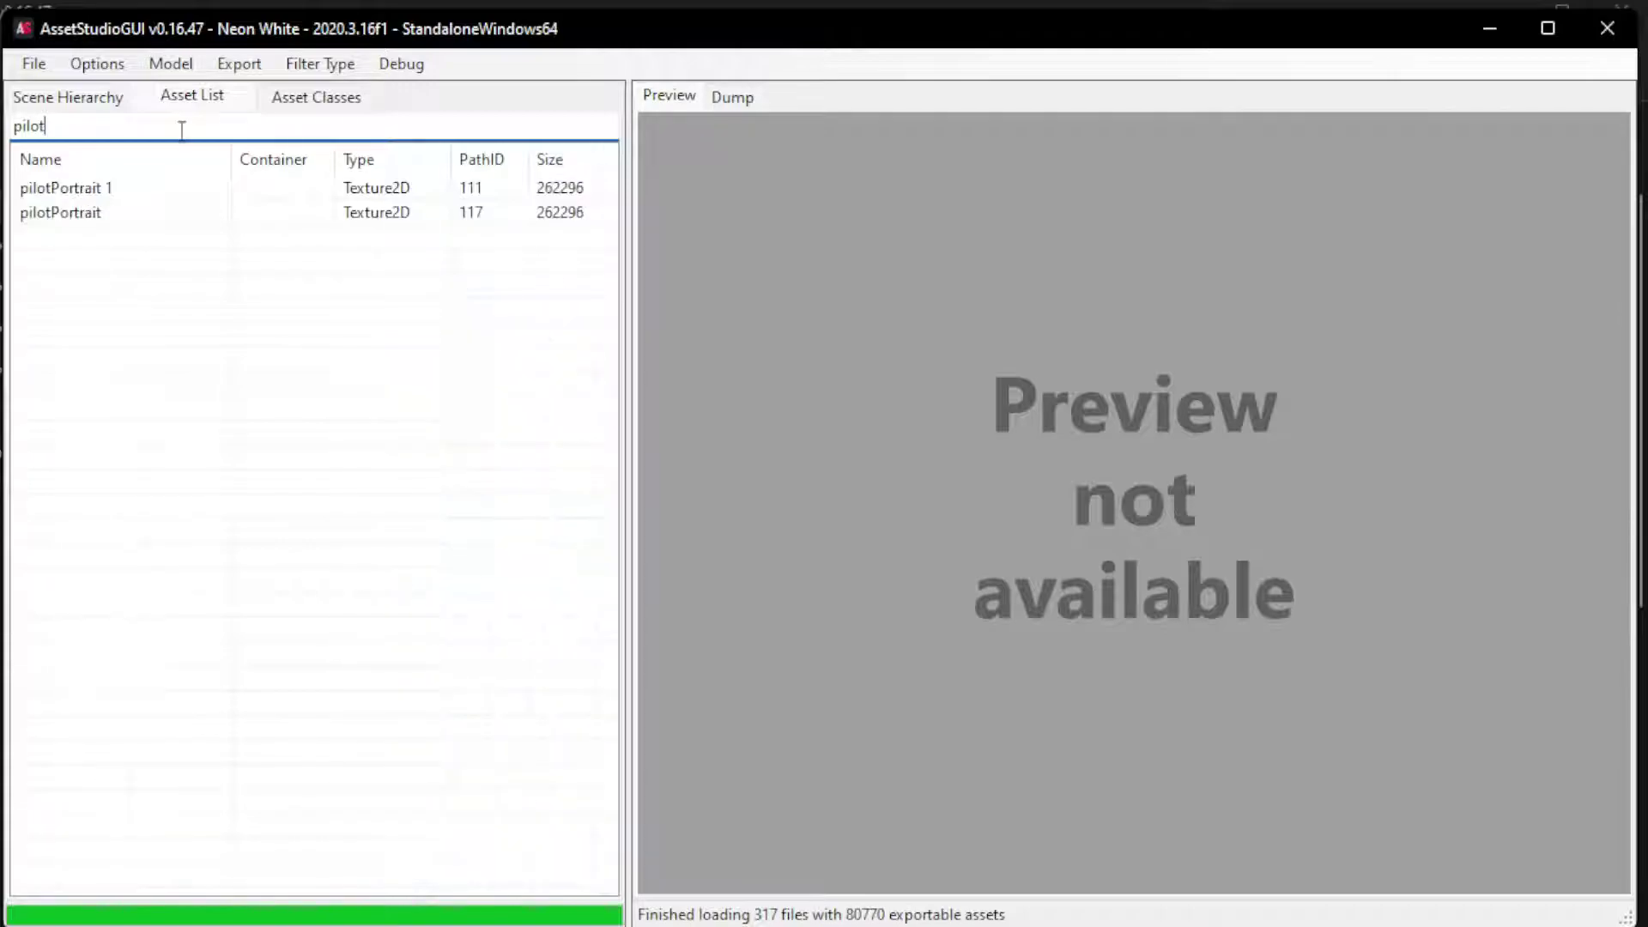
click(90, 212)
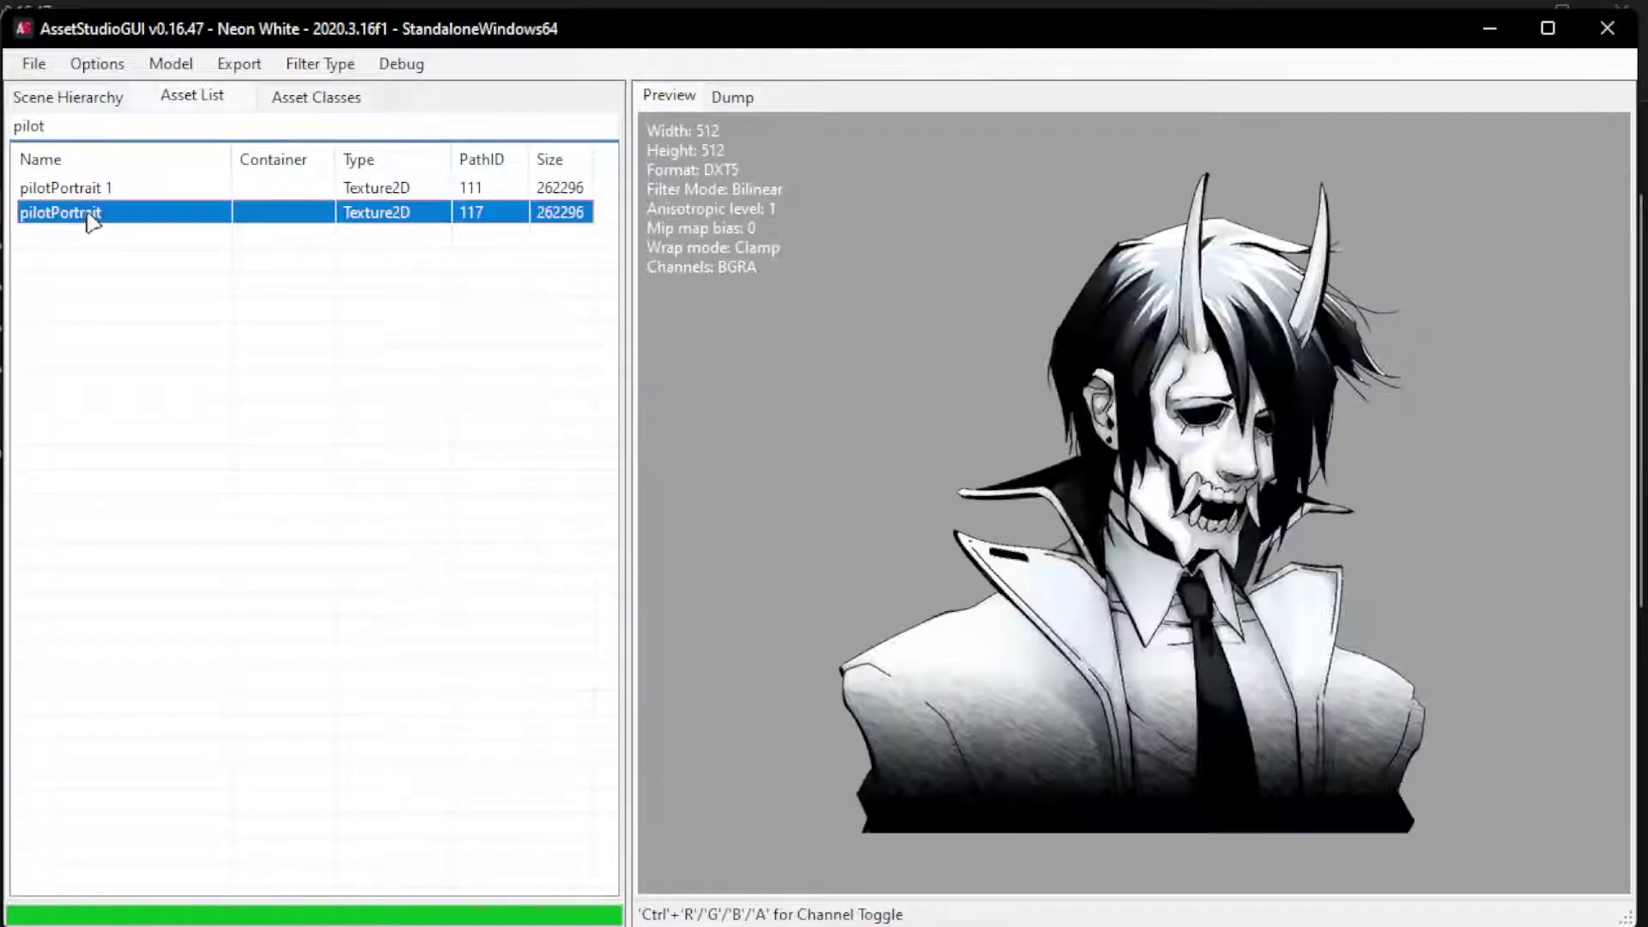
click(90, 193)
click(82, 214)
click(82, 190)
click(79, 214)
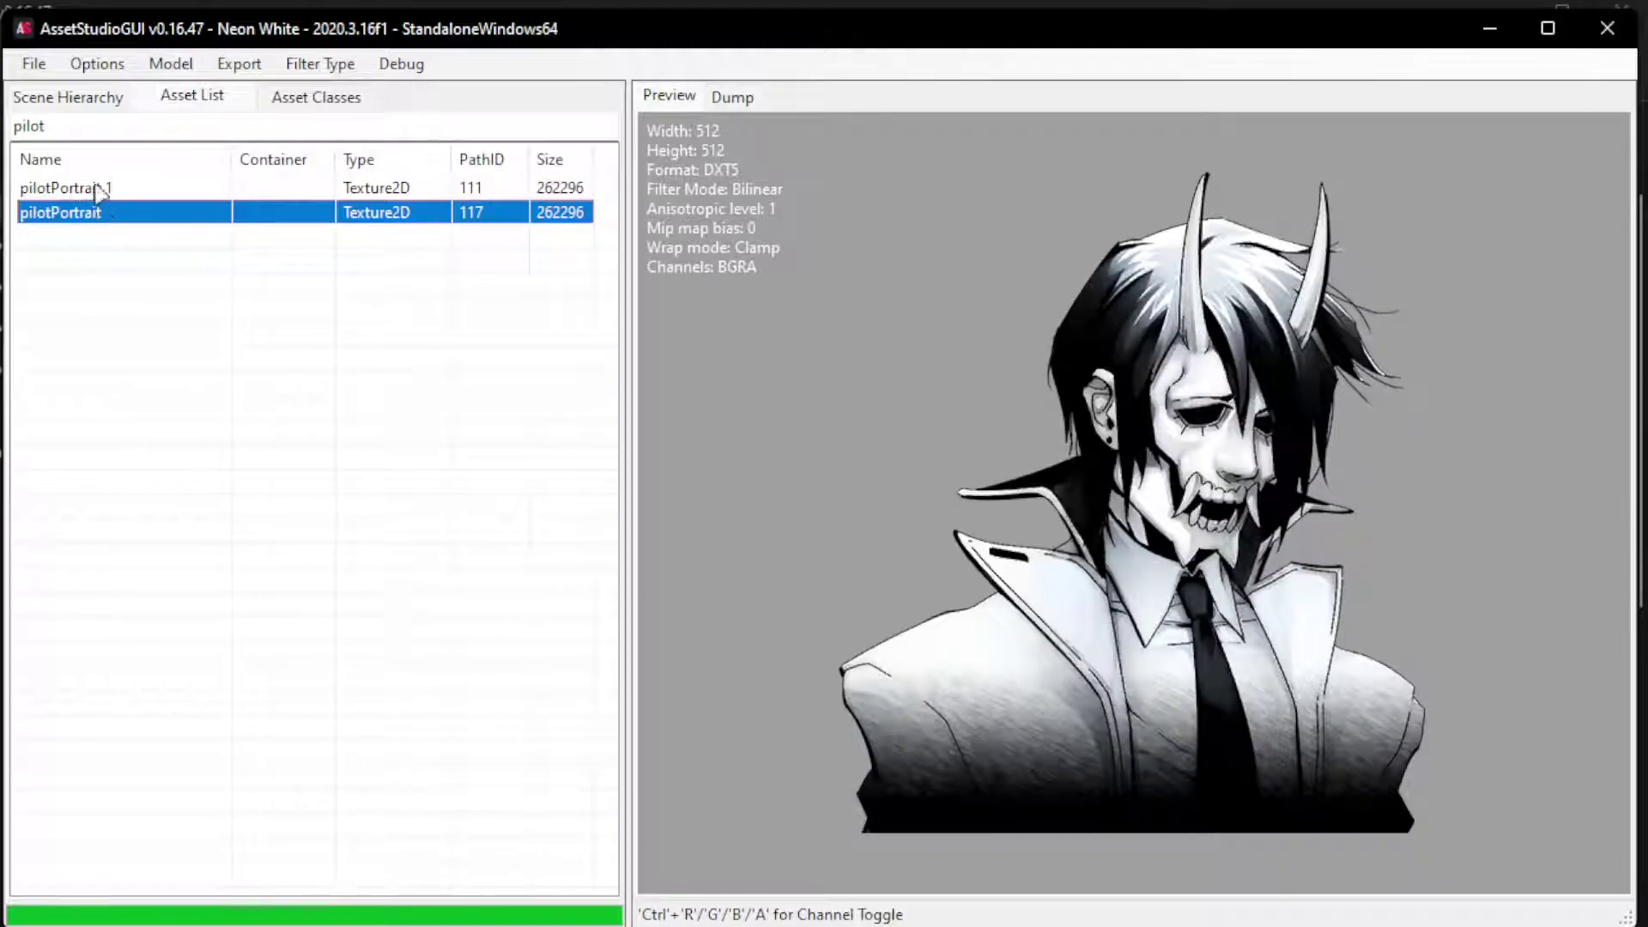
click(101, 189)
click(82, 212)
click(95, 191)
click(94, 212)
click(107, 194)
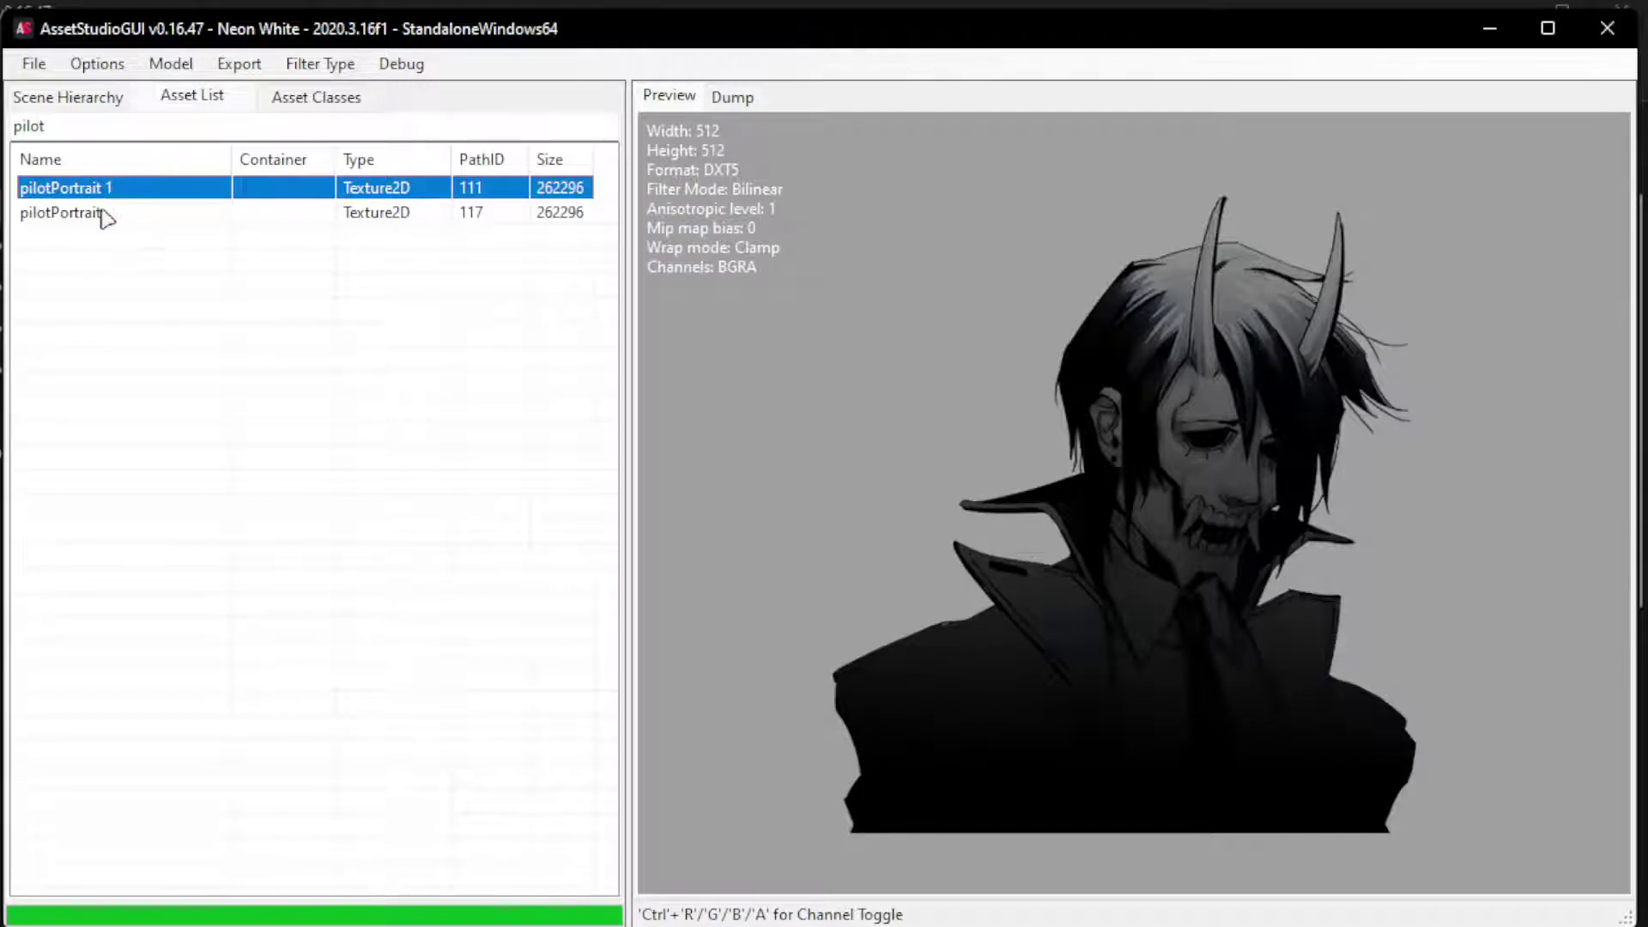
click(87, 215)
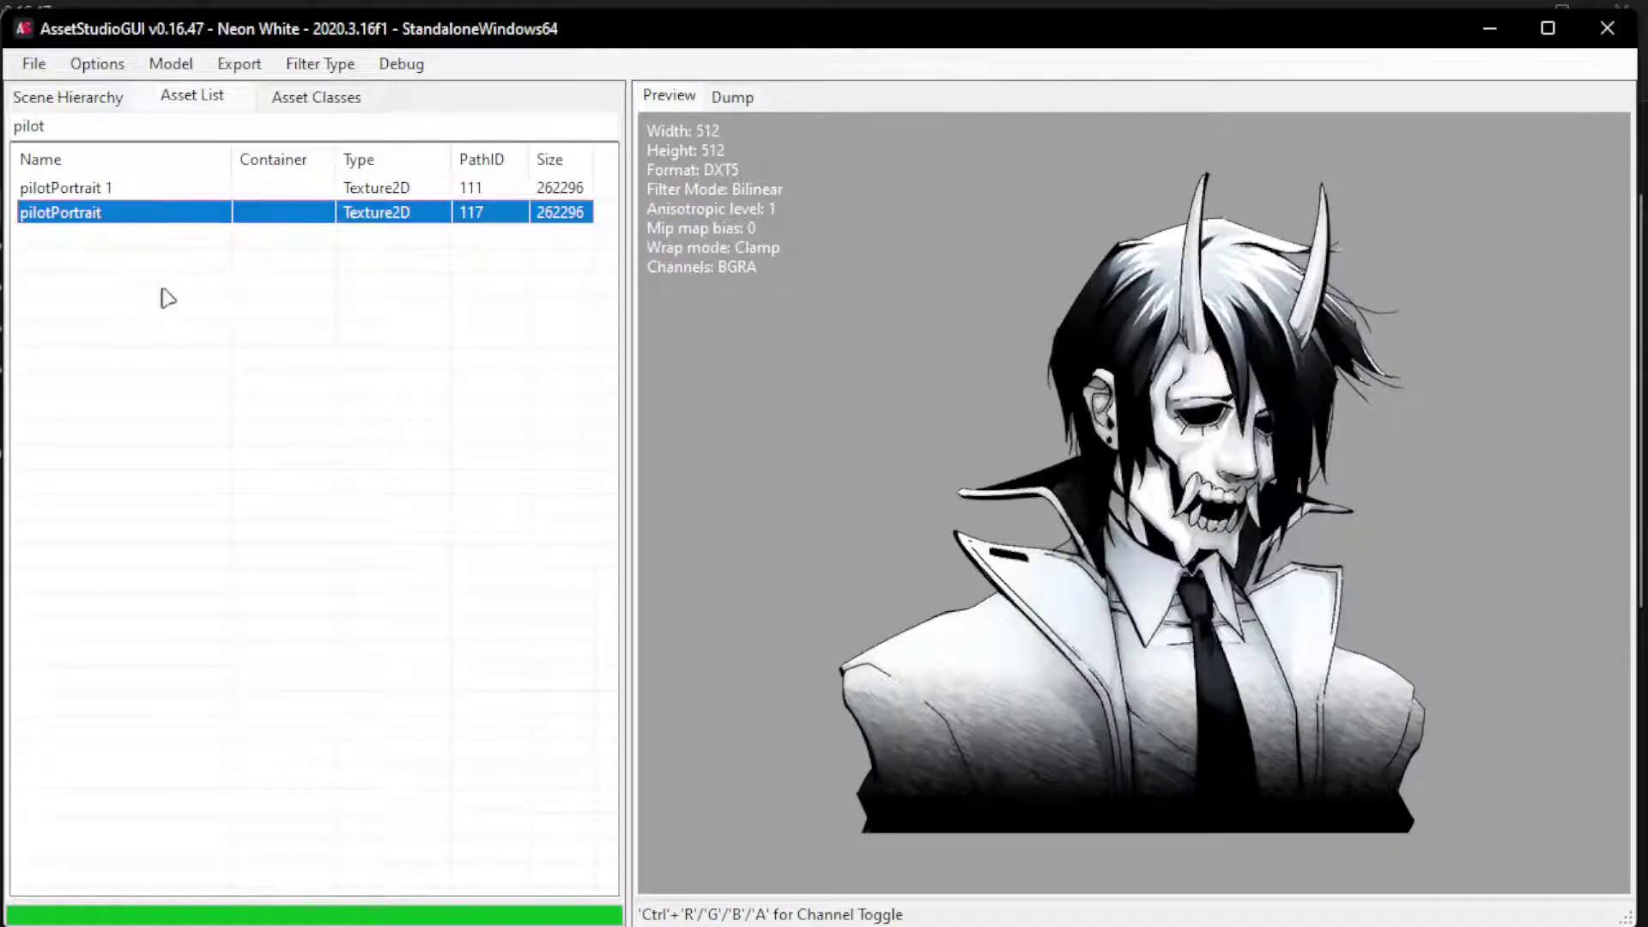
- Export the selected light pilotPortrait texture to the Desktop\NW\Texture2D folder
right_click(133, 223)
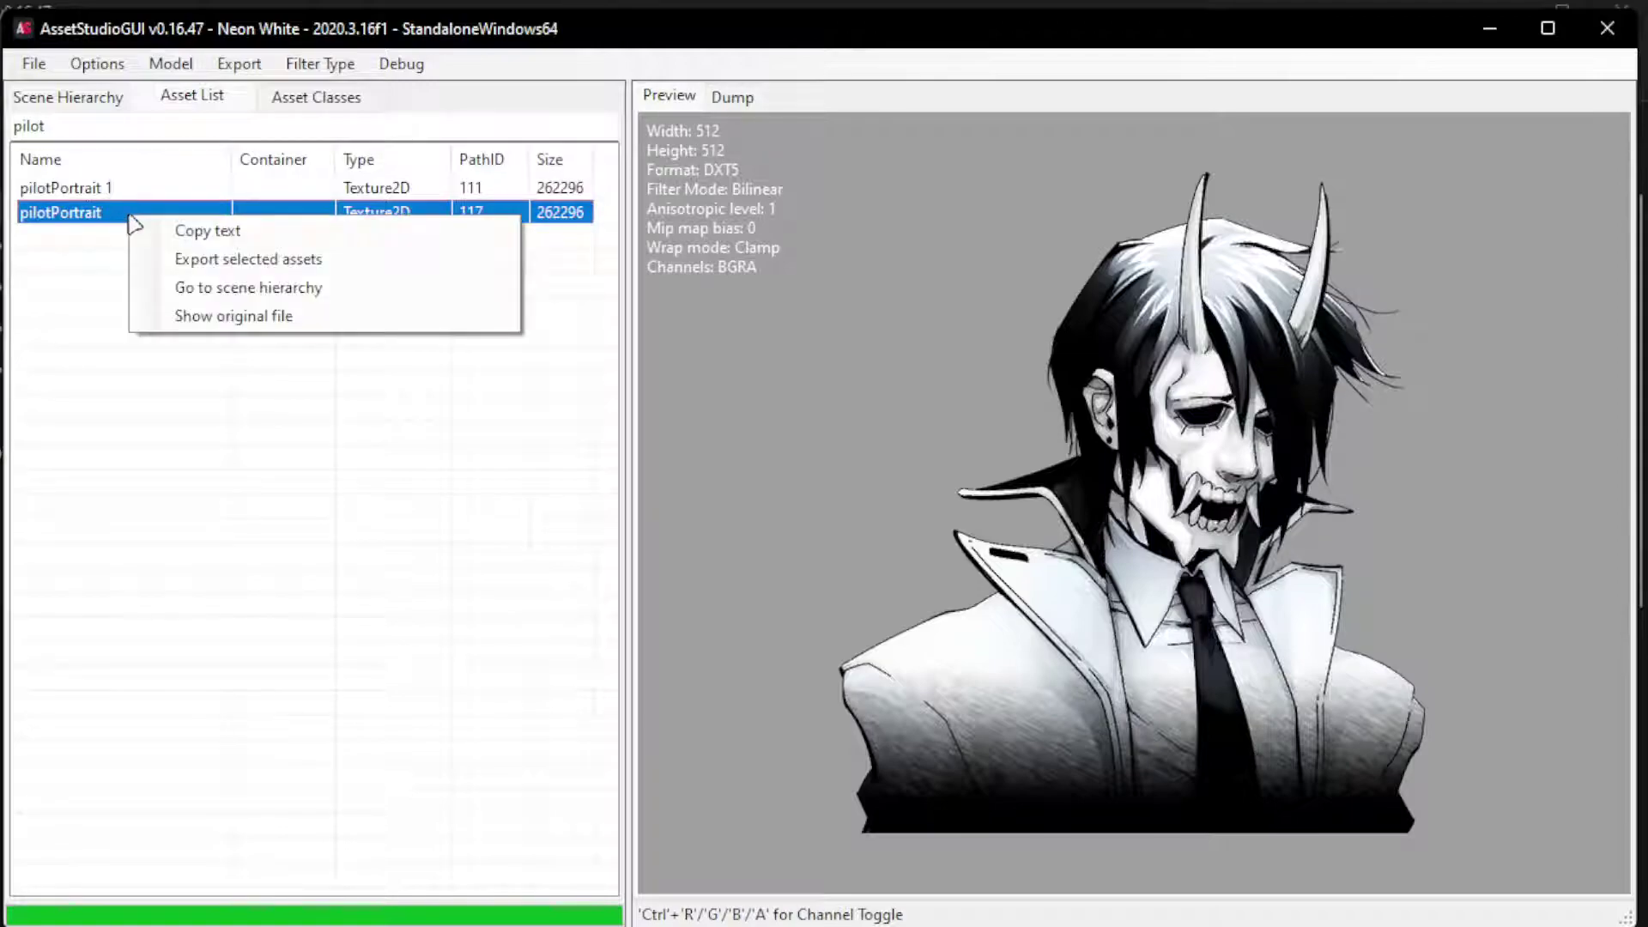
click(212, 269)
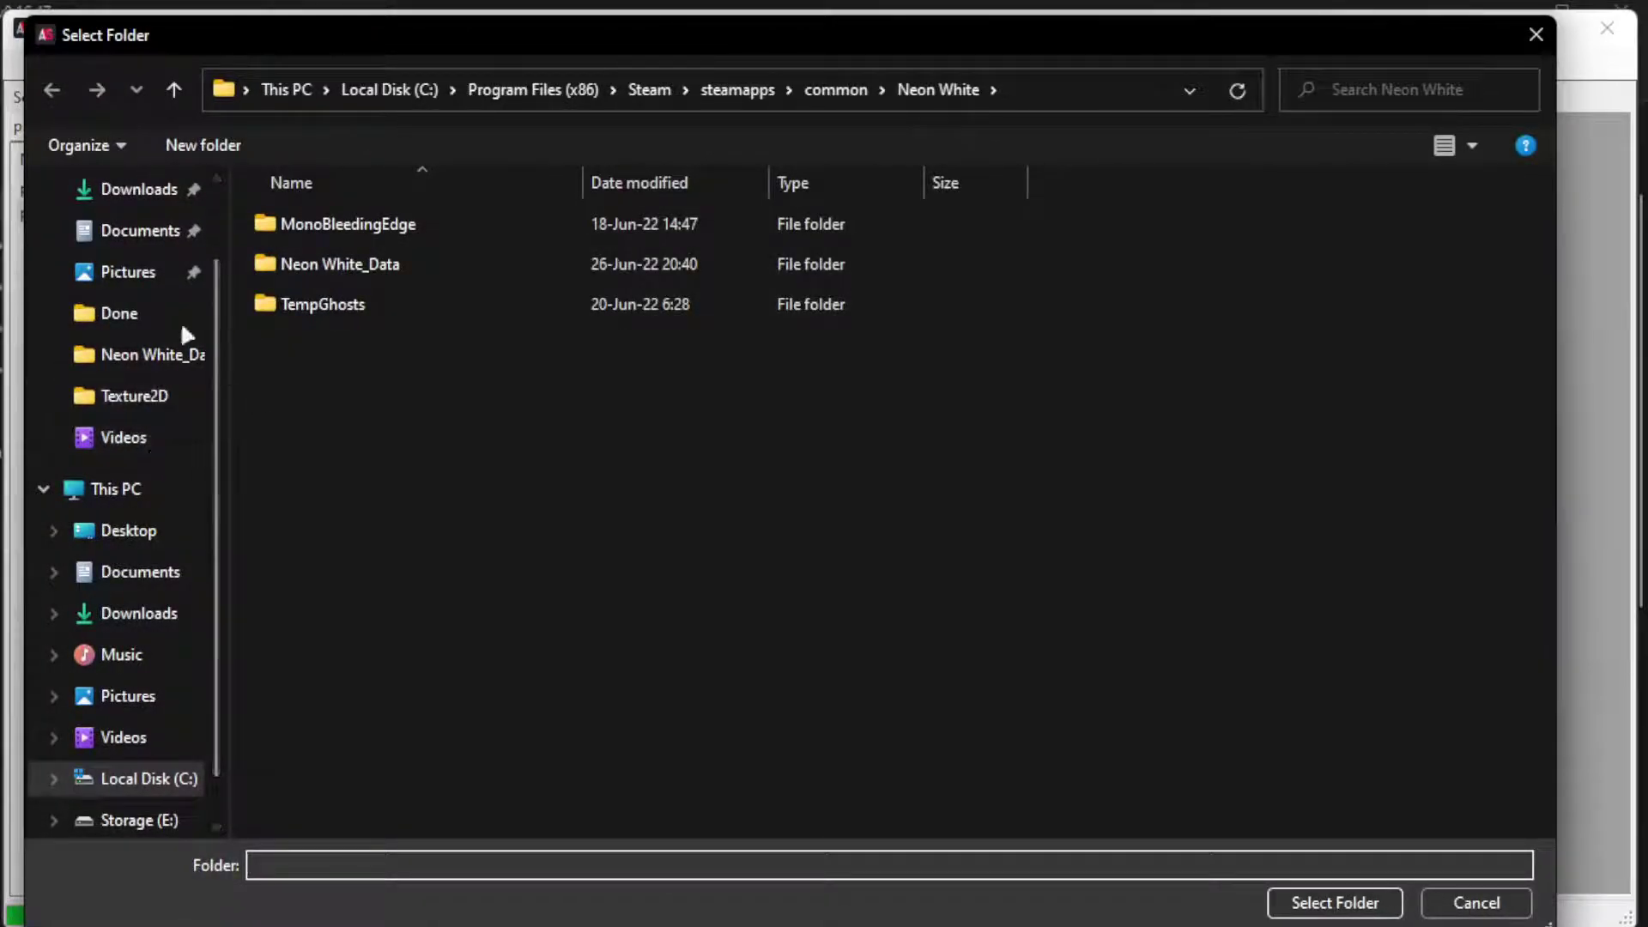
click(175, 393)
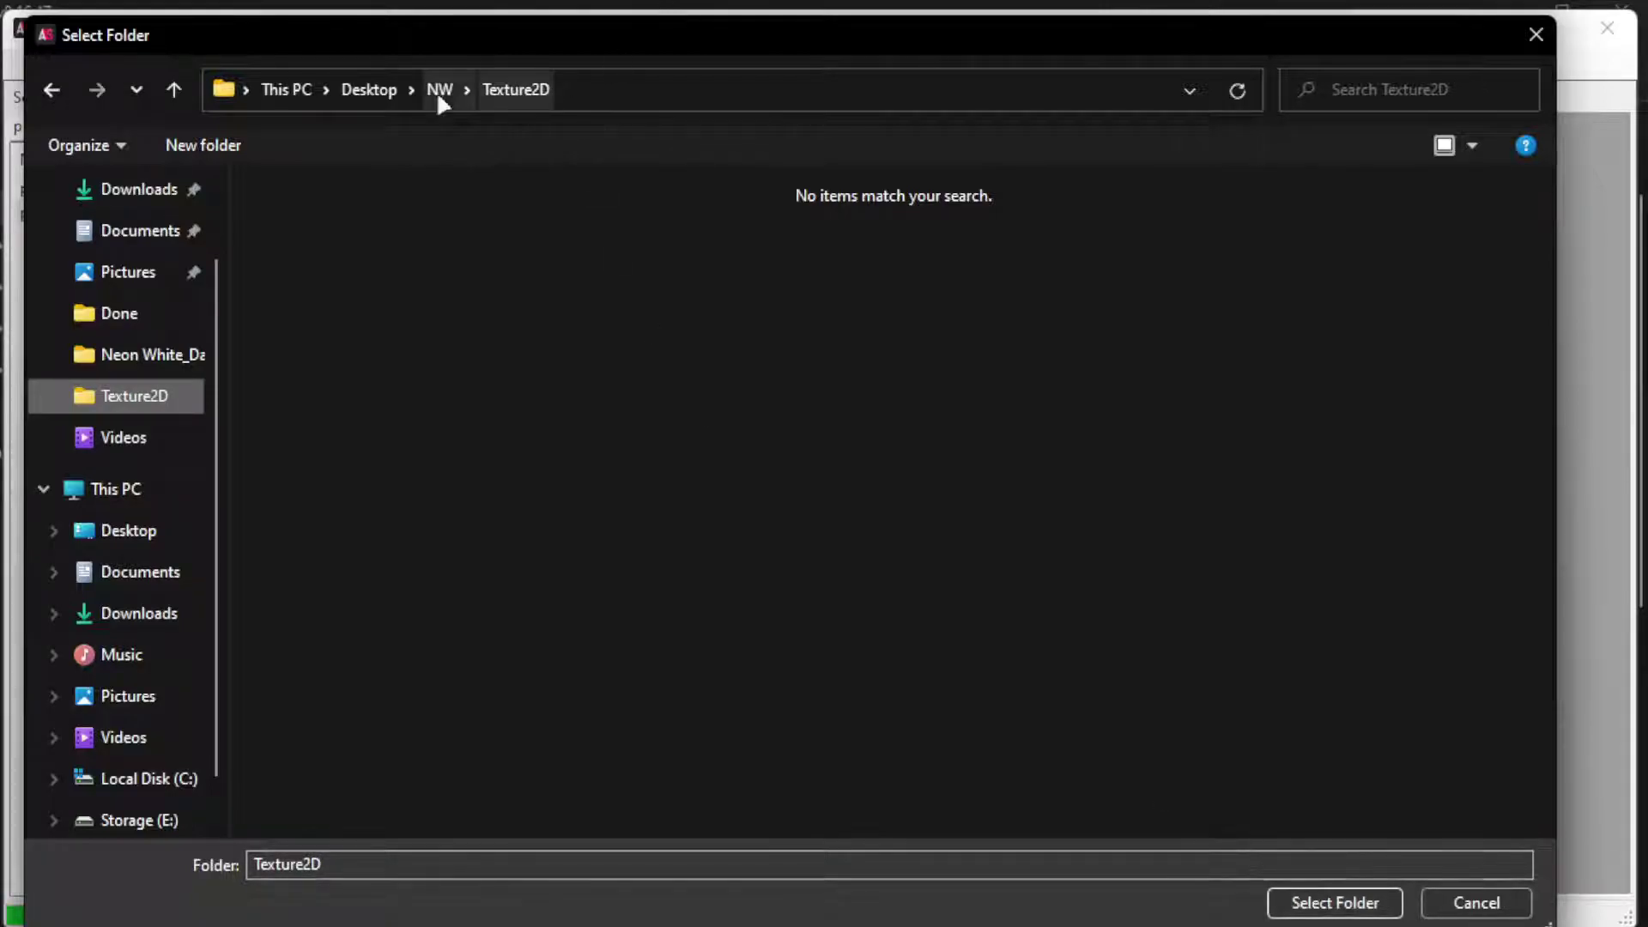
click(1327, 903)
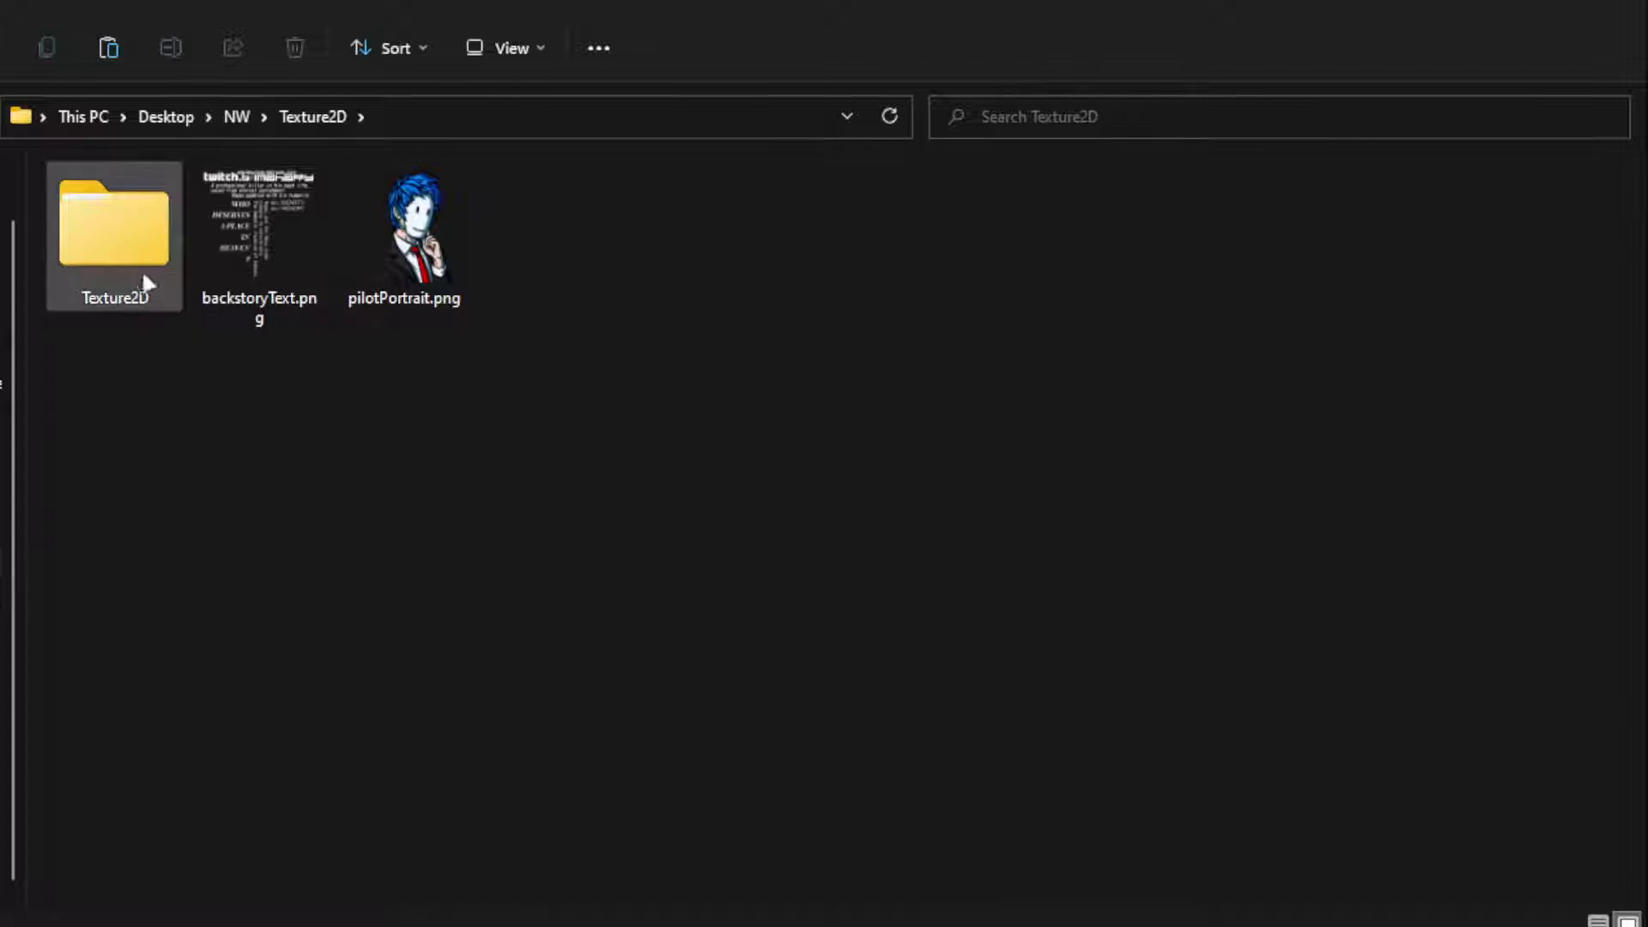
double_click(147, 228)
click(118, 249)
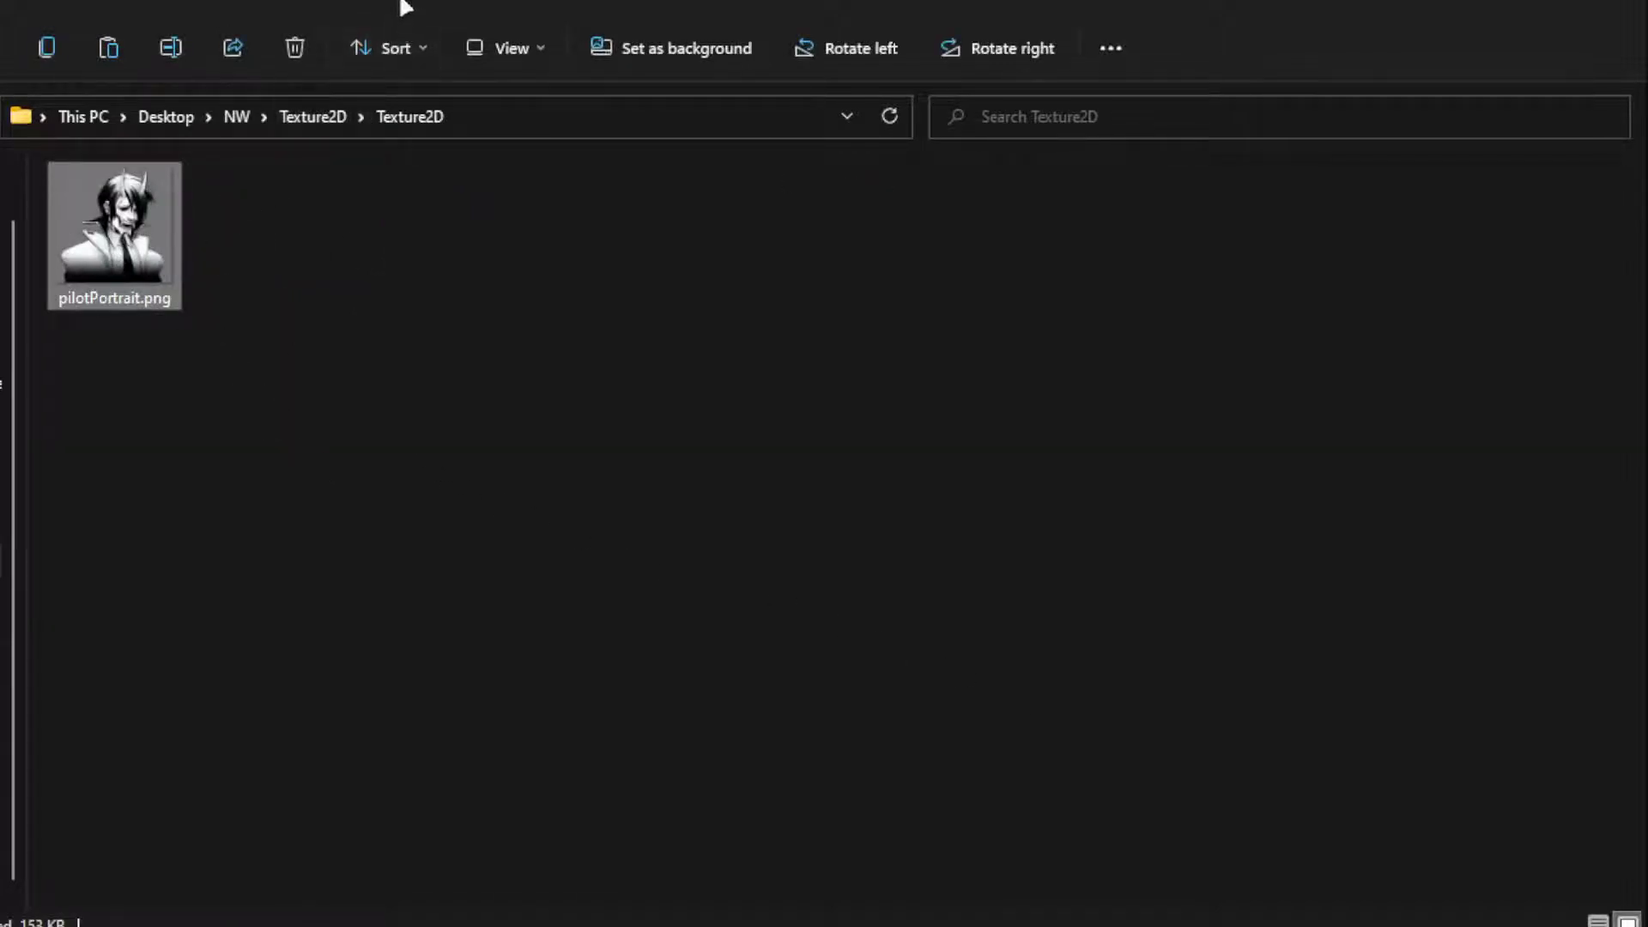
right_click(147, 254)
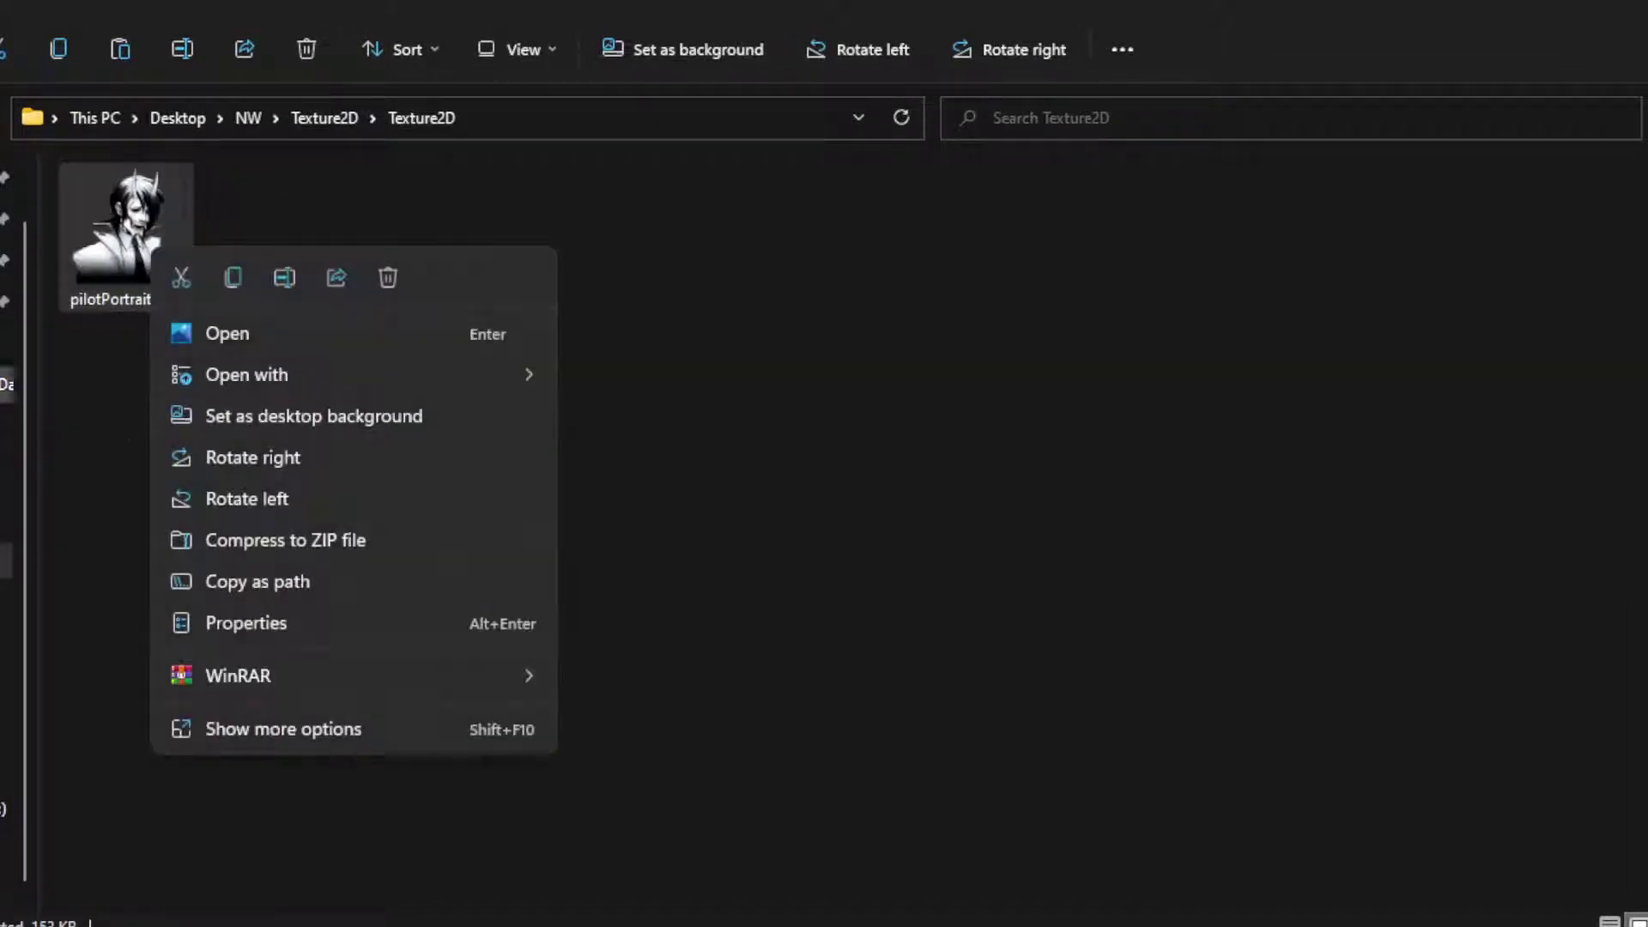
click(105, 374)
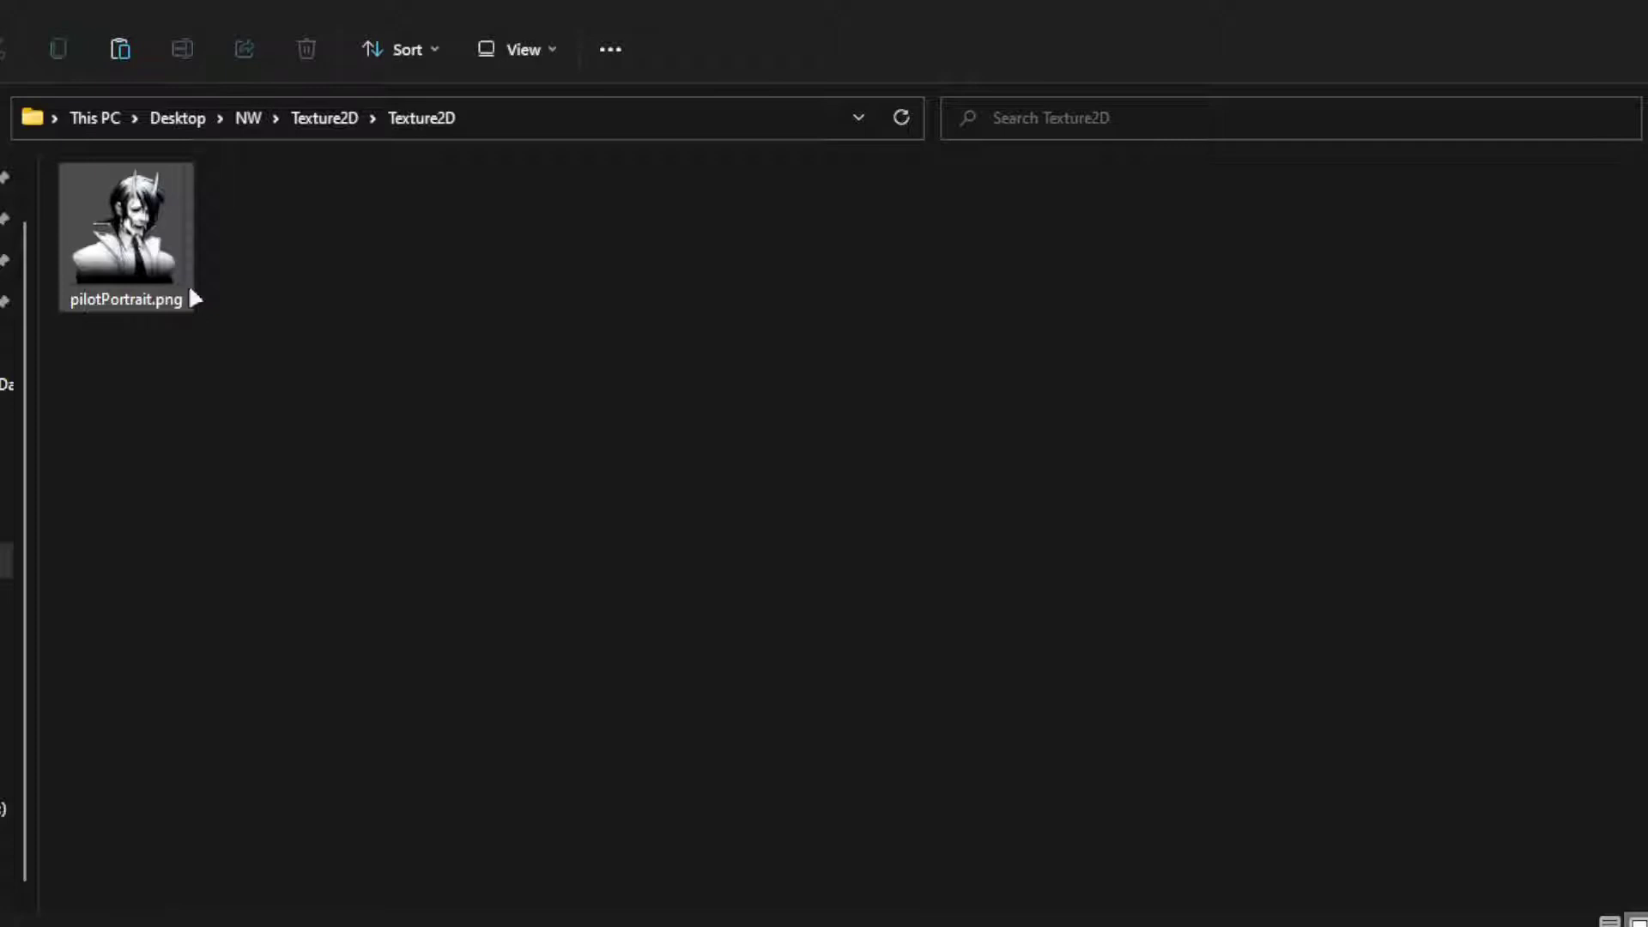
mouse_move(188, 292)
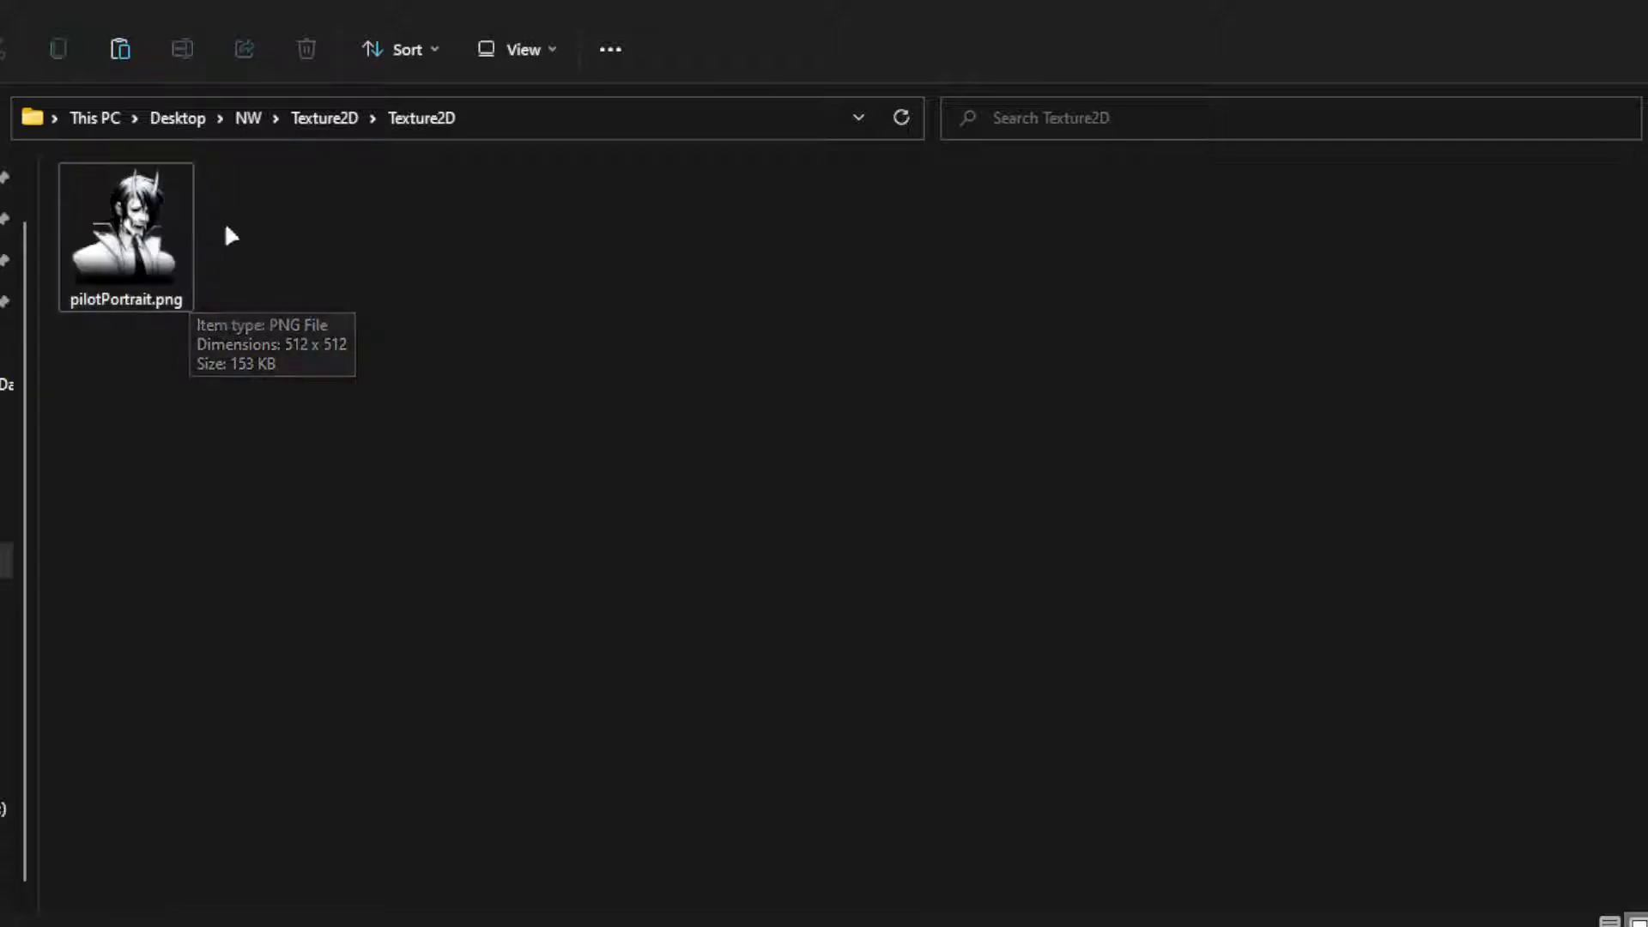
click(325, 117)
click(461, 253)
click(271, 231)
click(444, 268)
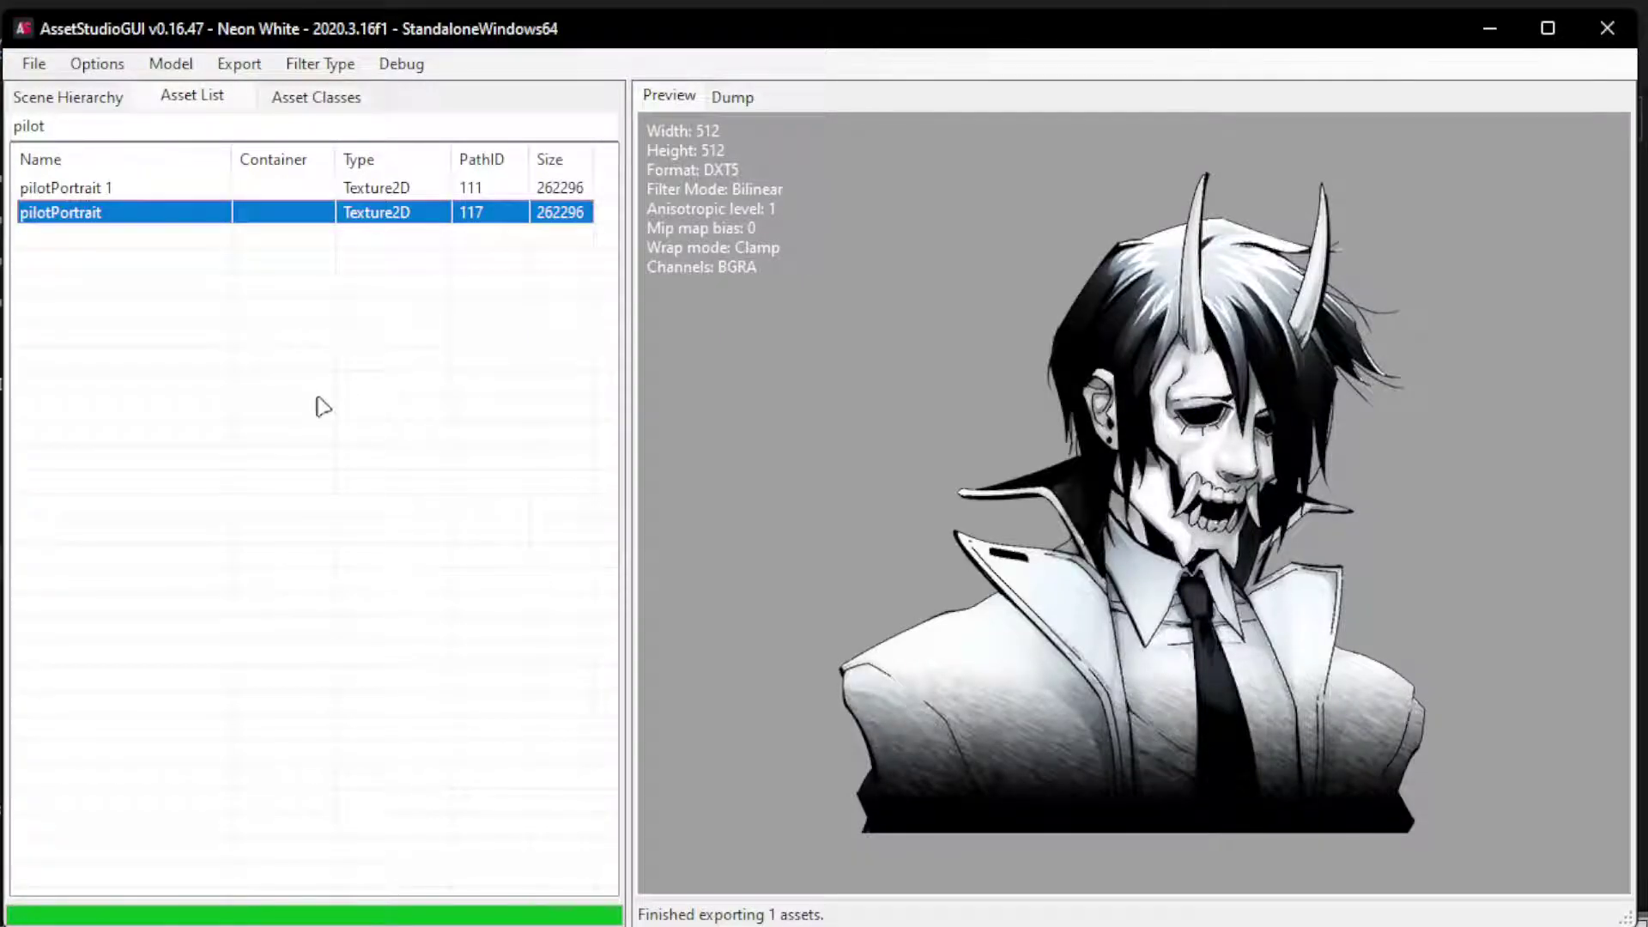
right_click(147, 220)
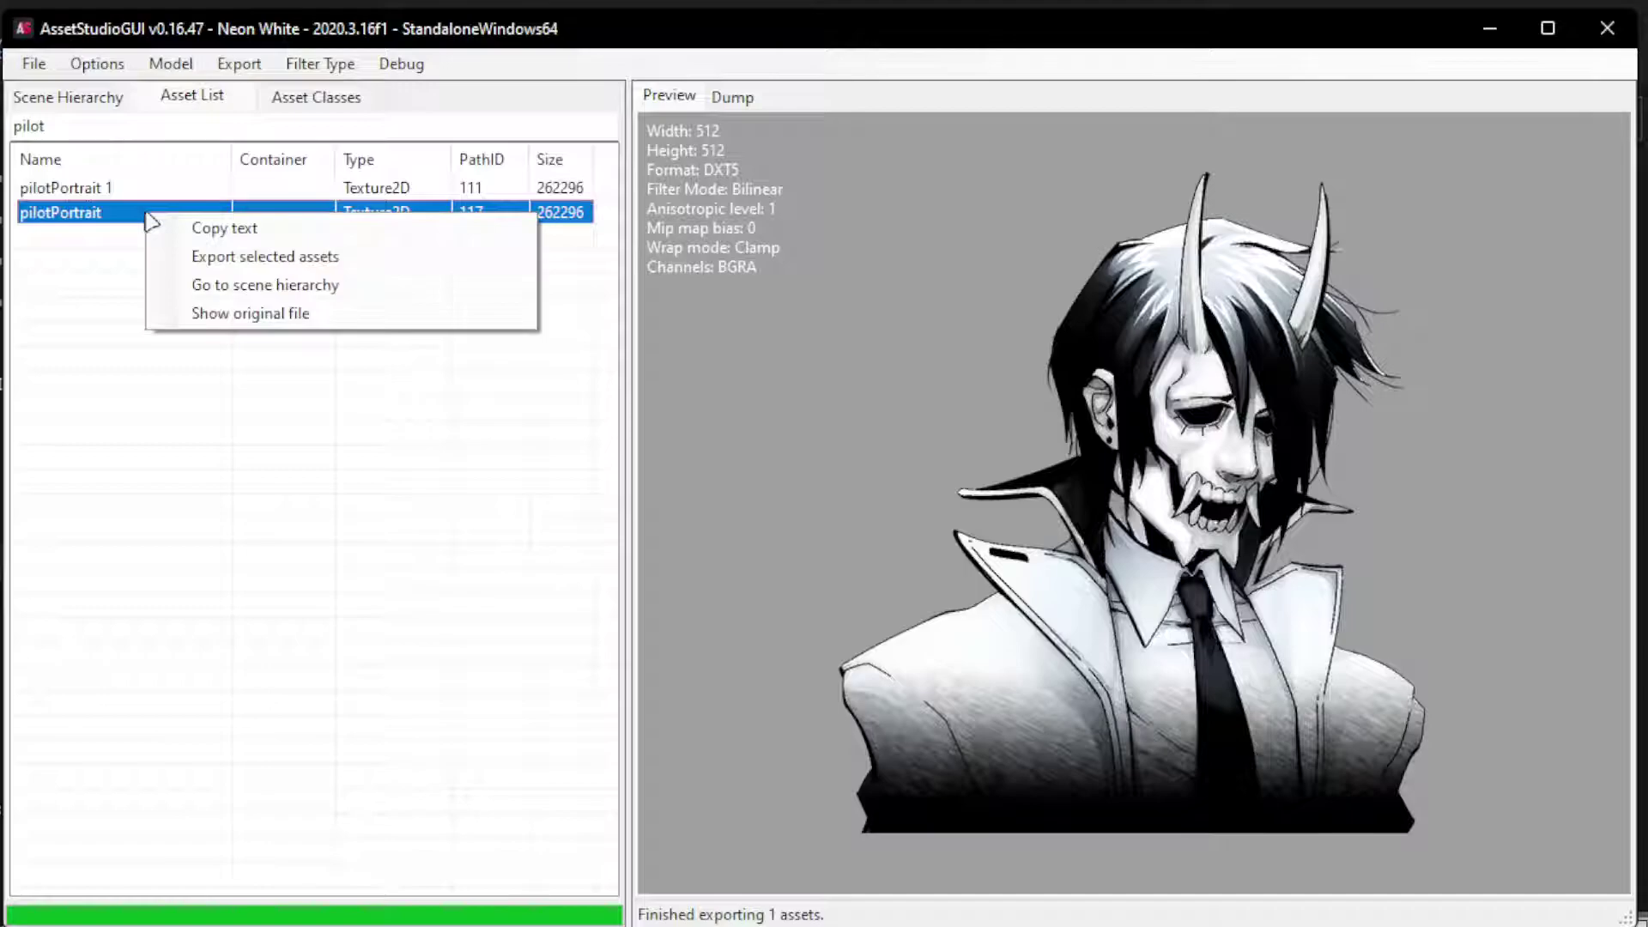
click(256, 313)
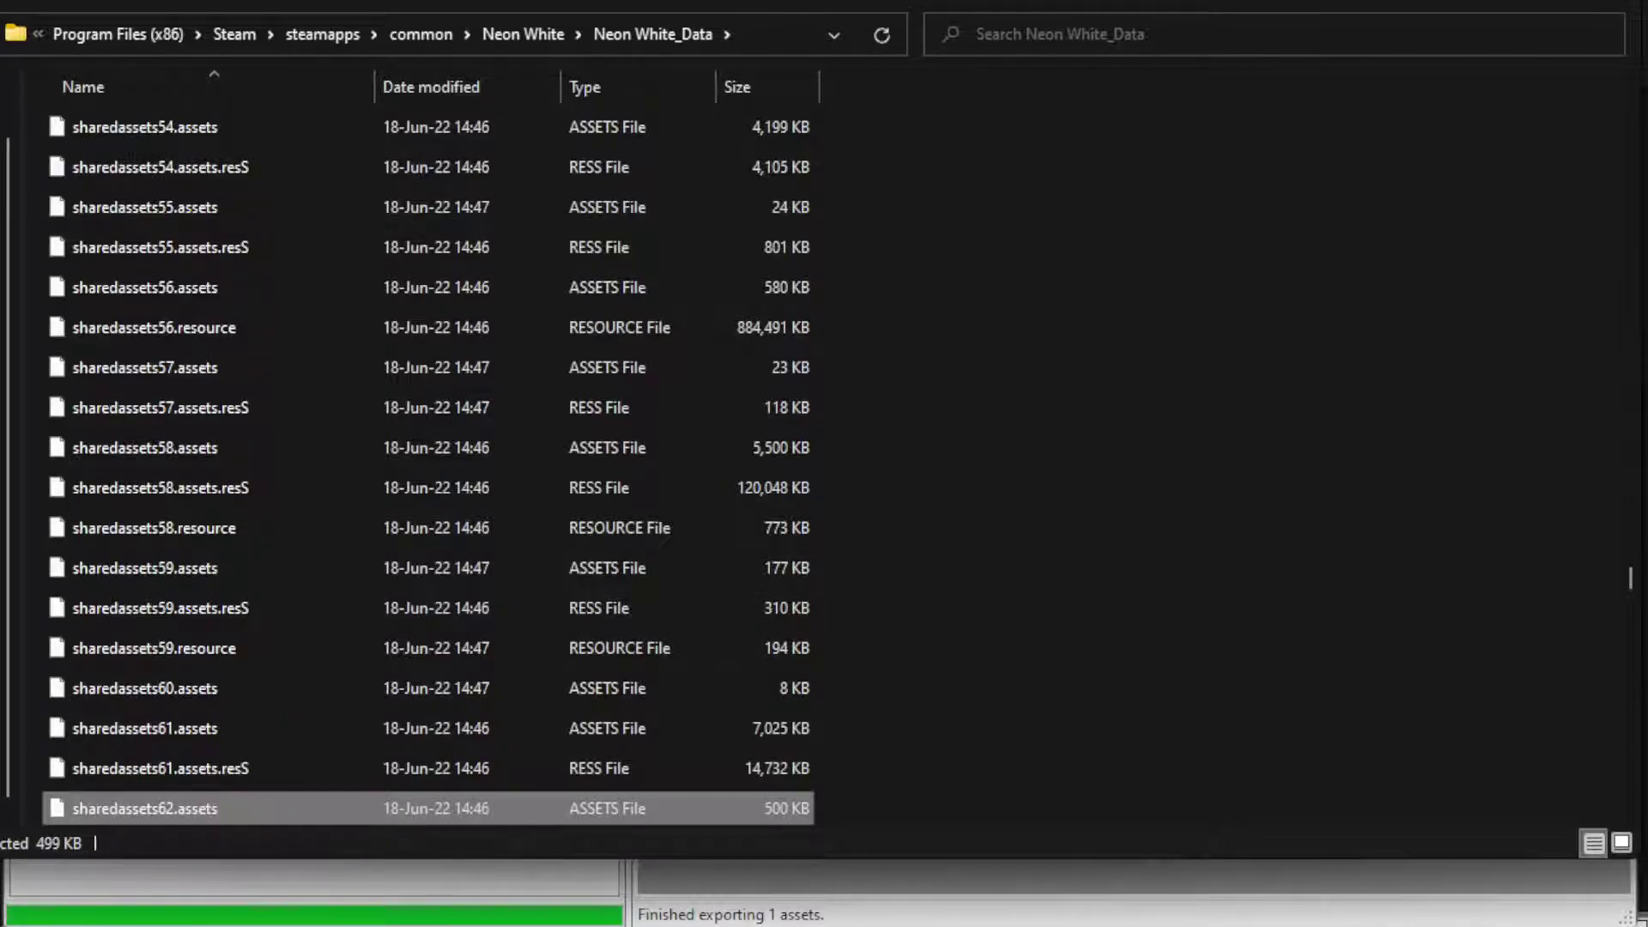
key(alt+F4)
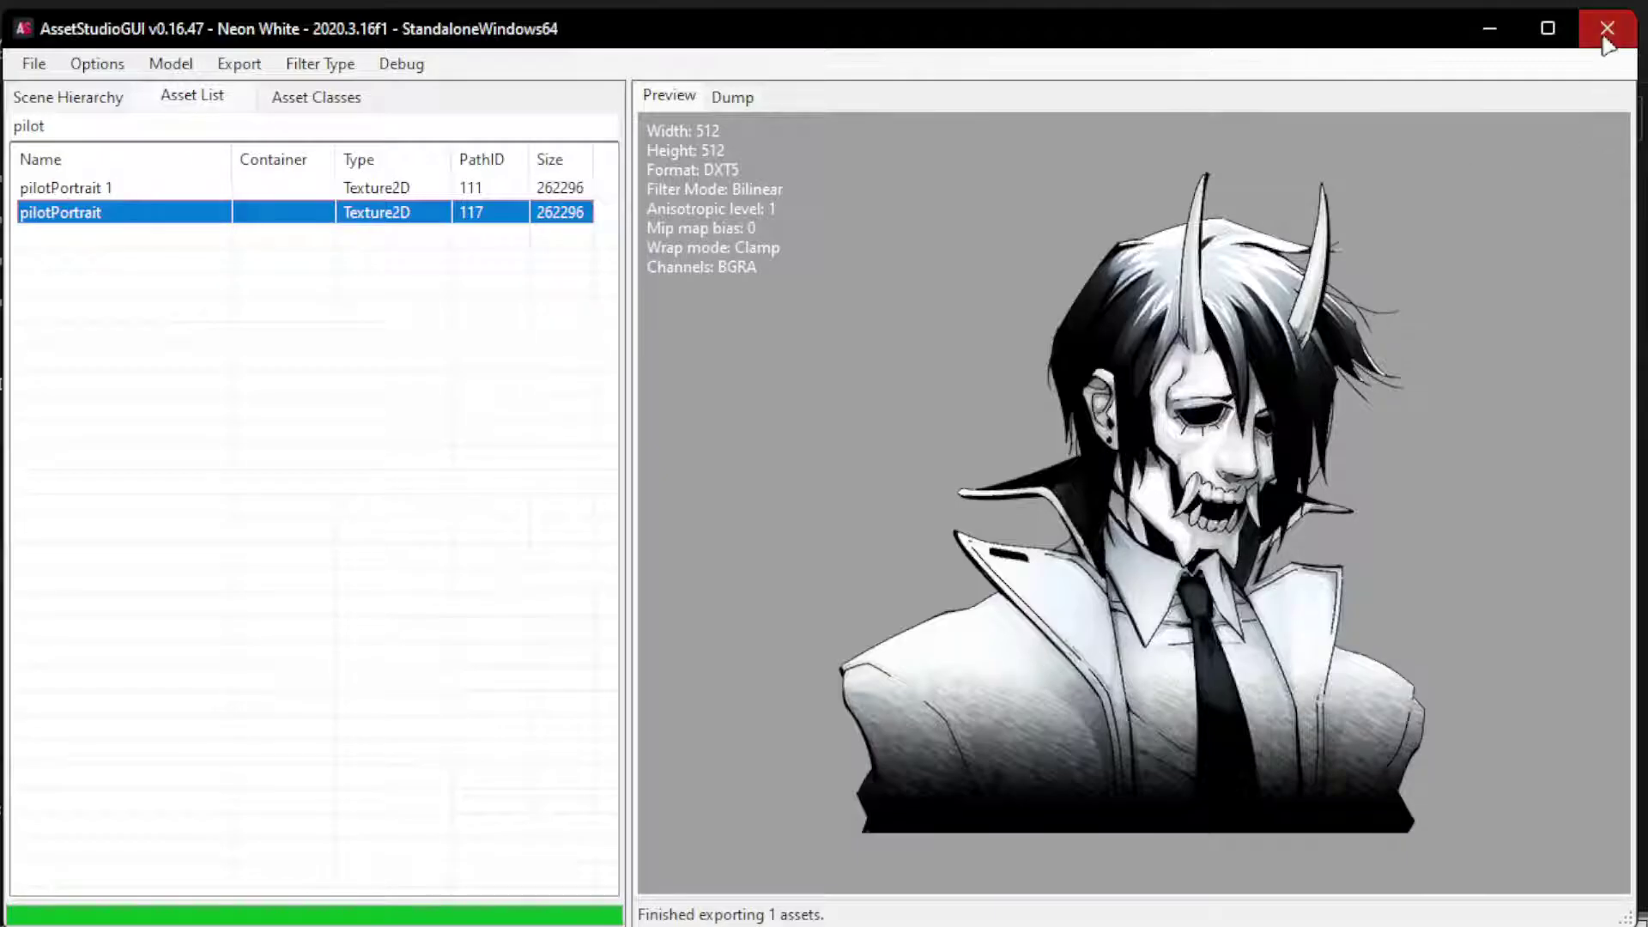
- Close AssetStudio and the Texture2D window, then run AssetBundleExtractor.exe from its folder in Neon White Editing
click(1603, 34)
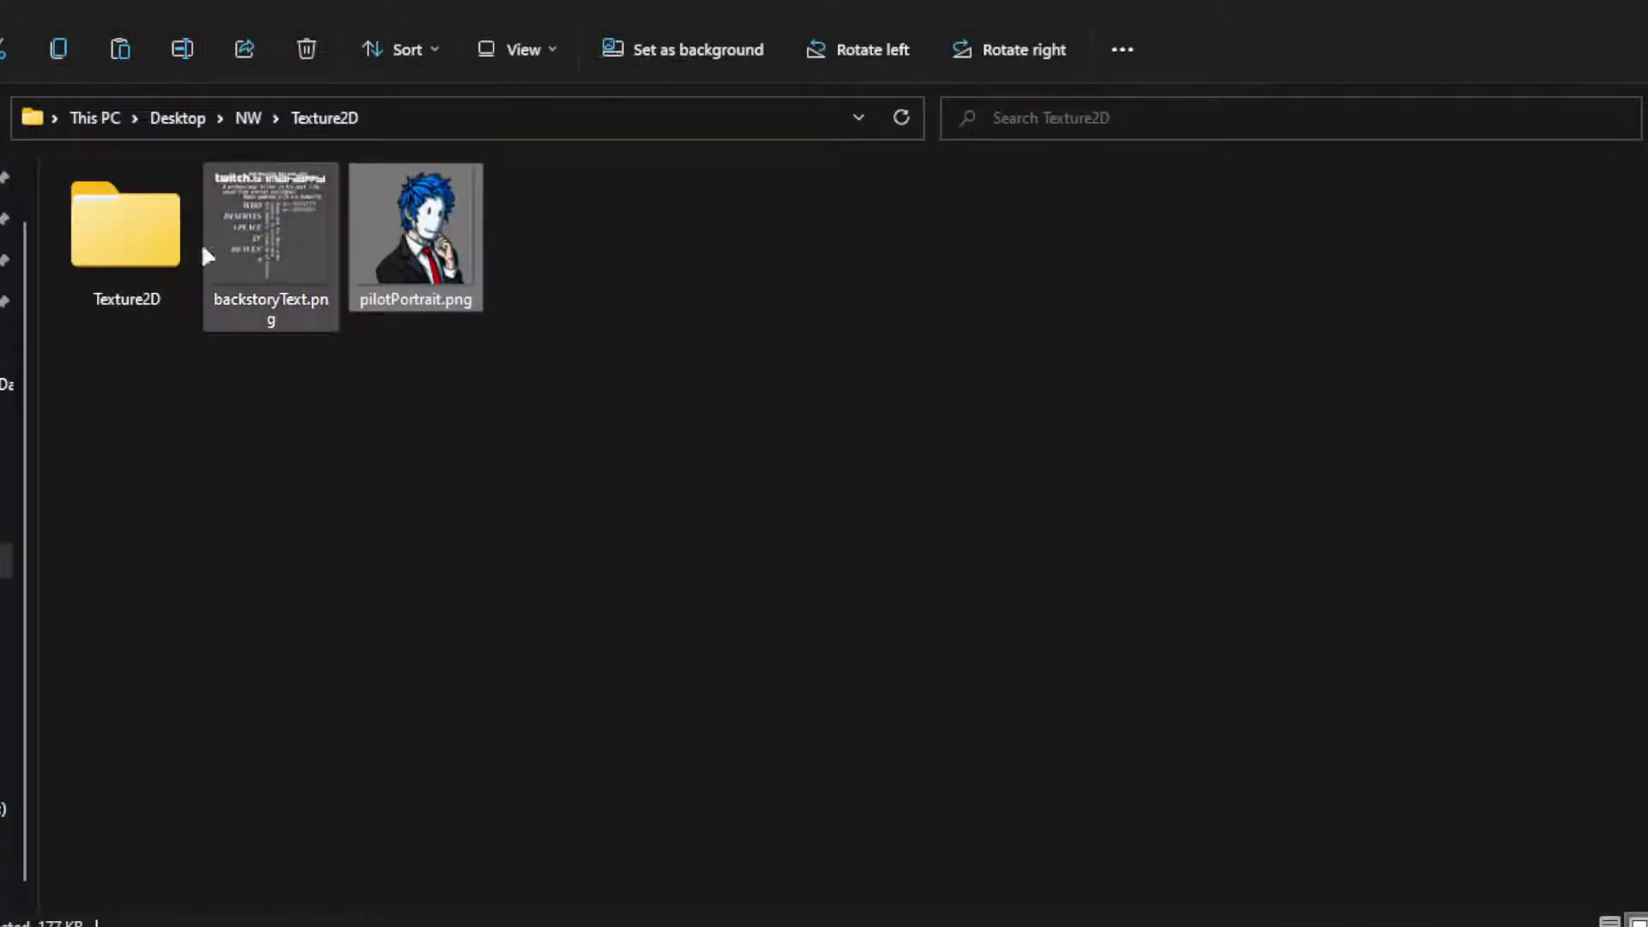
click(1518, 4)
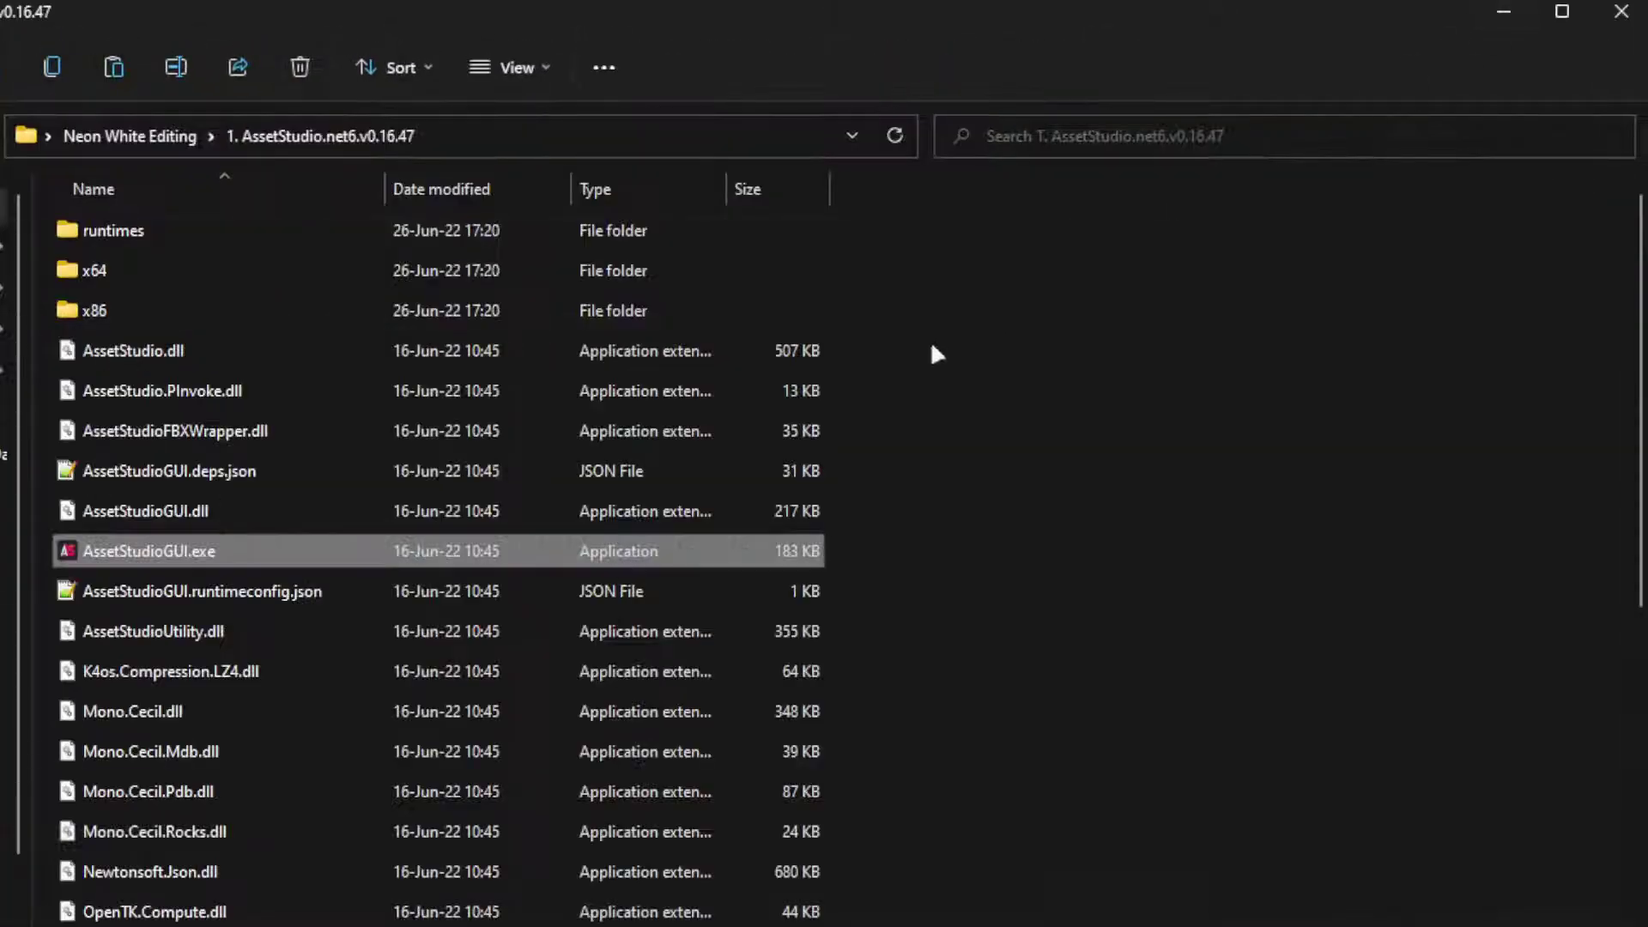
click(184, 137)
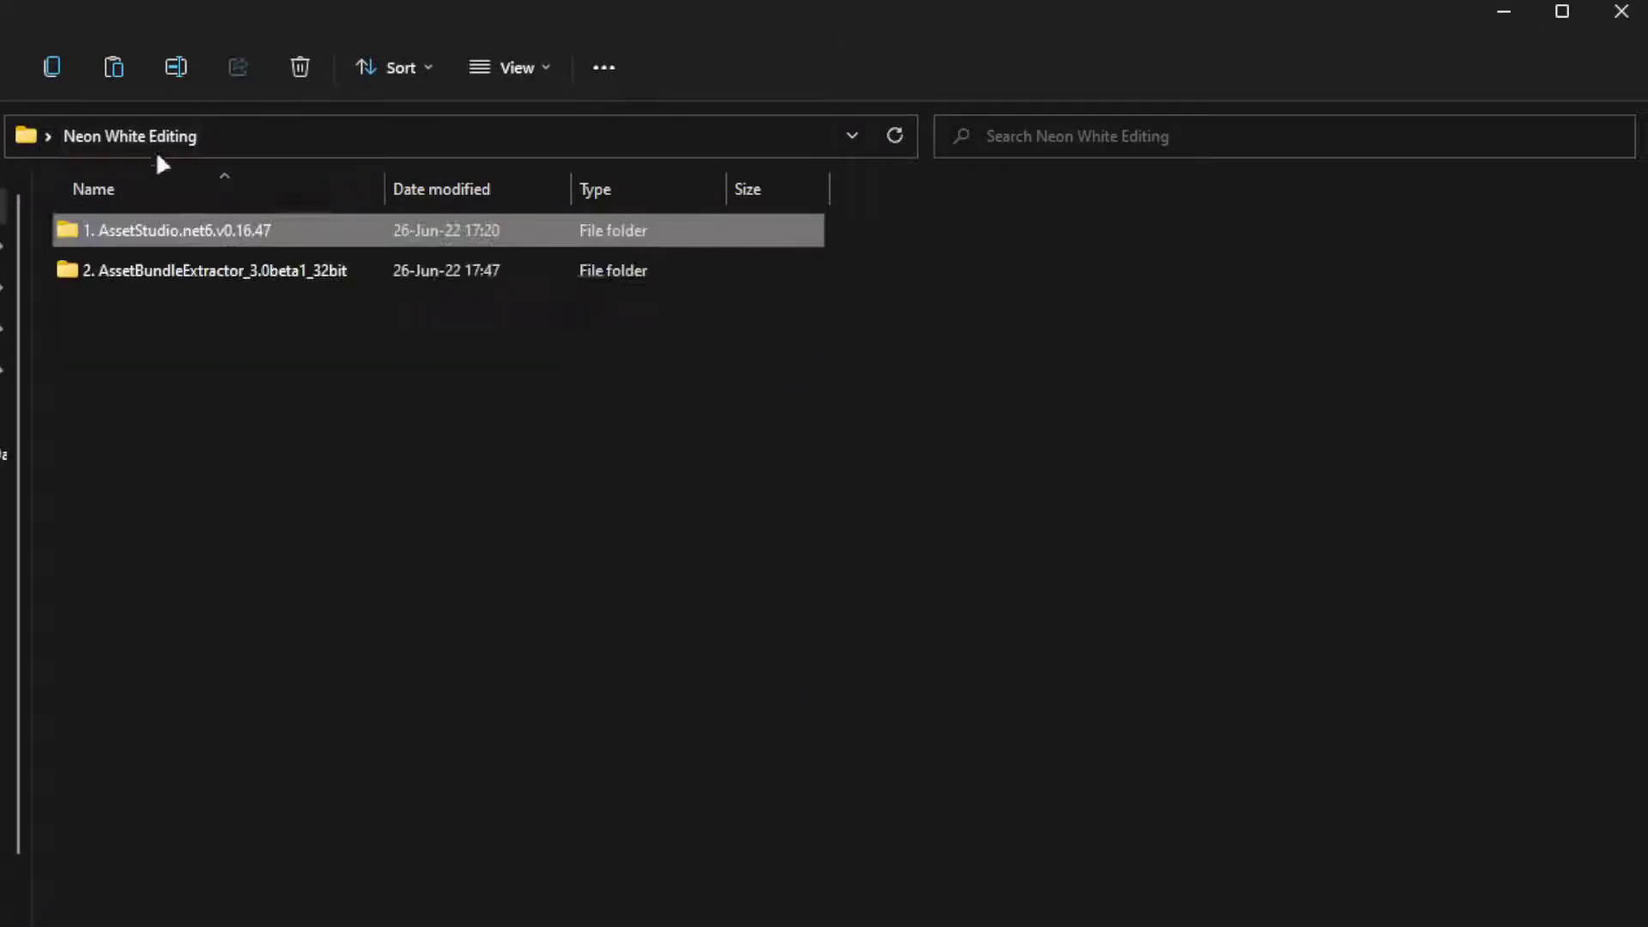
shift+click(190, 284)
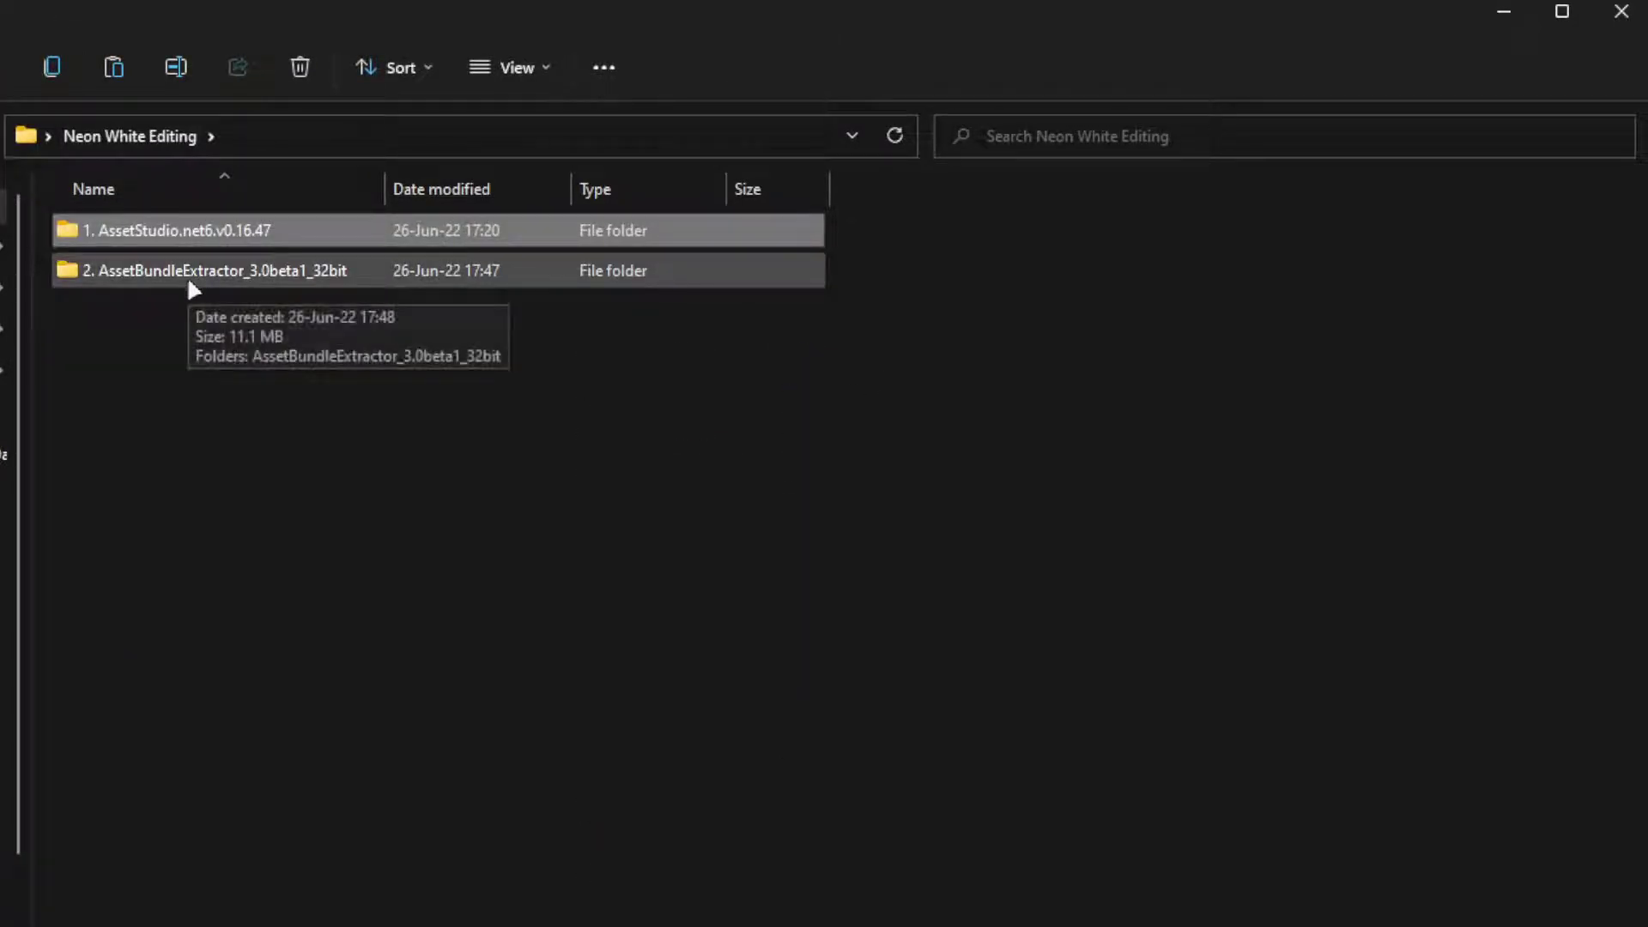
double_click(190, 284)
double_click(283, 246)
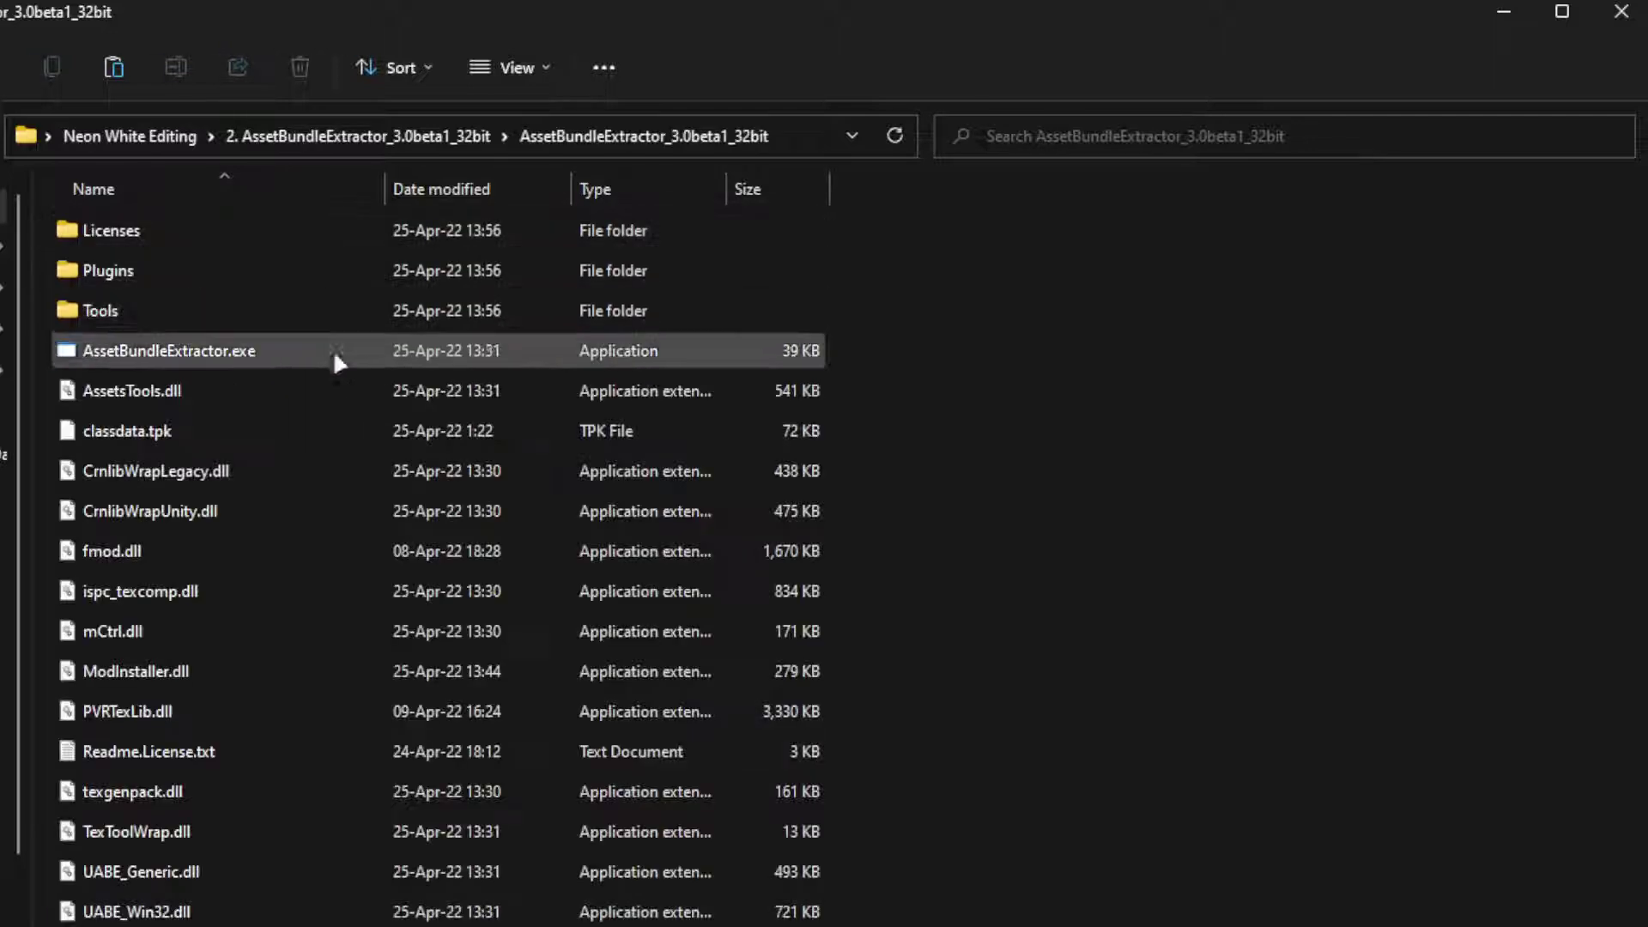
double_click(244, 354)
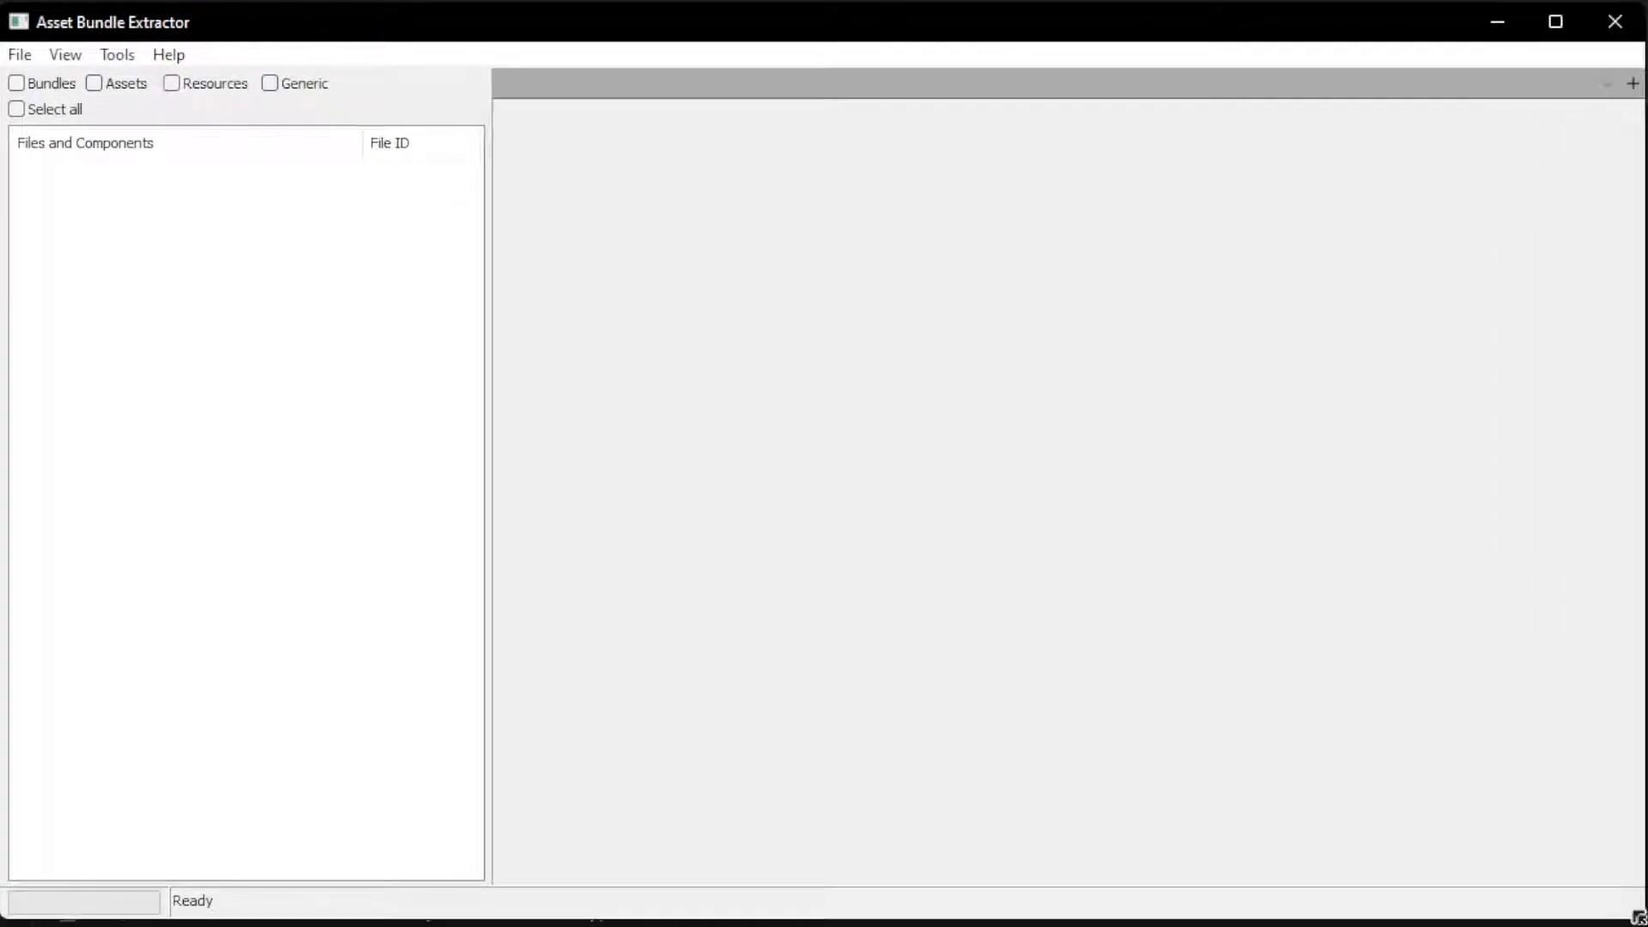
- Start File > Open and browse the C: drive into Program Files (x86)
click(18, 55)
click(100, 86)
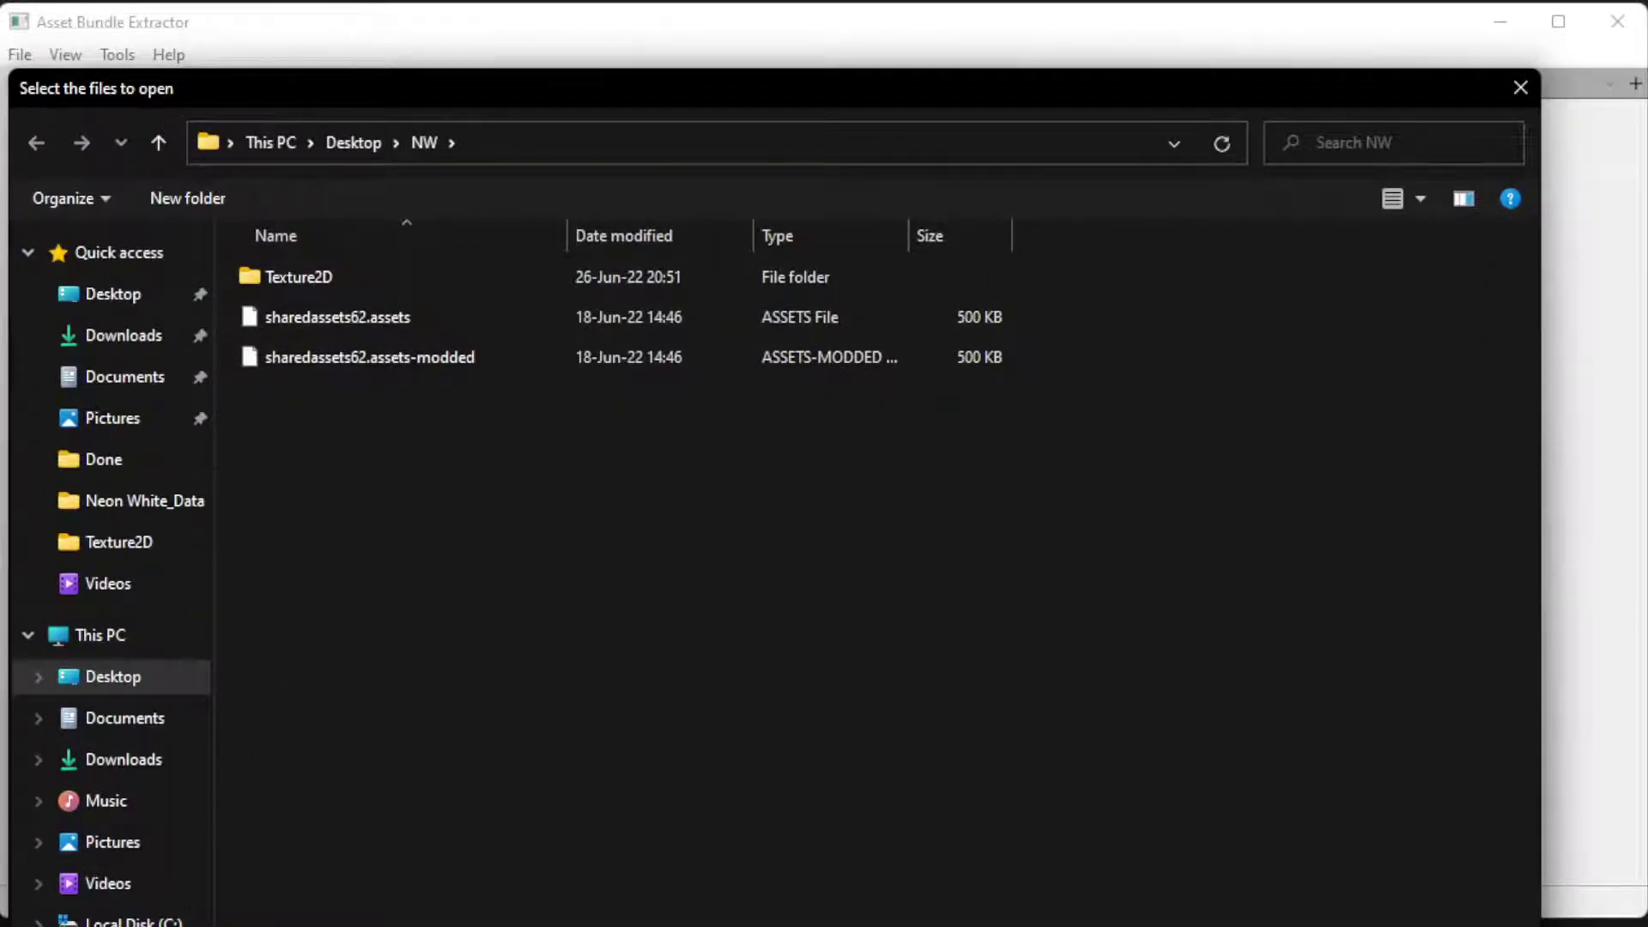
click(129, 920)
double_click(438, 640)
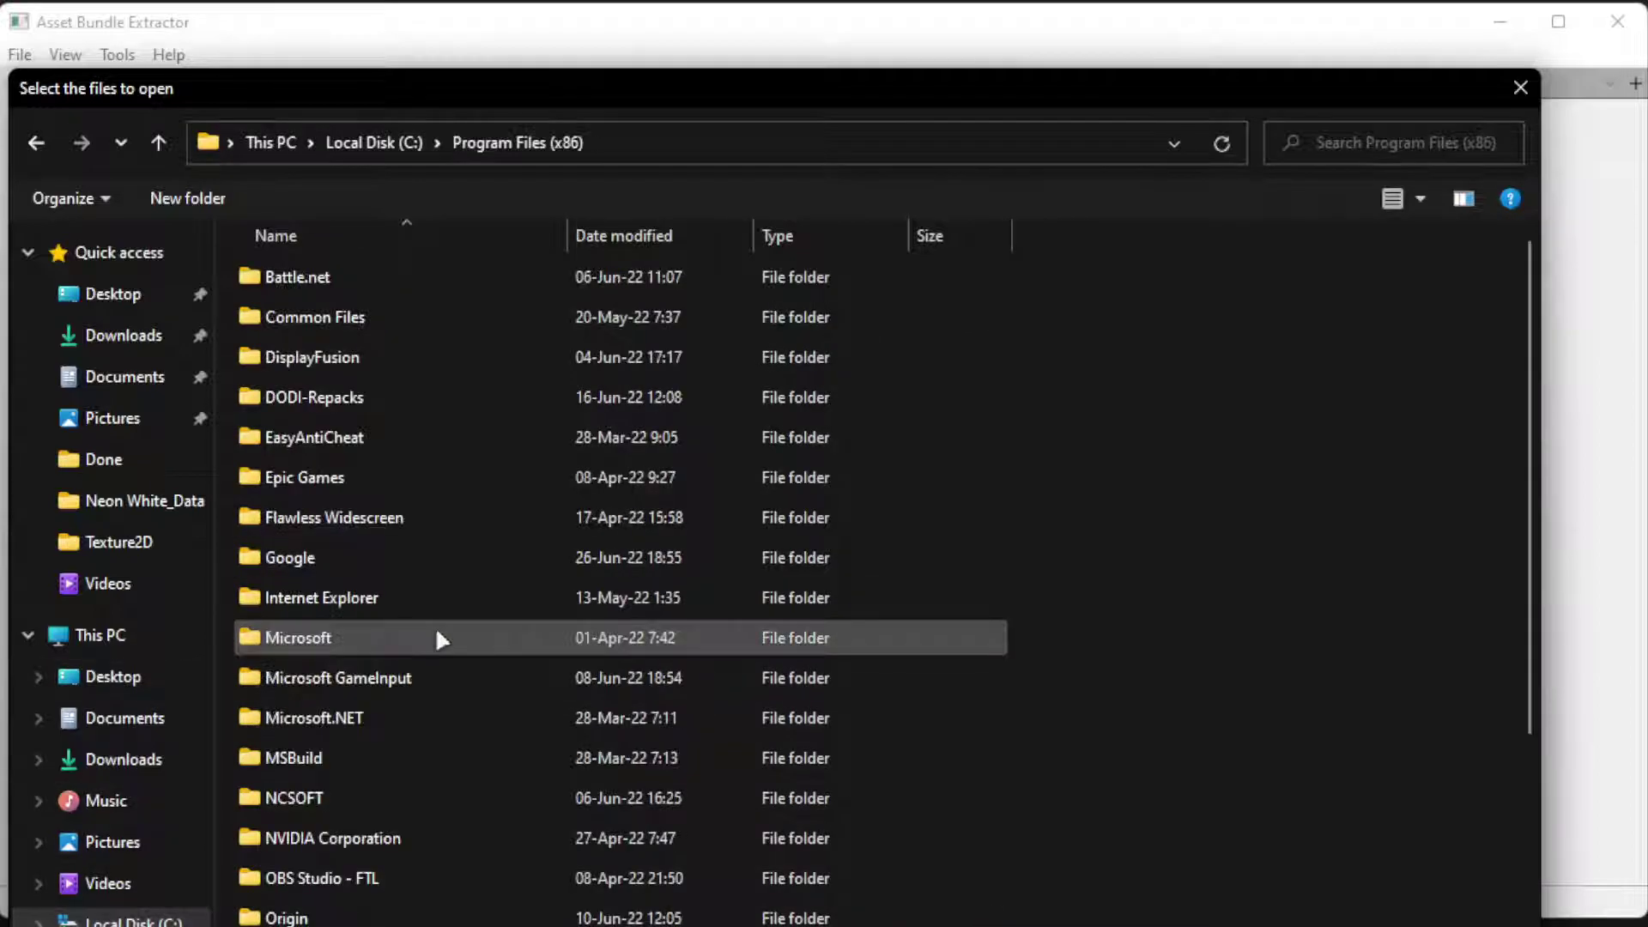
scroll(584, 640, down, 2)
scroll(584, 639, down, 2)
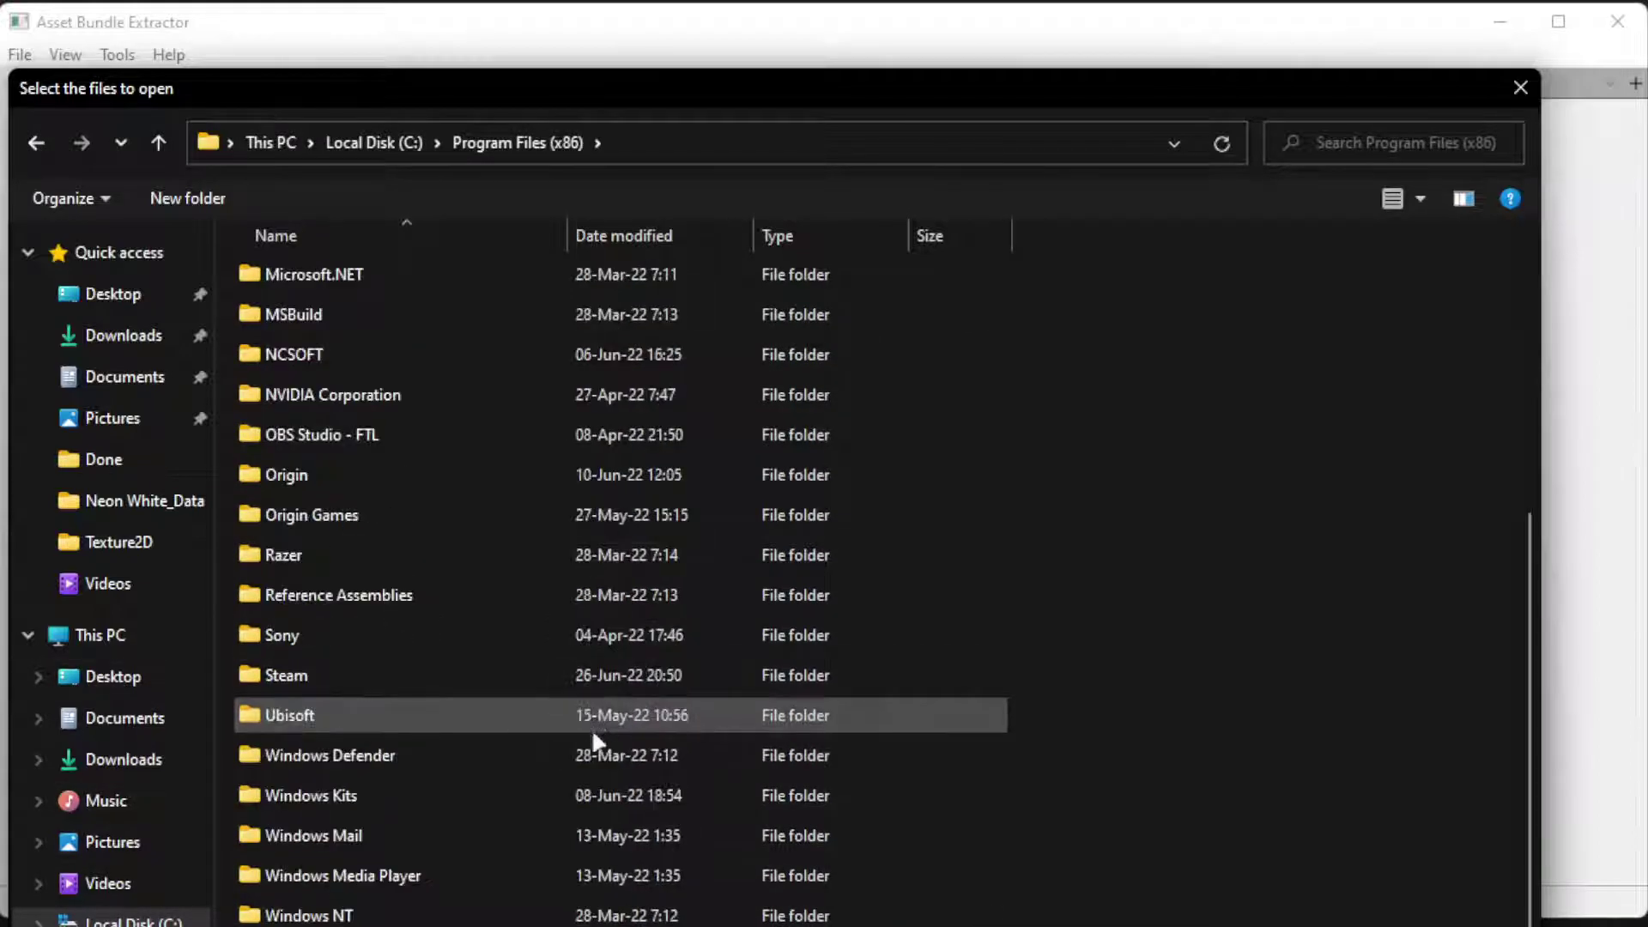
- Navigate through Steam\steamapps\common\Neon White\Neon White_Data and select sharedassets62.assets
double_click(389, 676)
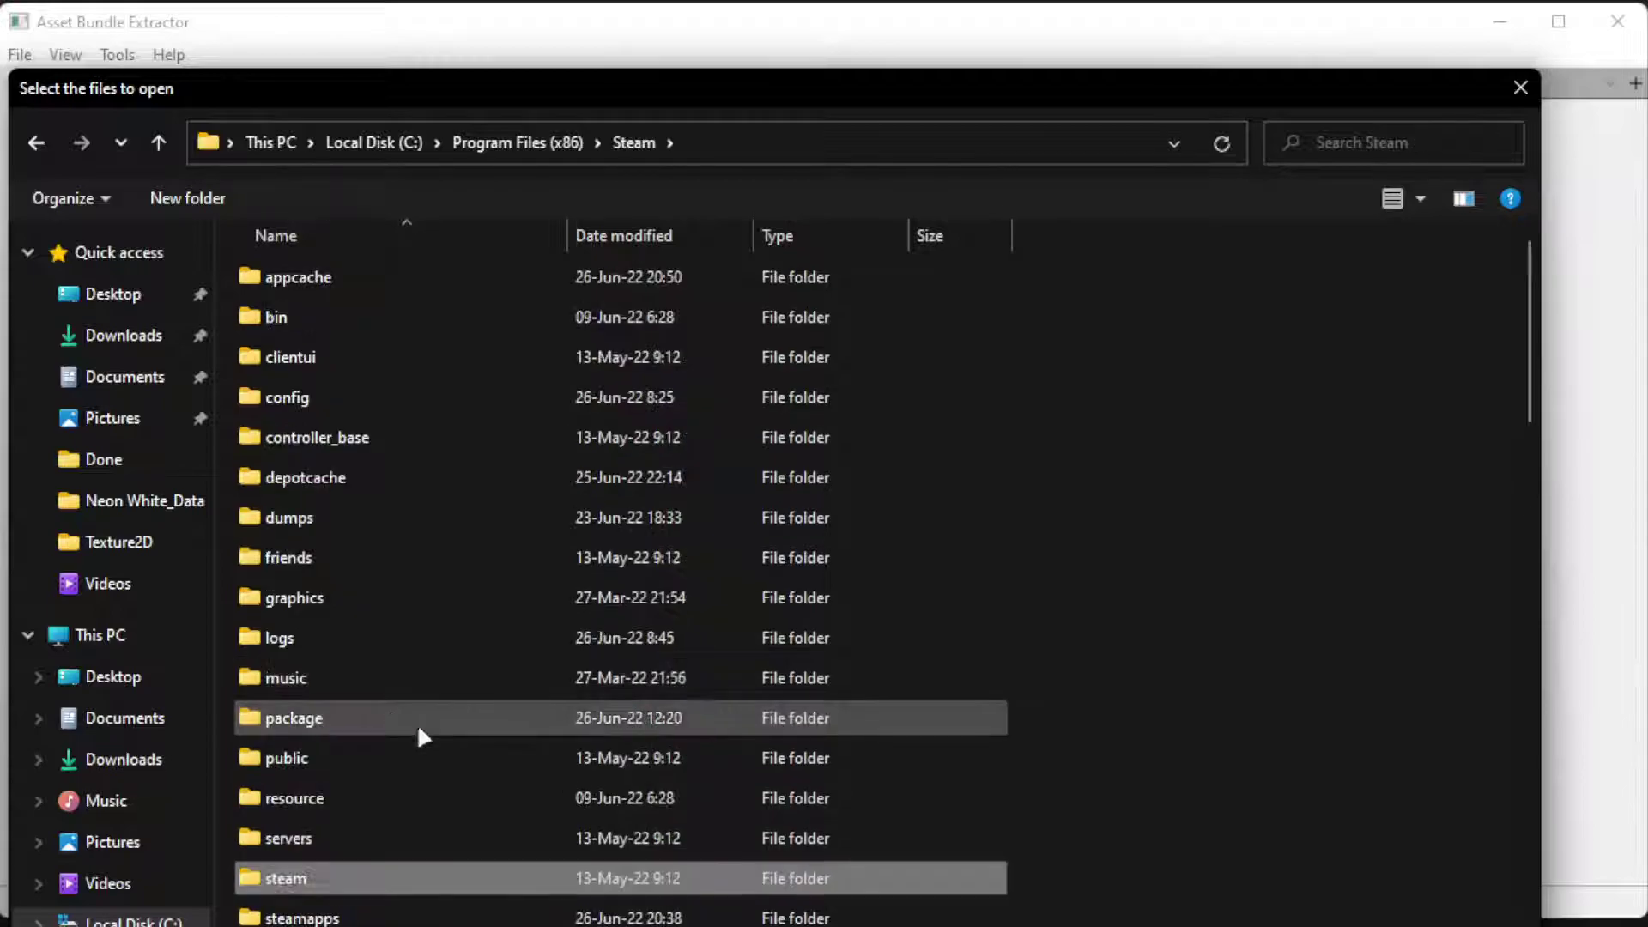
double_click(403, 917)
double_click(351, 284)
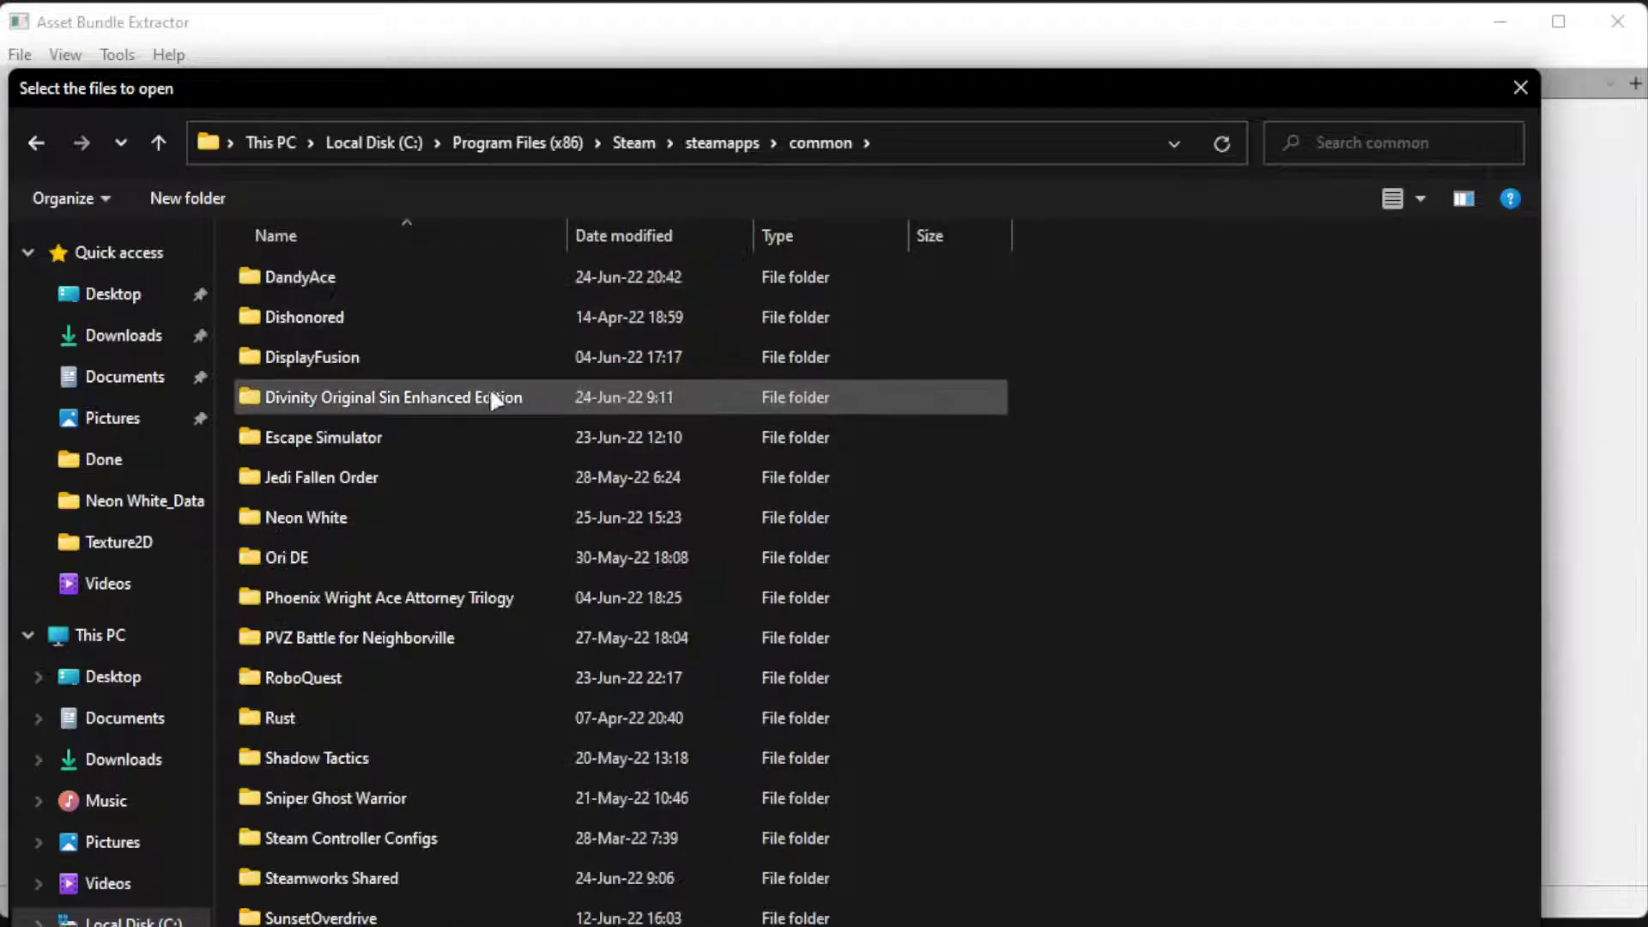
double_click(316, 515)
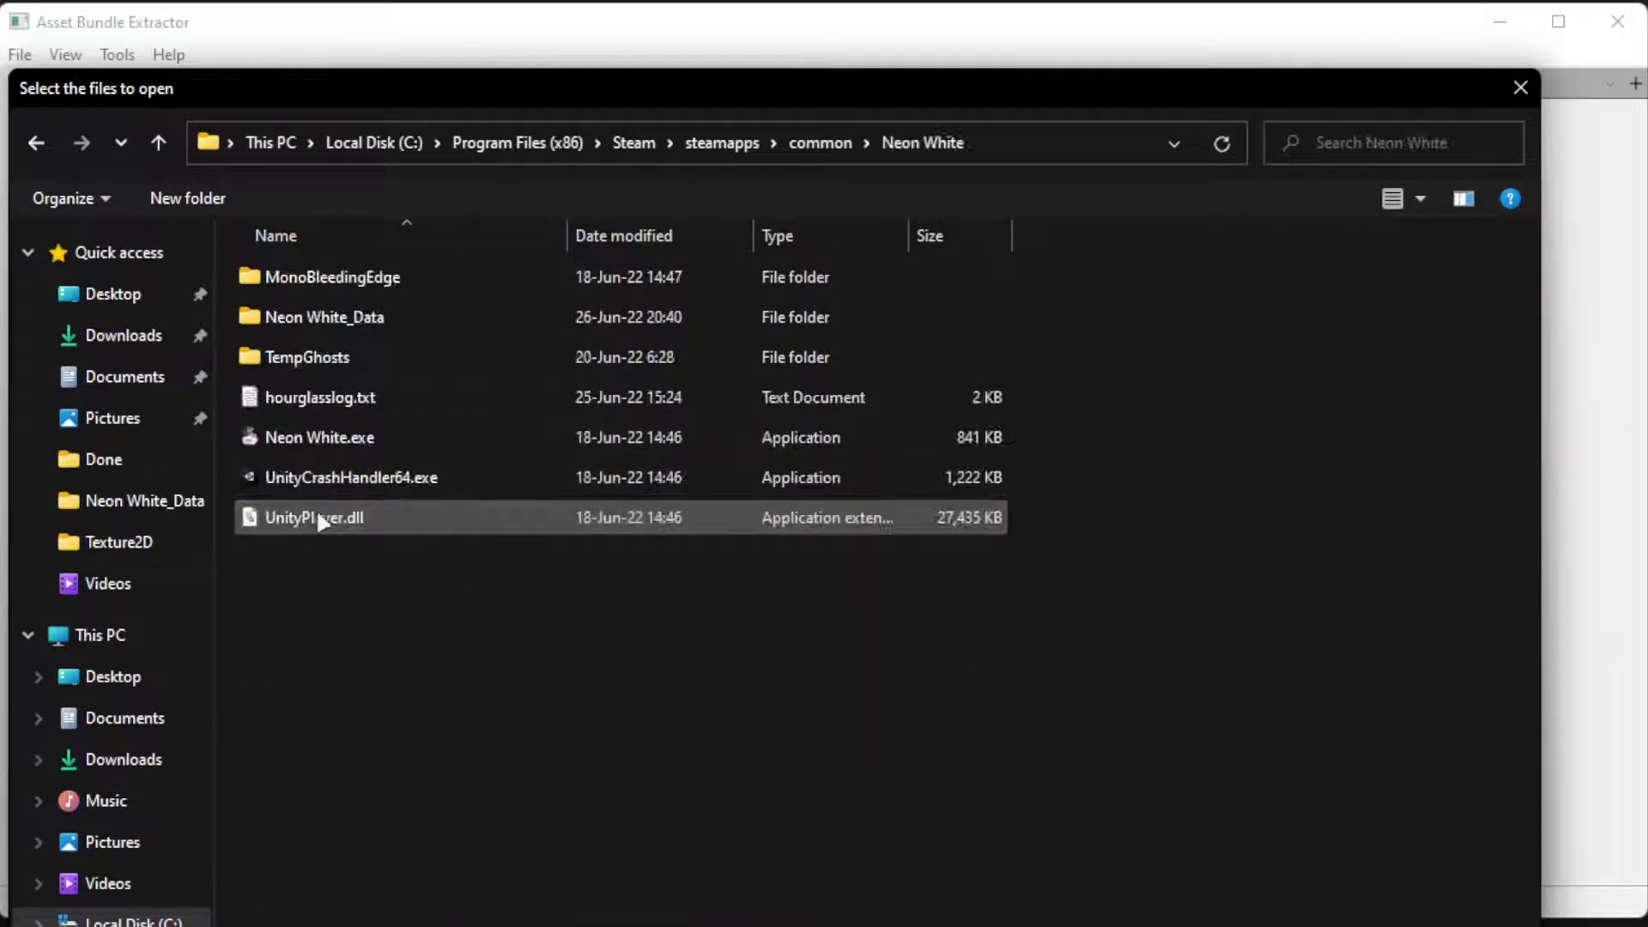
double_click(386, 314)
scroll(487, 496, down, 20)
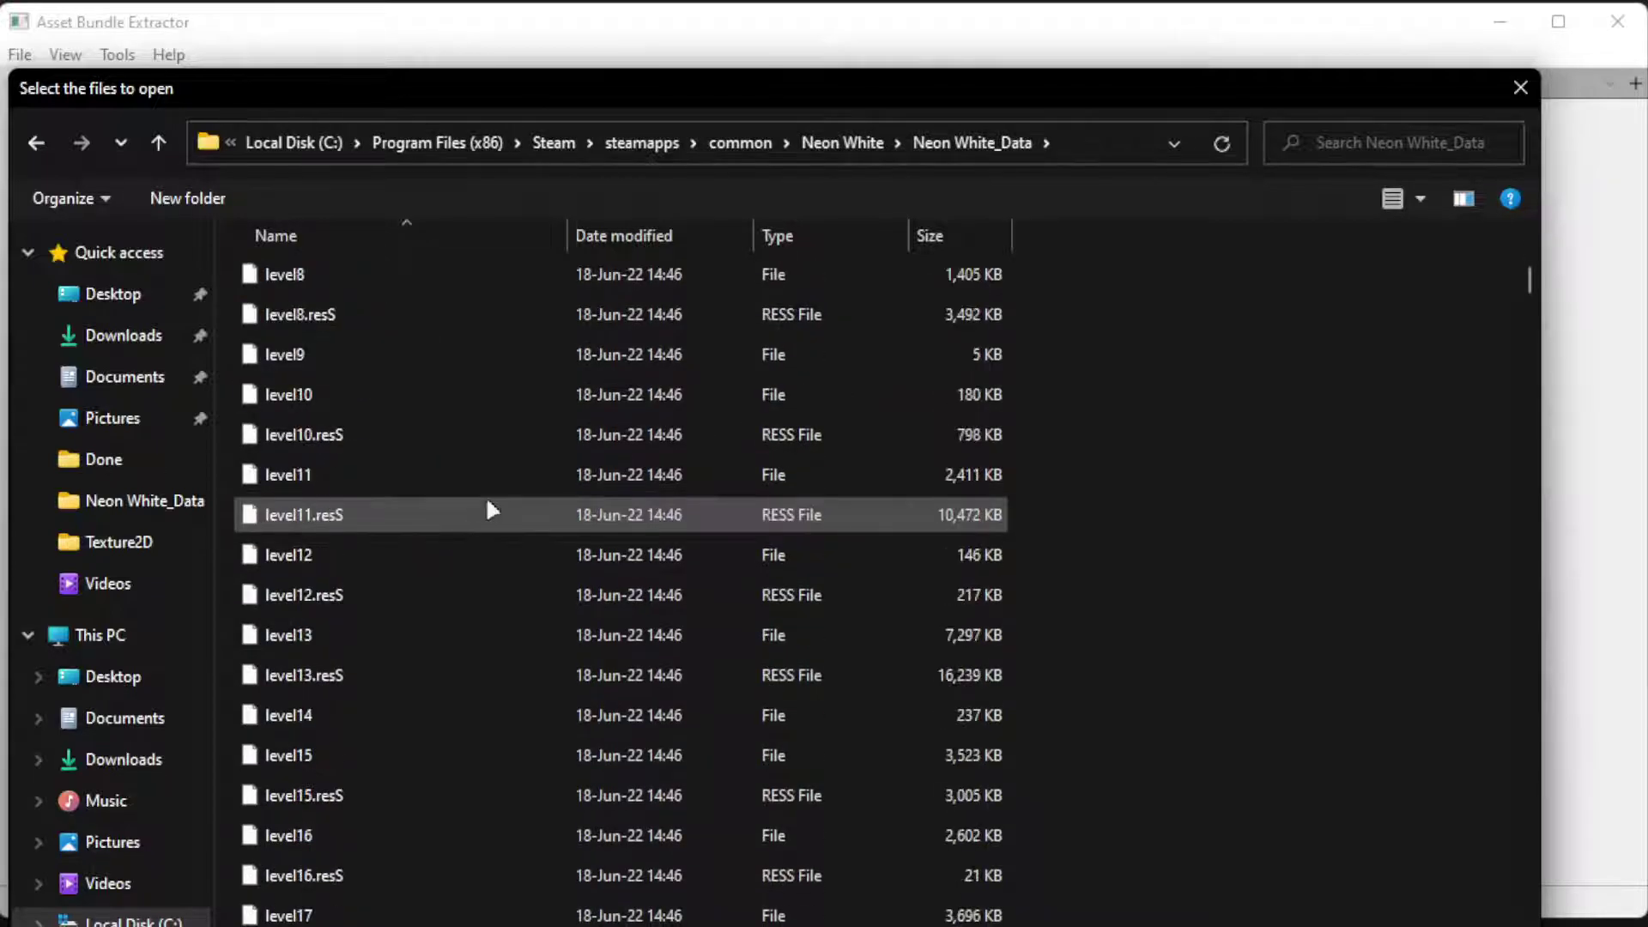
scroll(486, 506, down, 20)
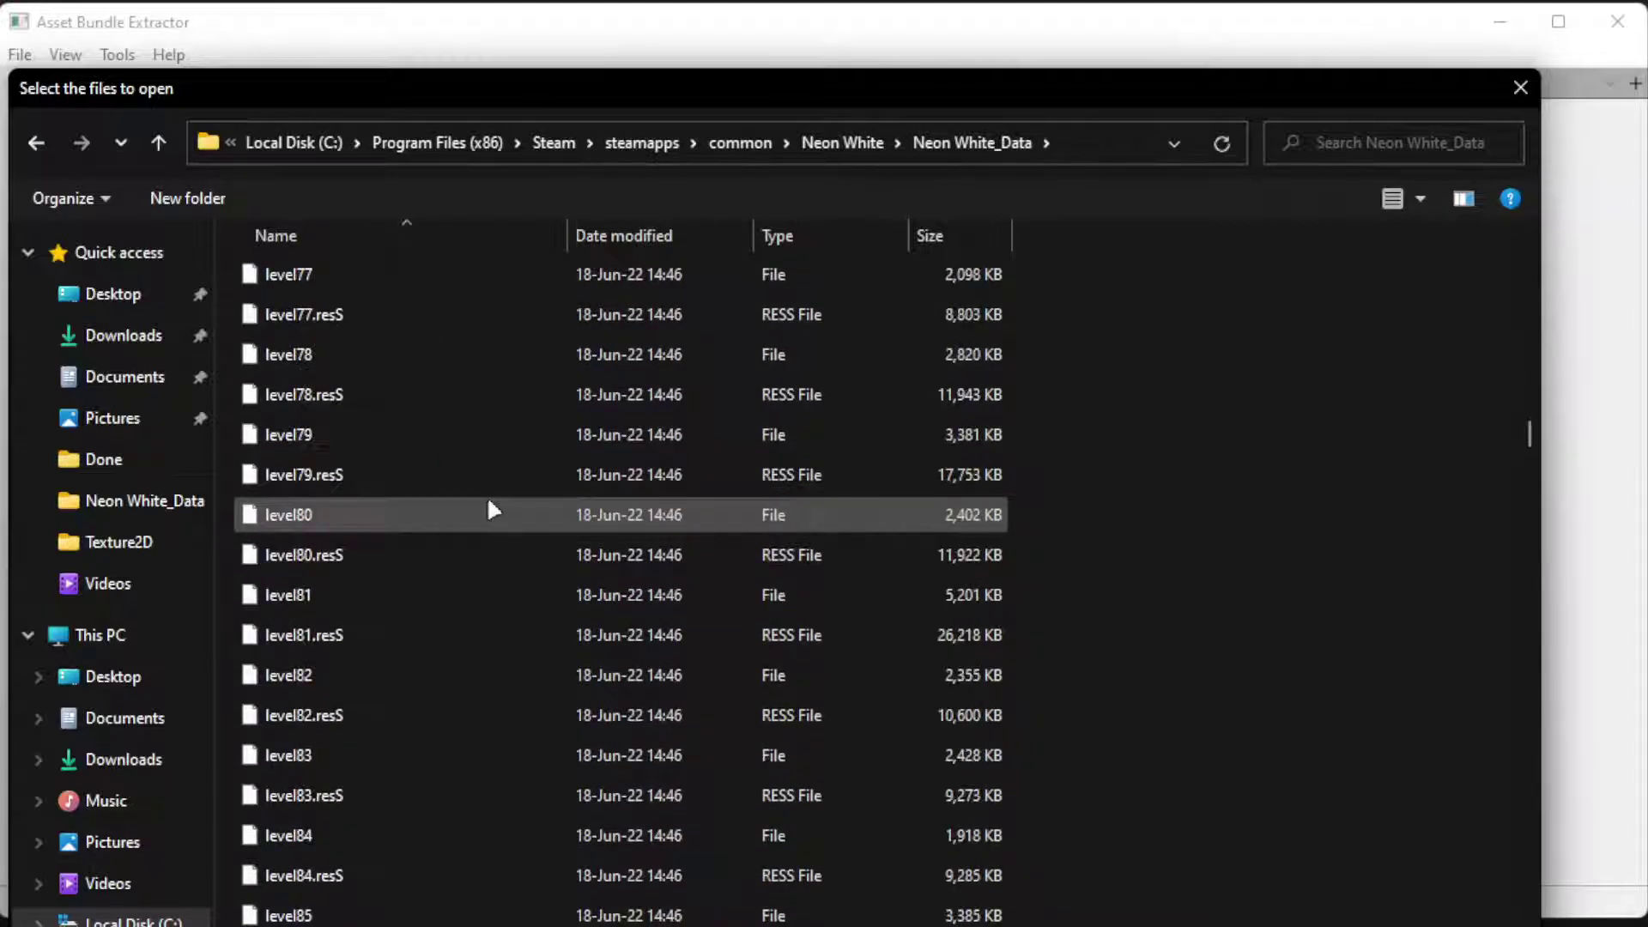
scroll(487, 502, down, 20)
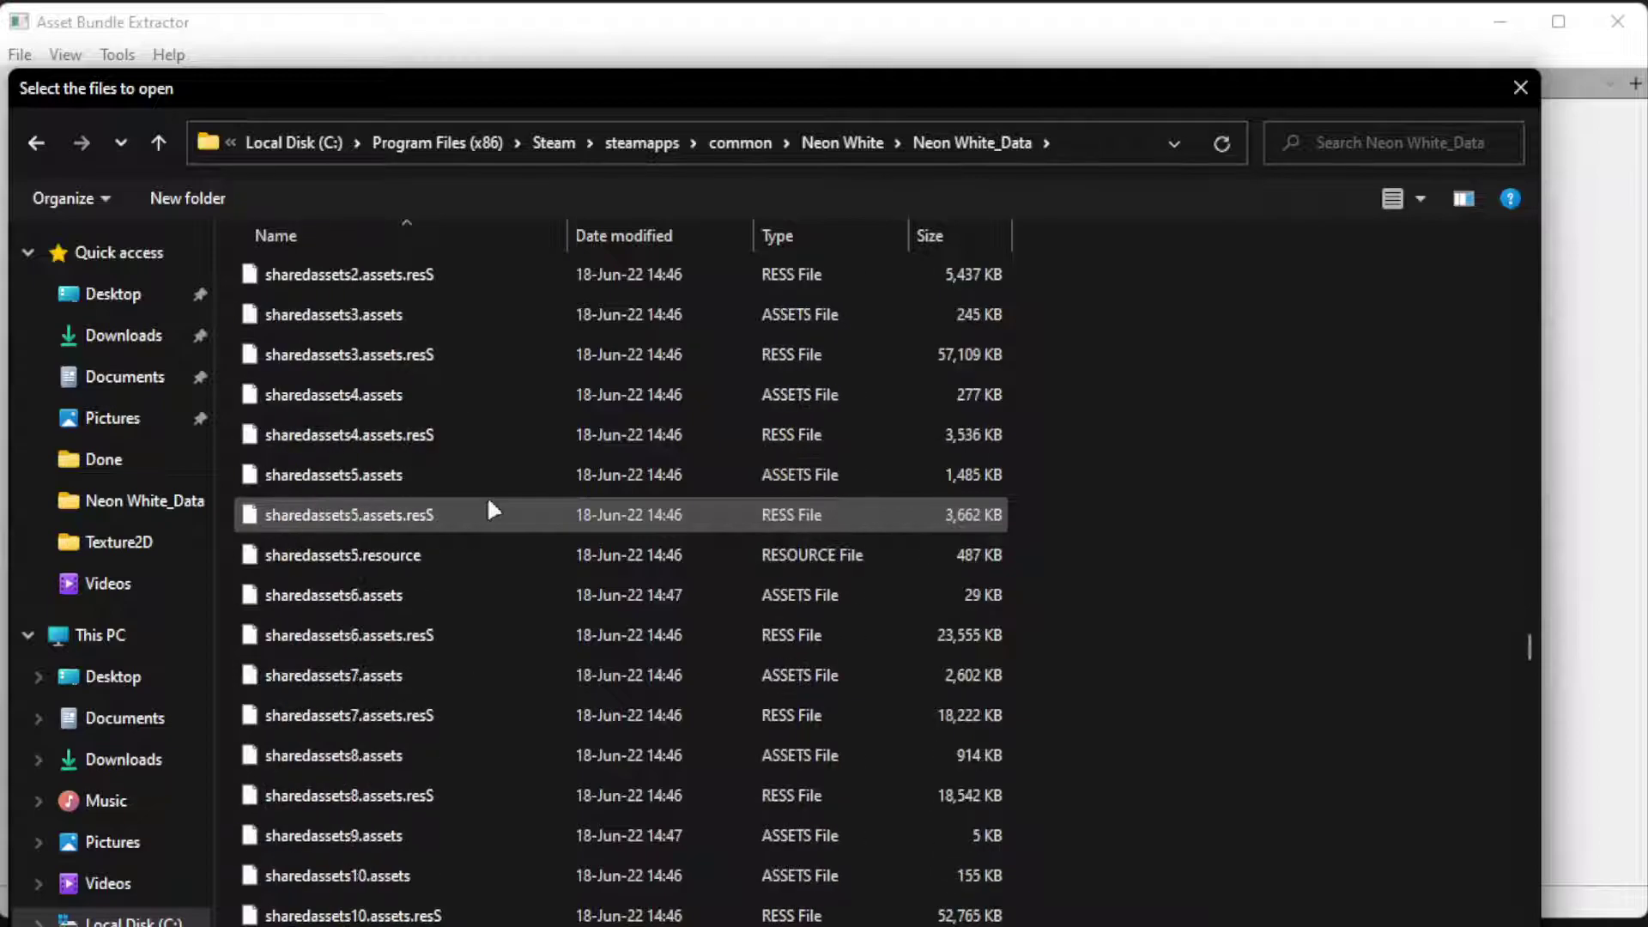
scroll(487, 506, down, 10)
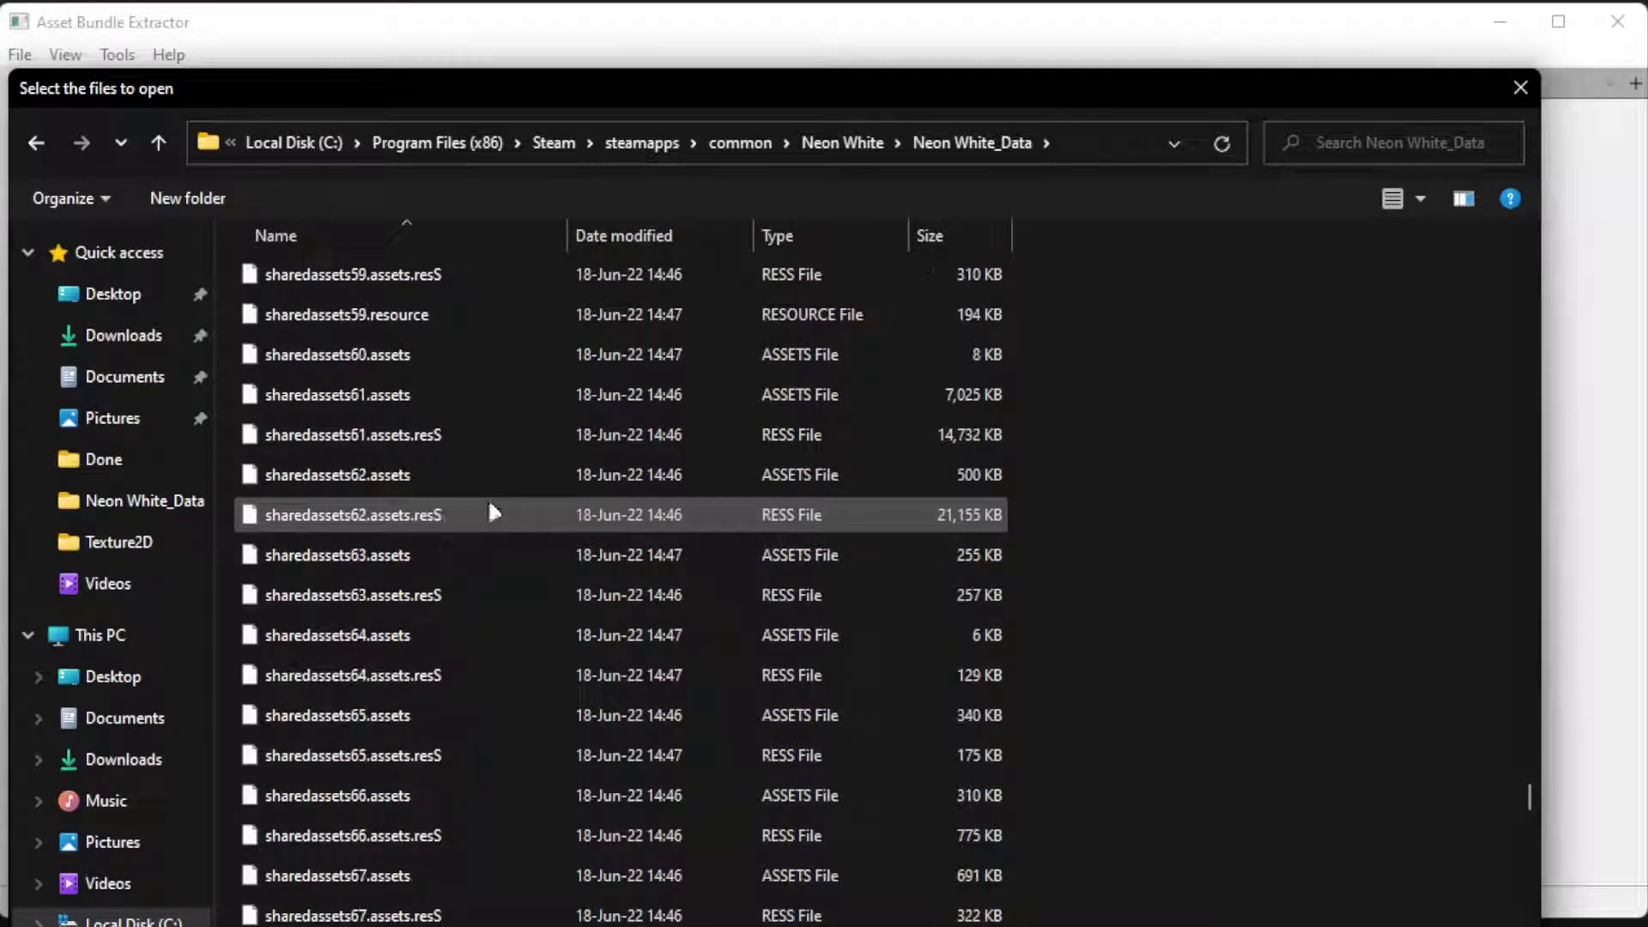
click(407, 480)
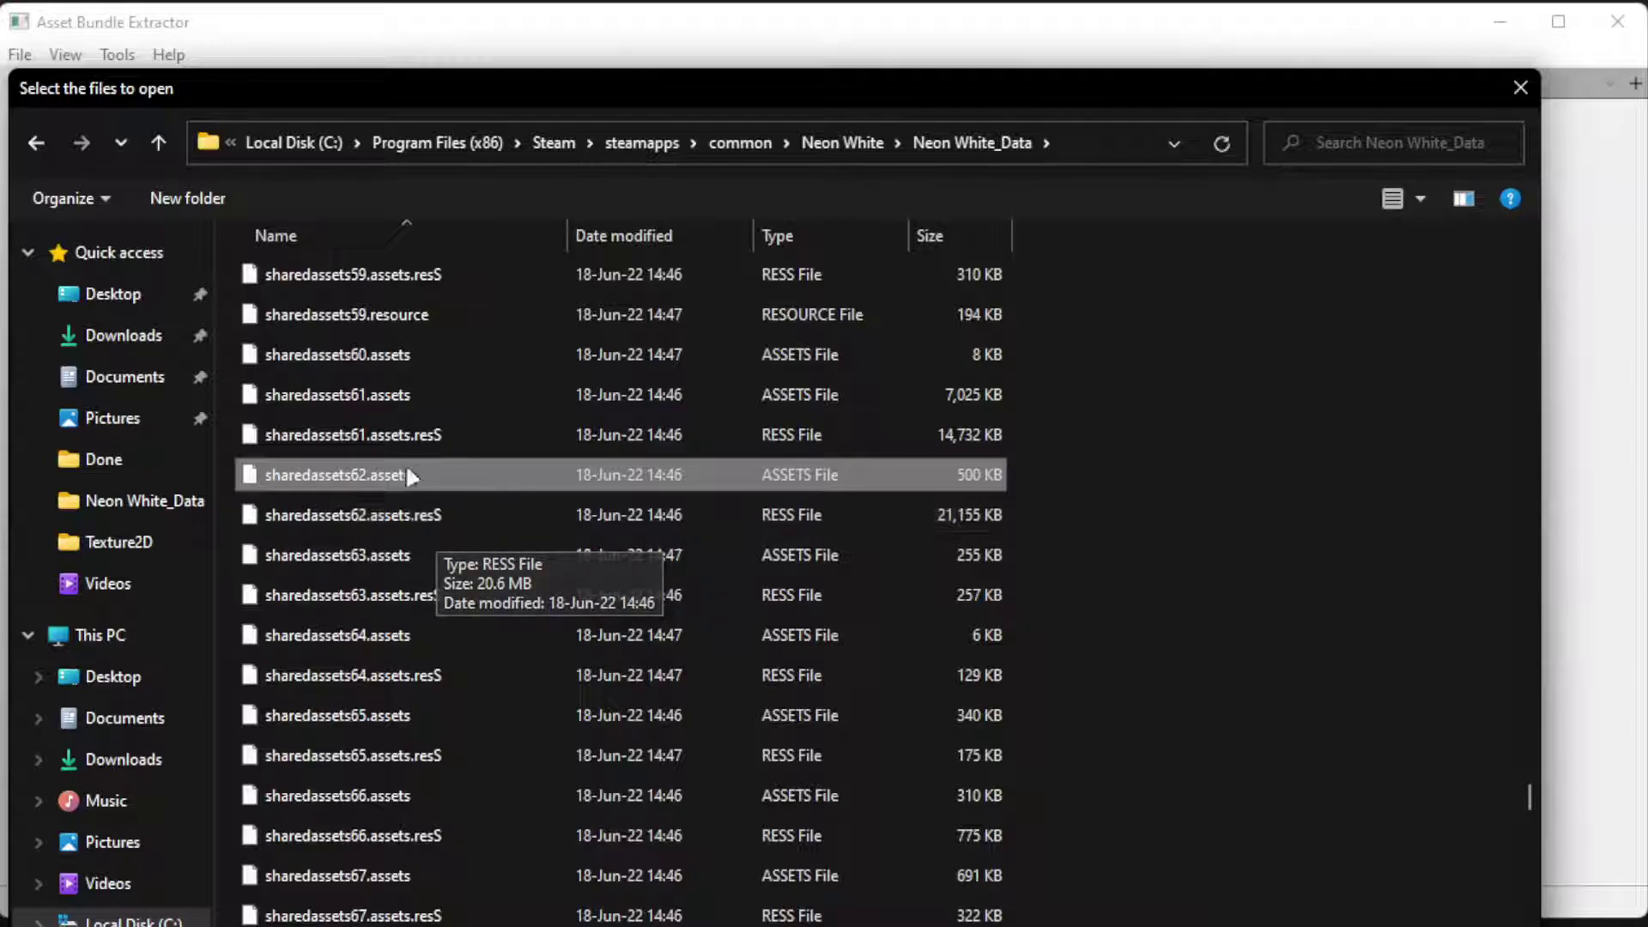
- Open sharedassets62.assets and show its asset list in Tab 1
double_click(814, 481)
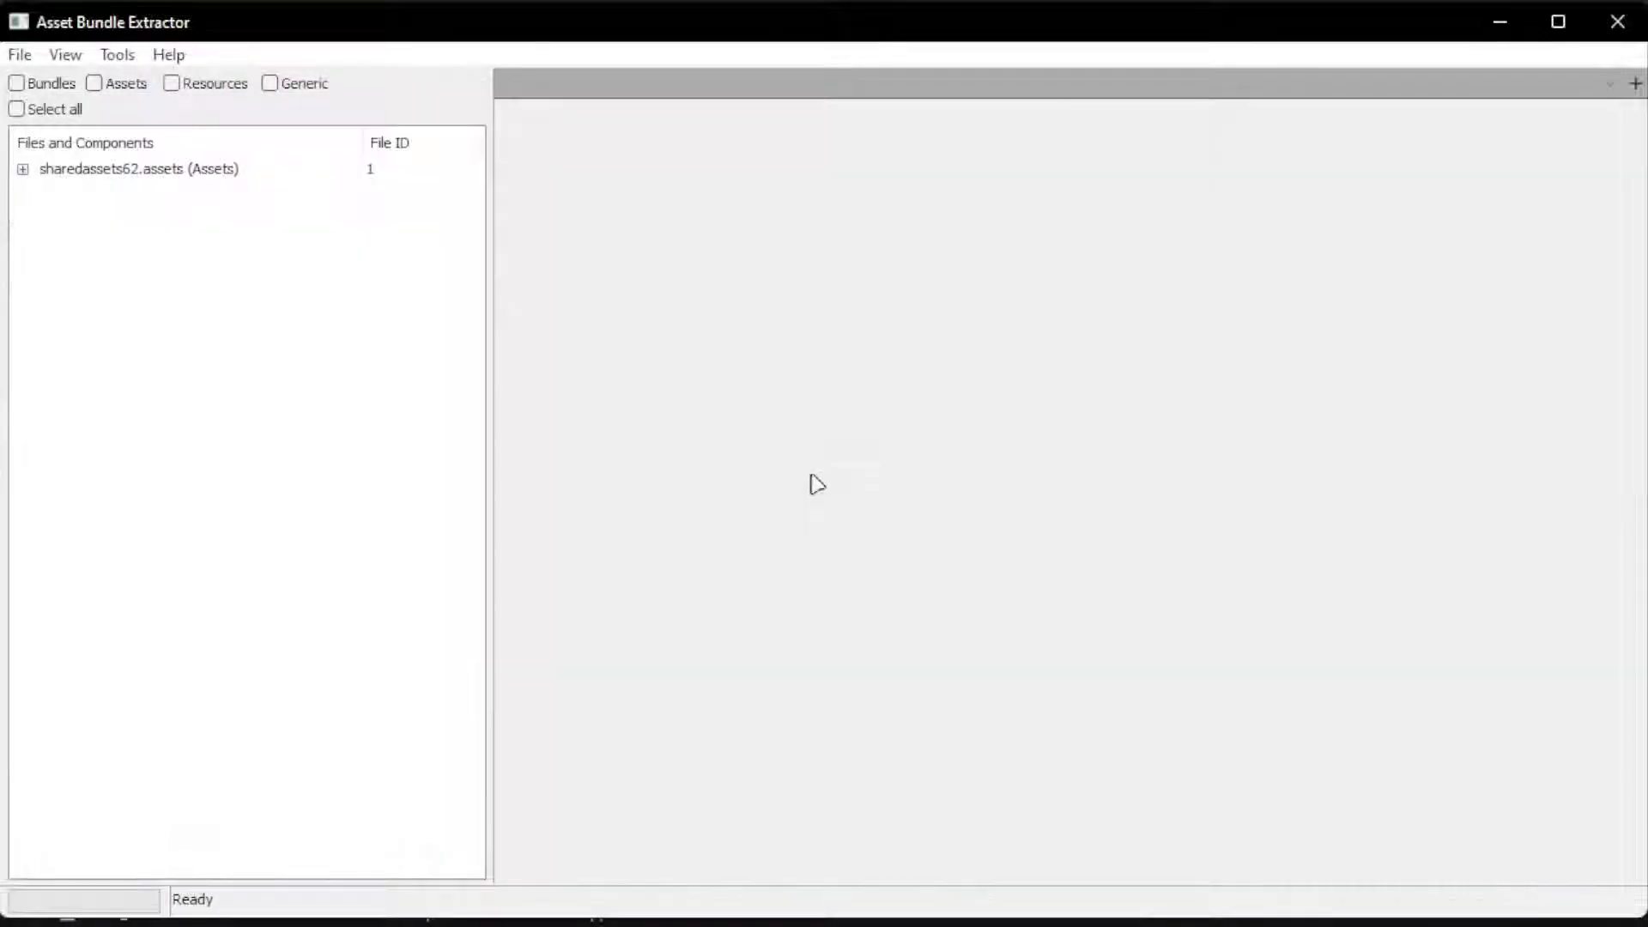
double_click(124, 172)
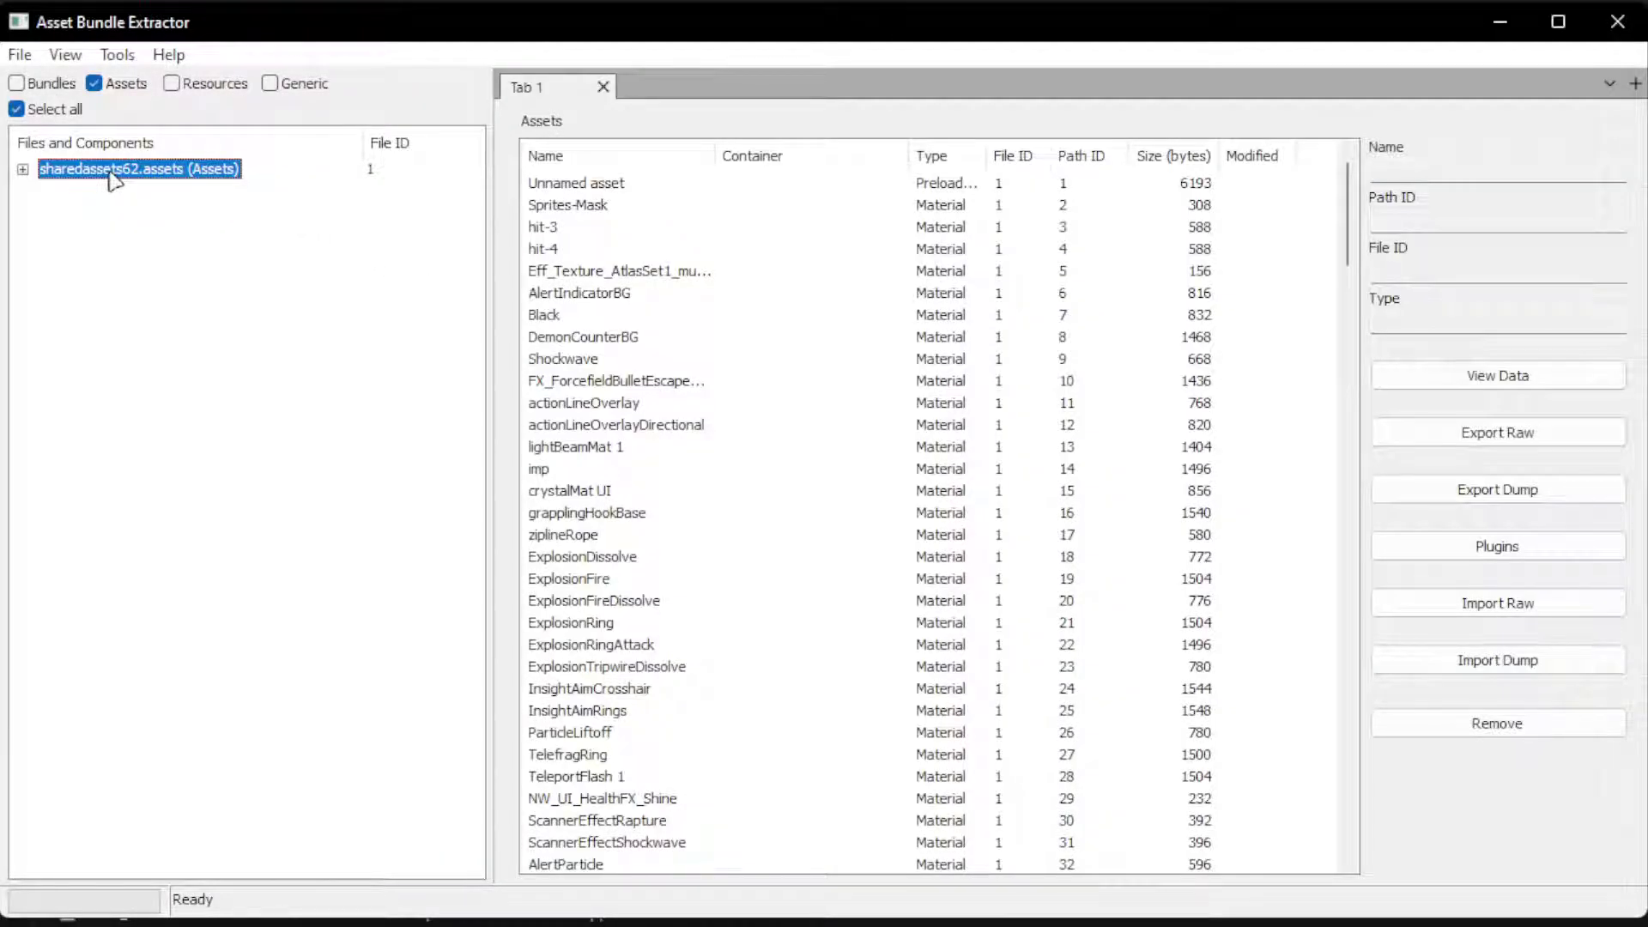
scroll(773, 577, down, 6)
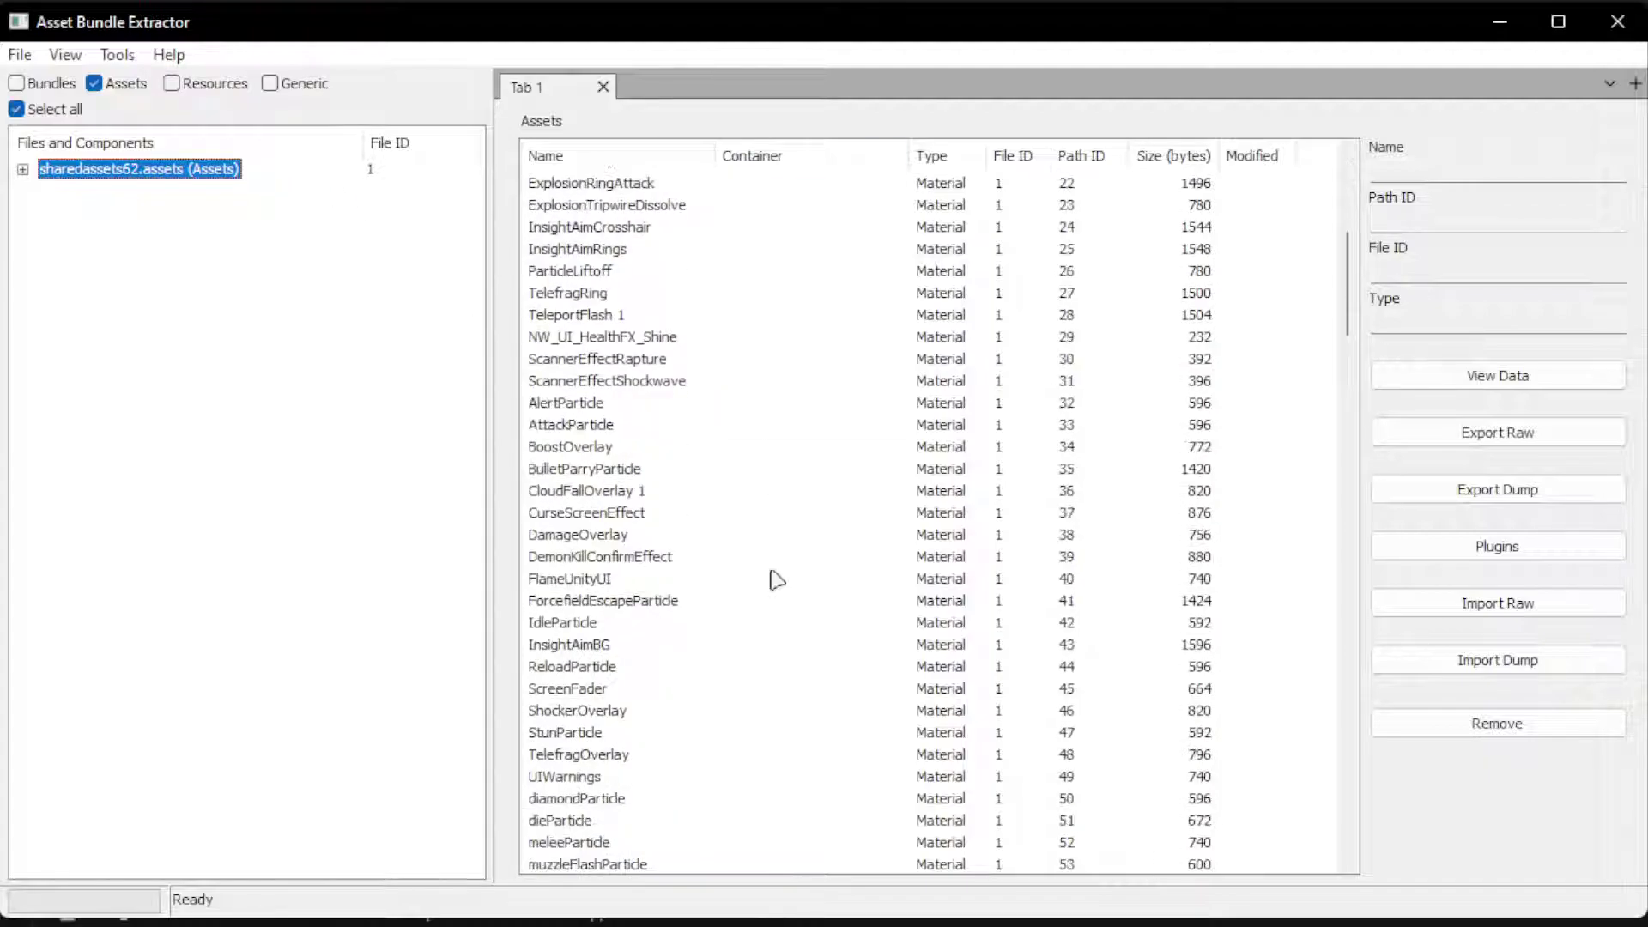
scroll(777, 581, up, 6)
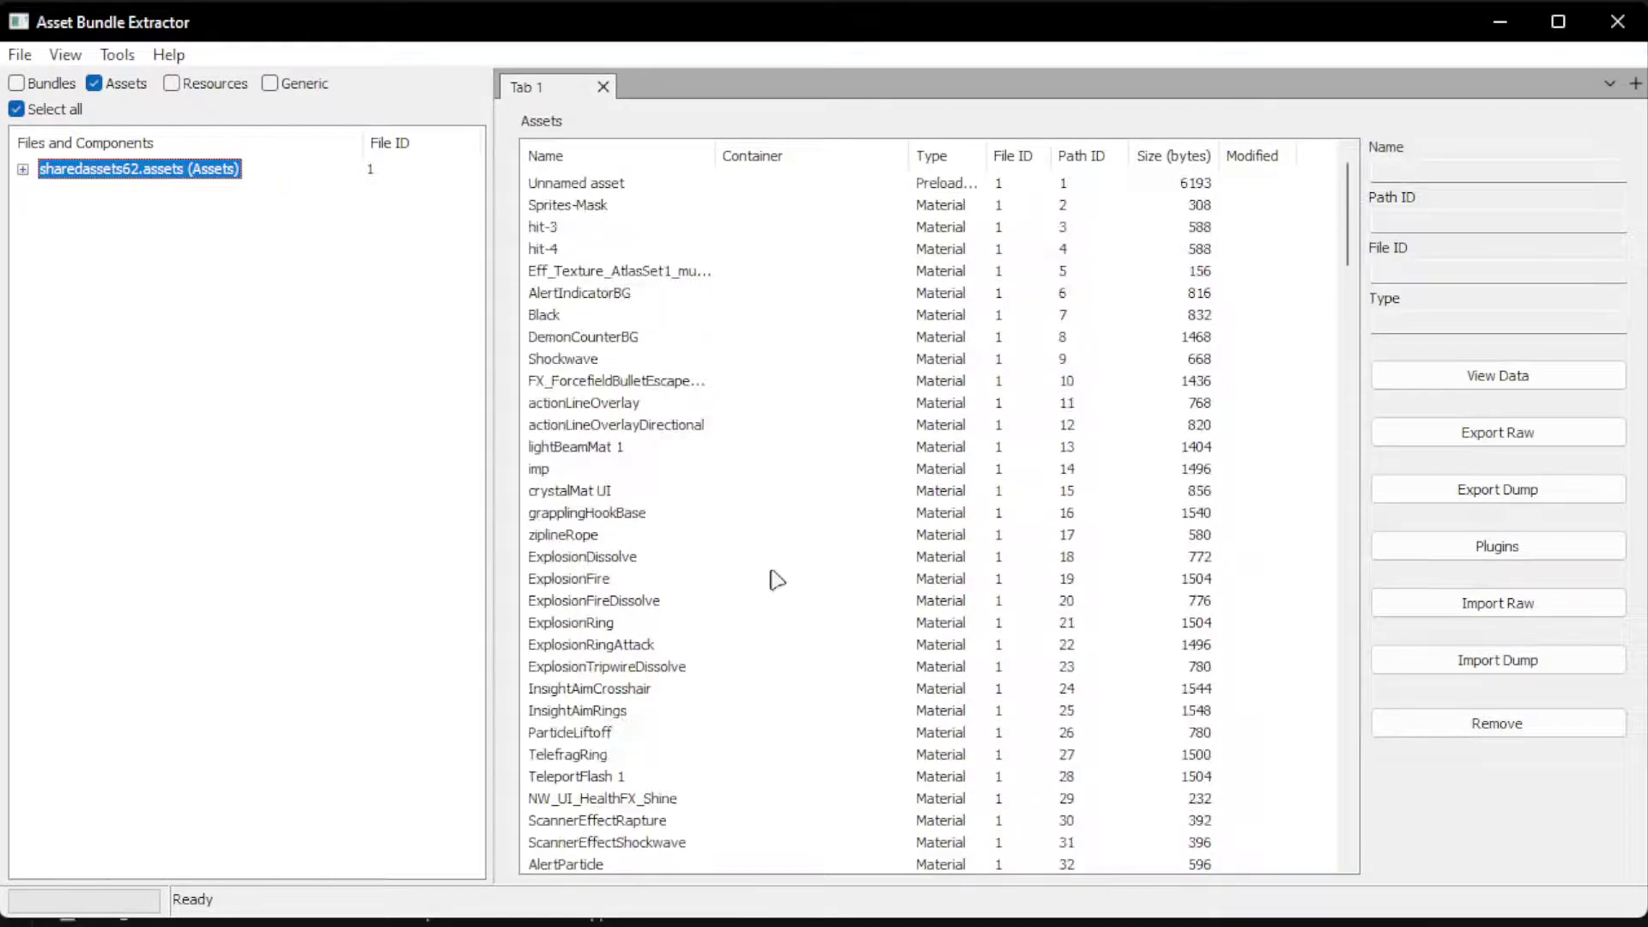
- Sort the assets by name, then by type, widen the Type column and scroll through the list
click(655, 163)
click(947, 163)
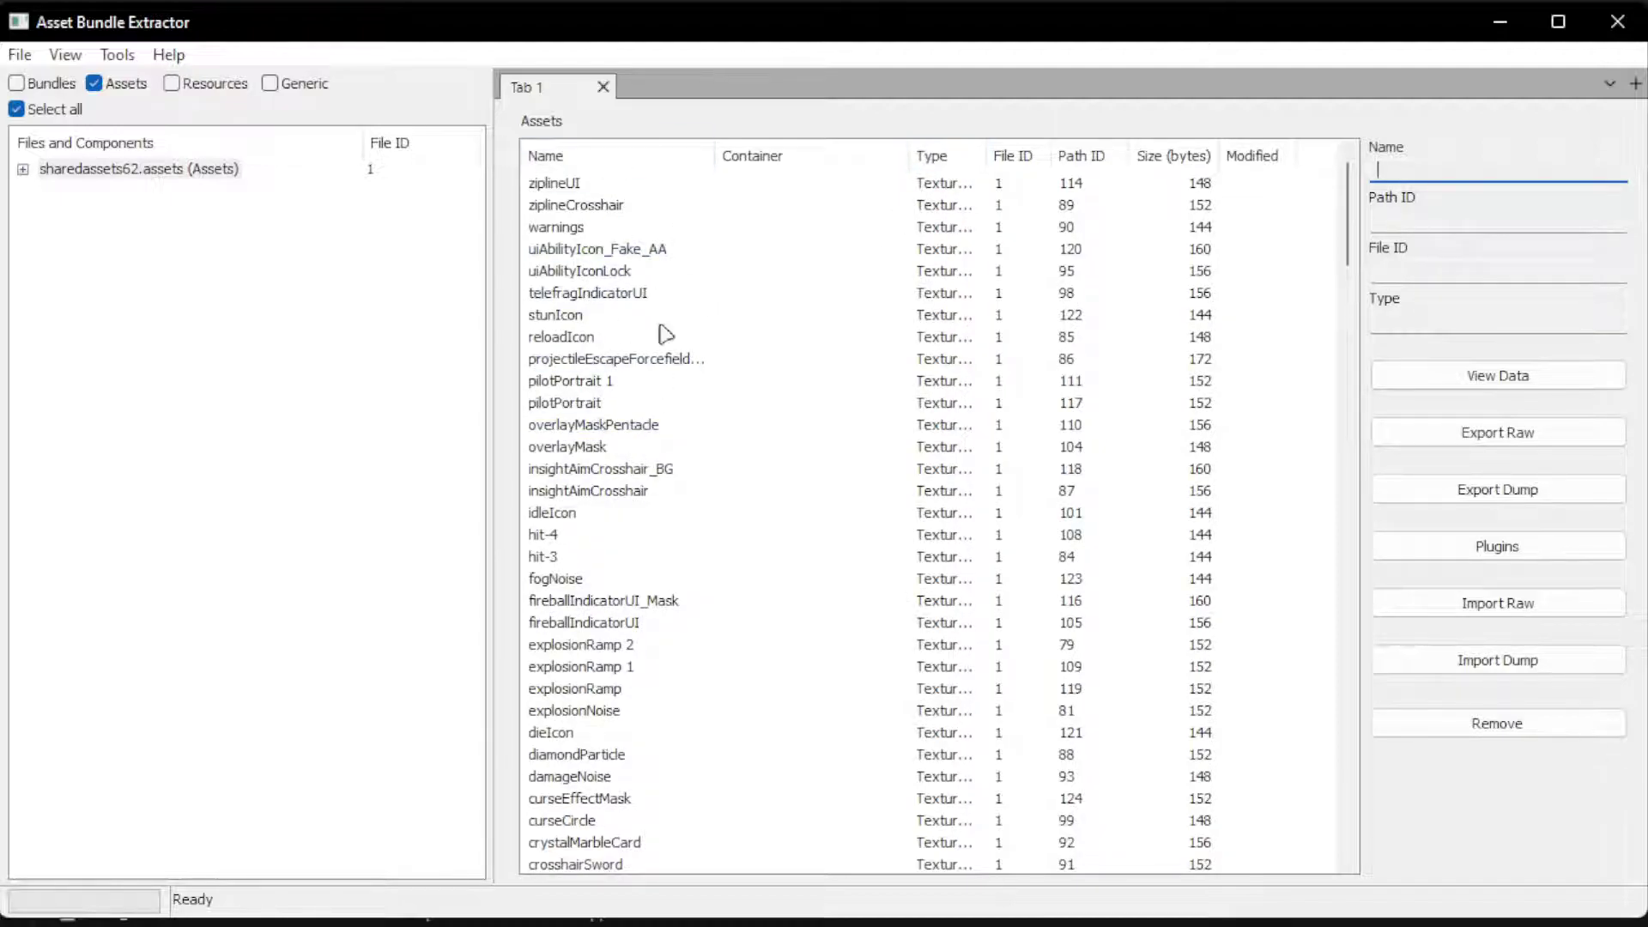
scroll(676, 318, down, 1)
scroll(681, 313, up, 1)
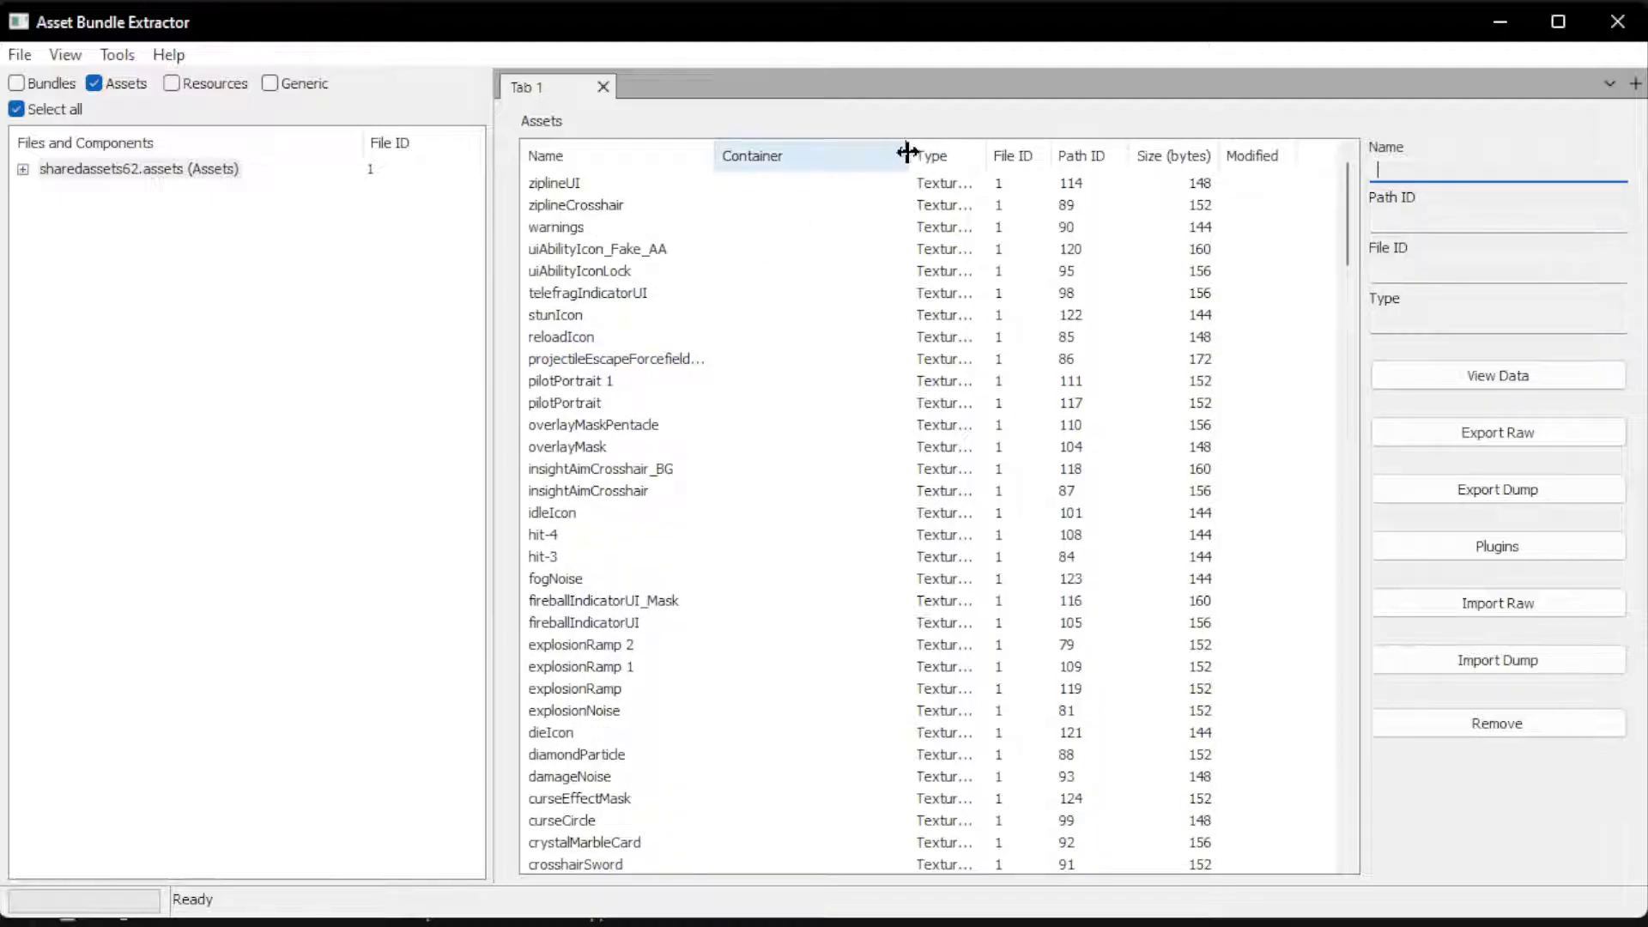
drag(907, 152, 974, 151)
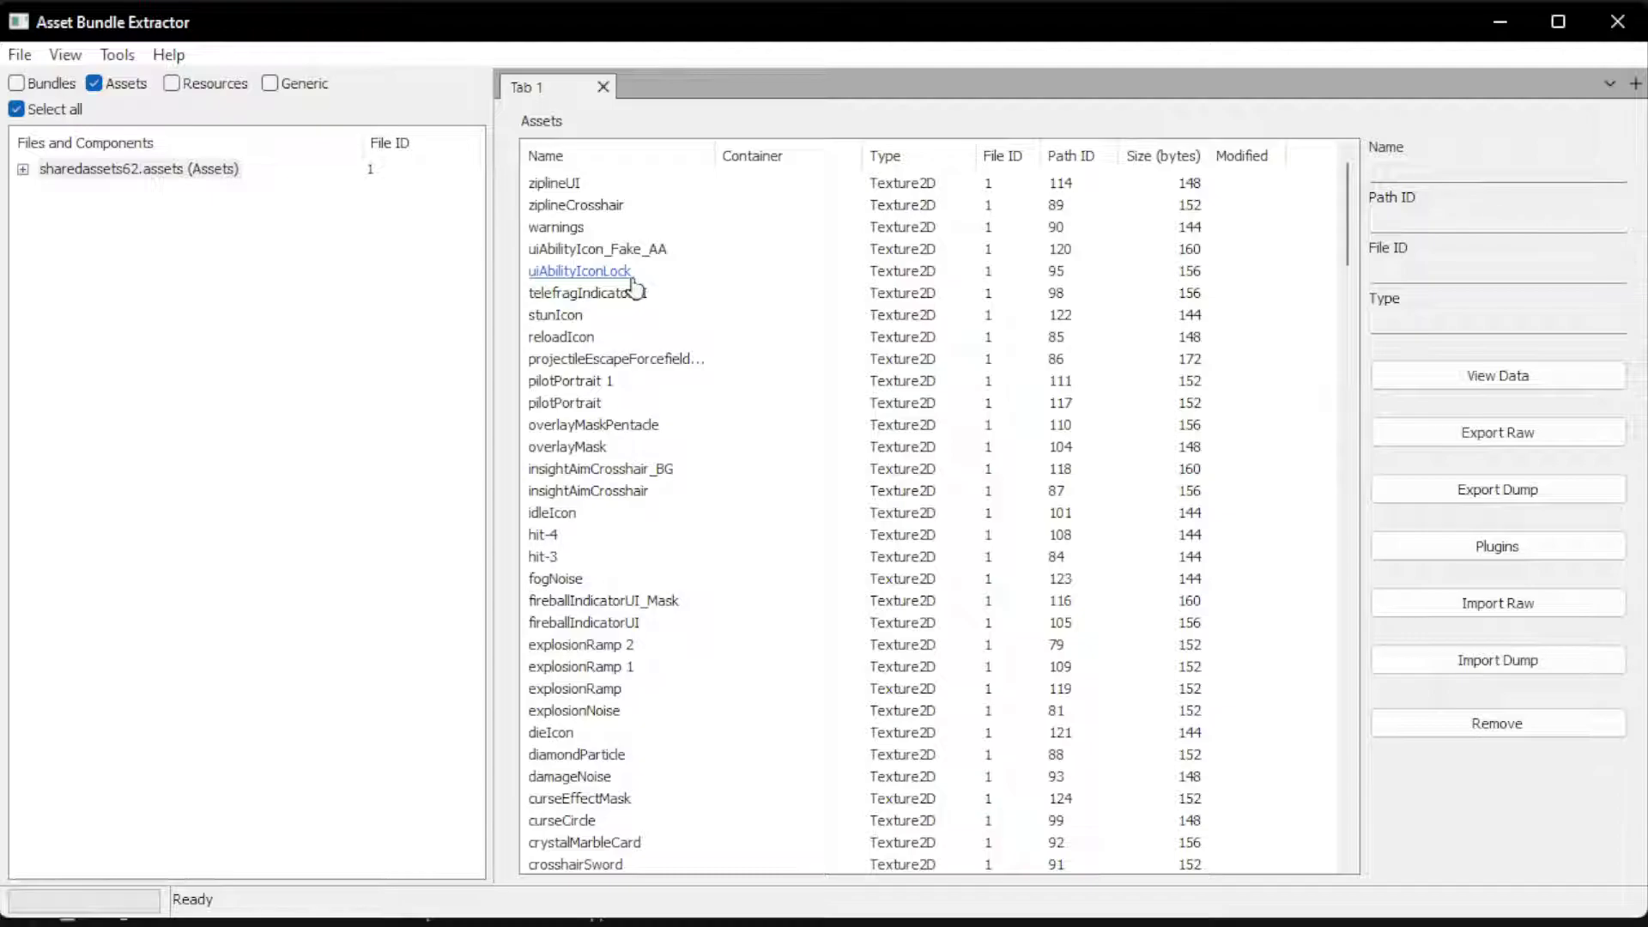
scroll(635, 289, down, 15)
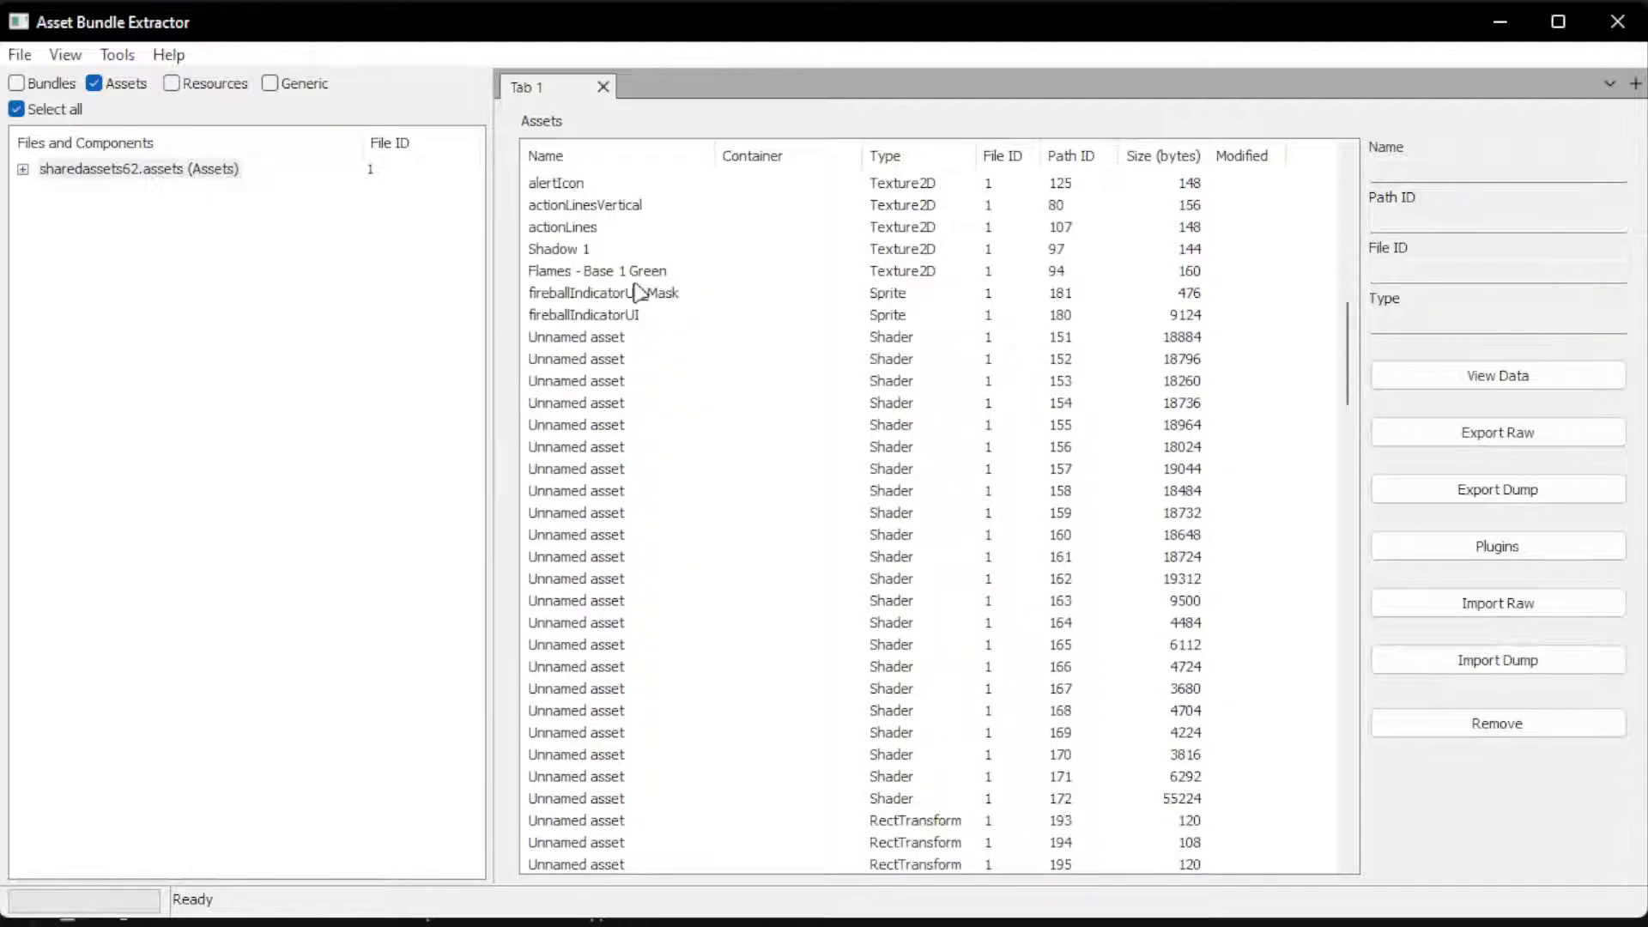
scroll(635, 293, down, 18)
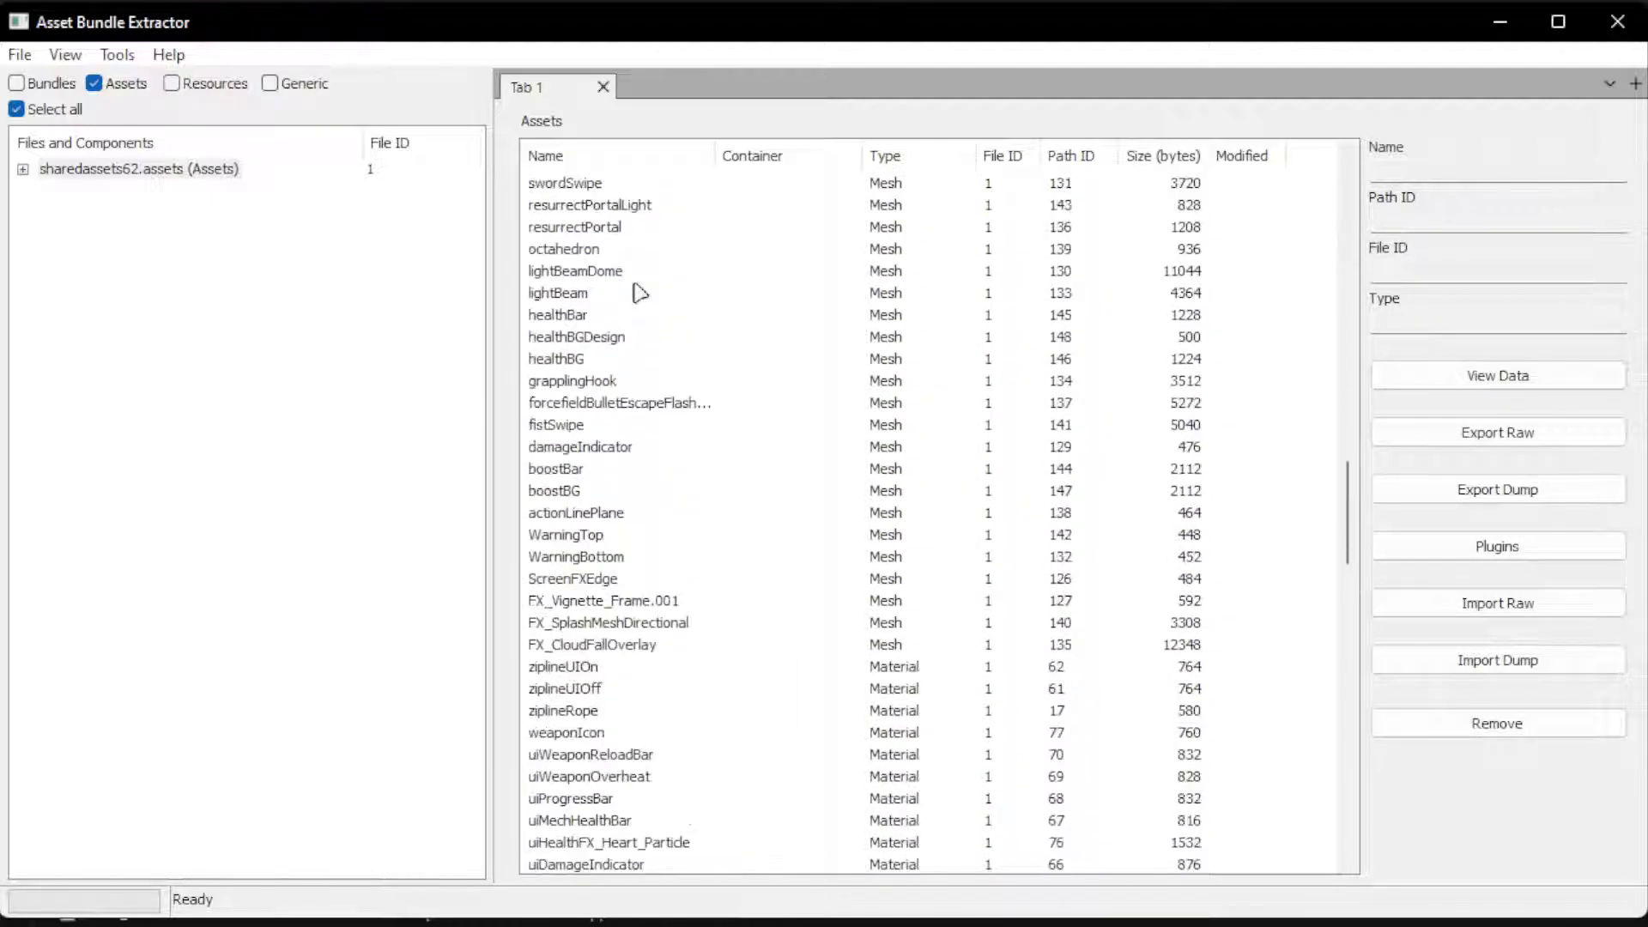
scroll(639, 292, down, 13)
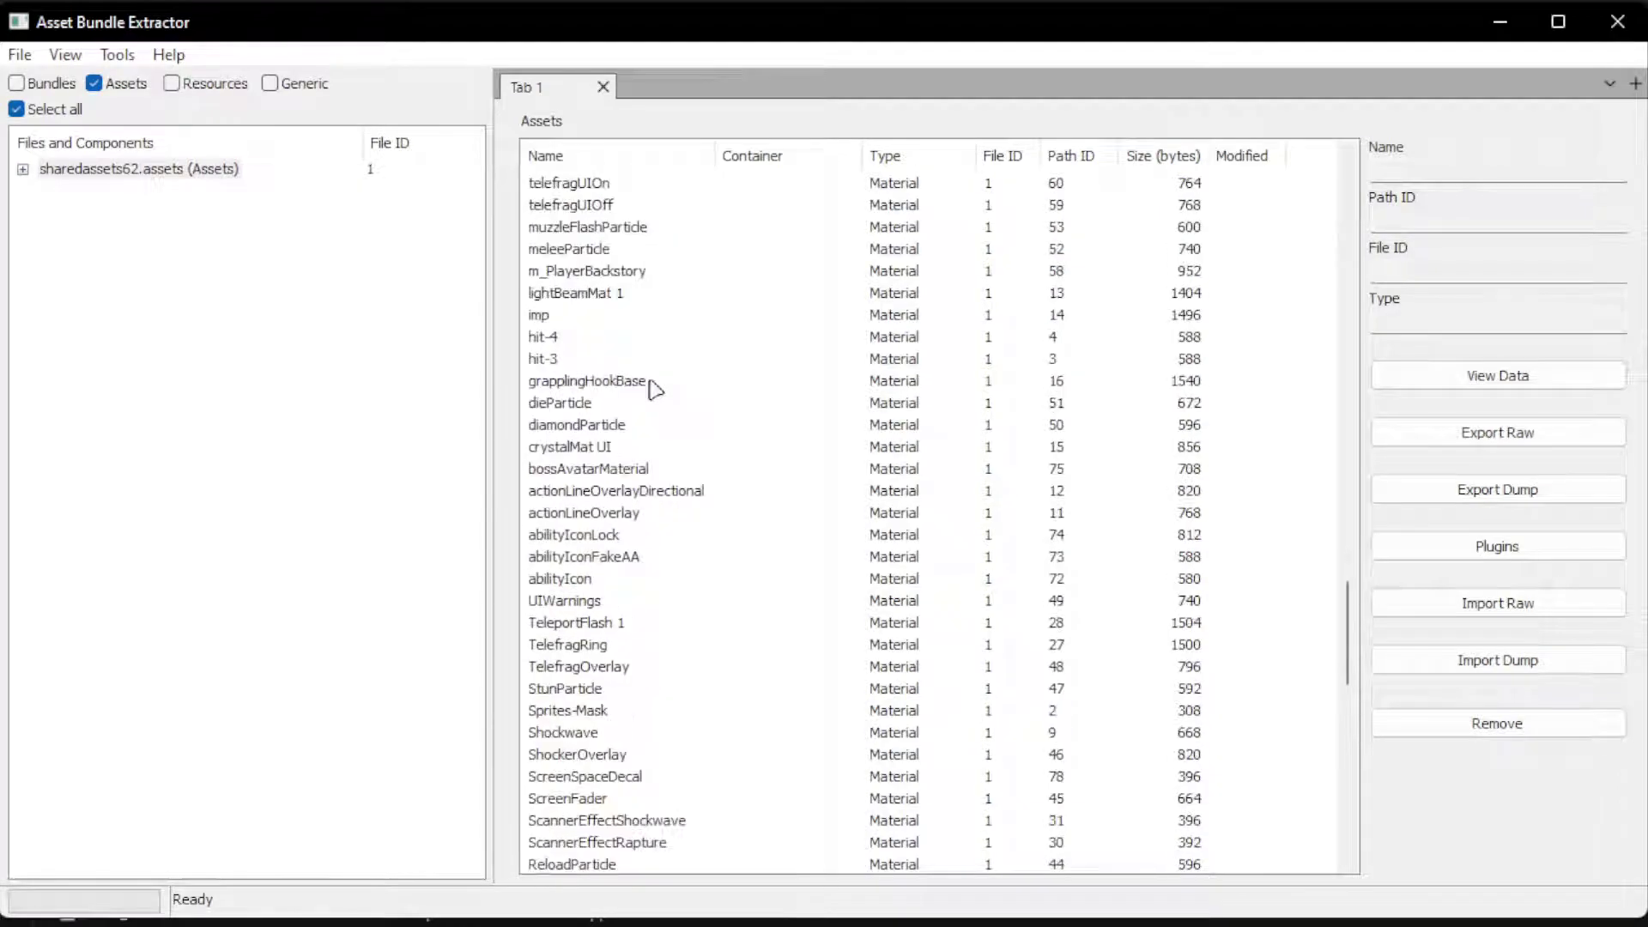
scroll(654, 400, down, 4)
scroll(655, 406, down, 12)
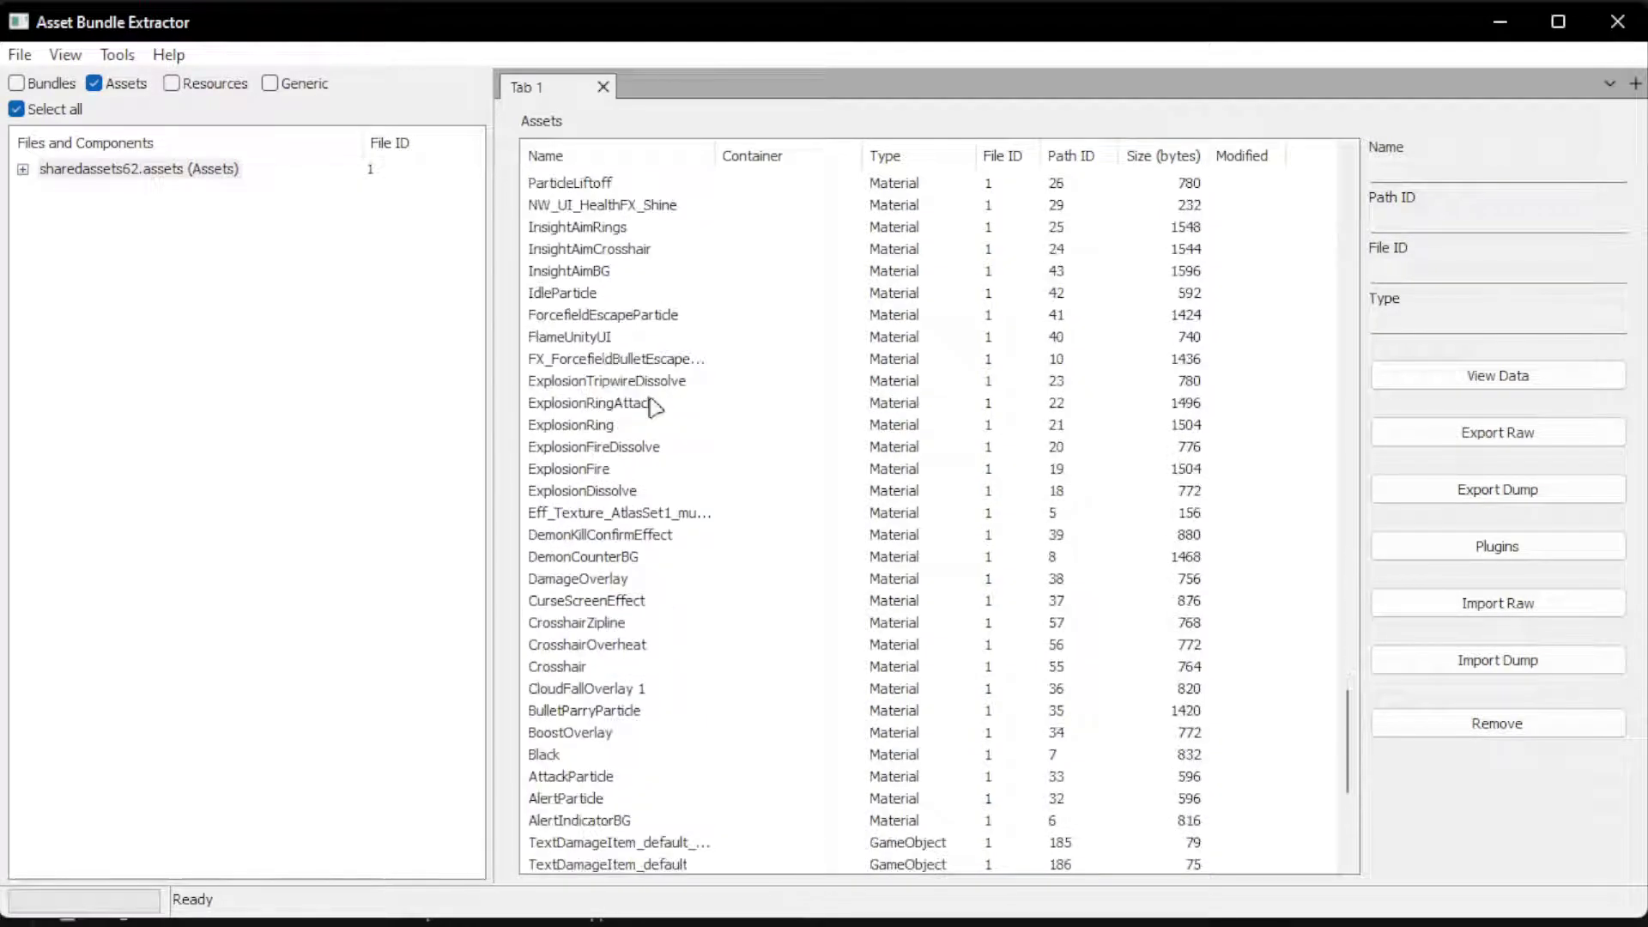
scroll(670, 429, up, 20)
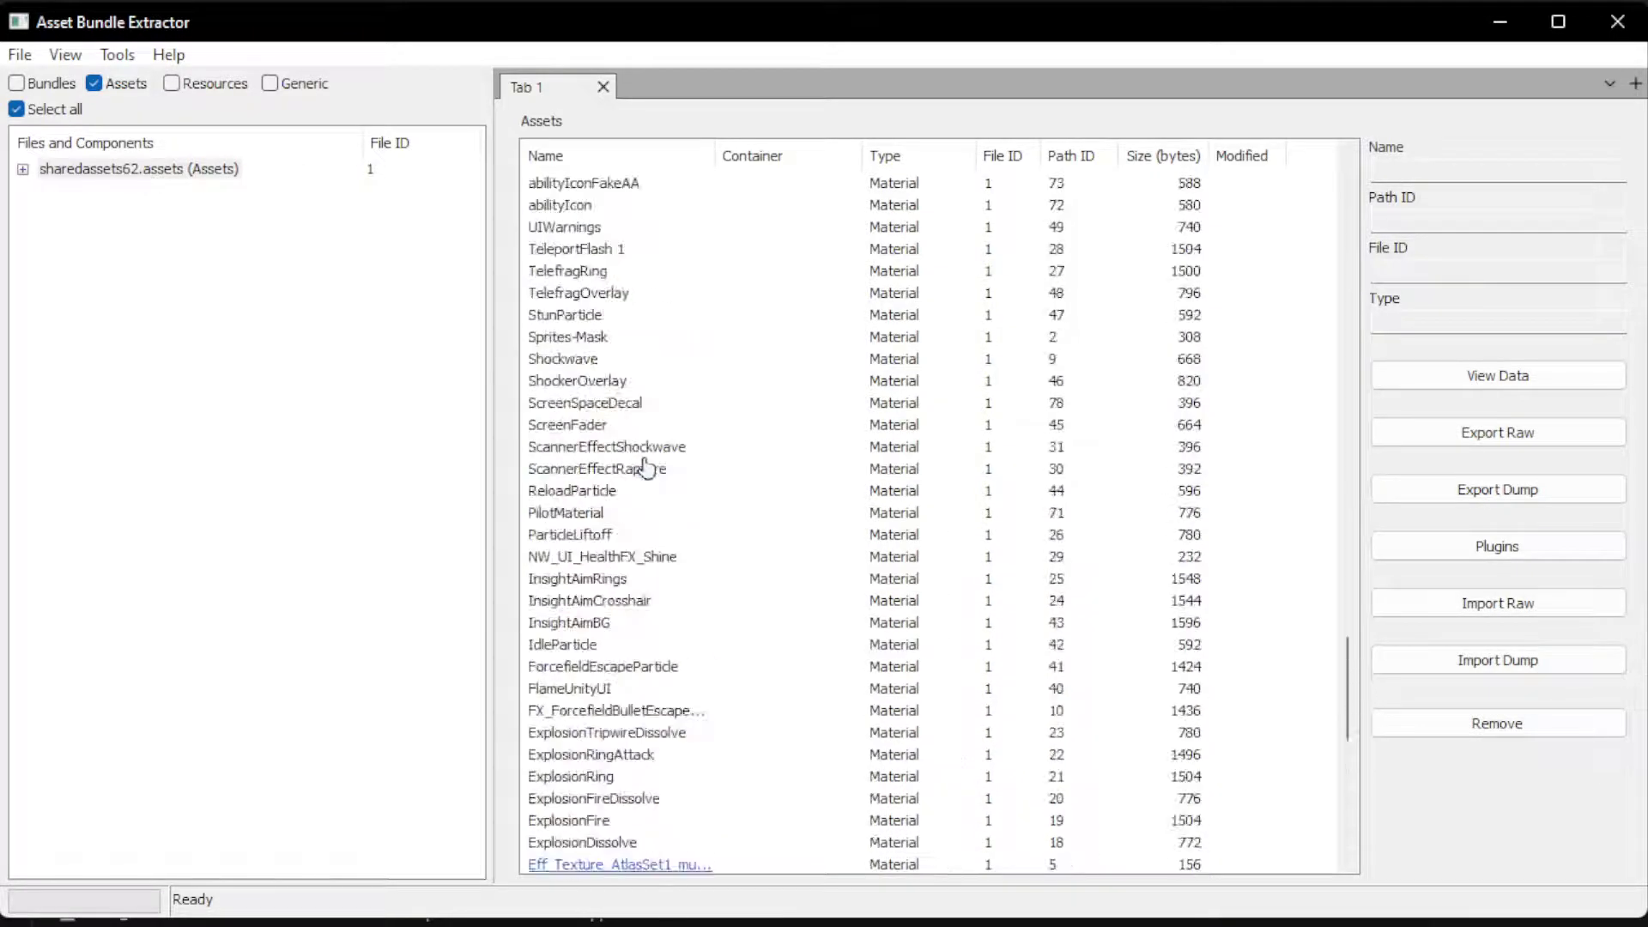
scroll(650, 453, up, 15)
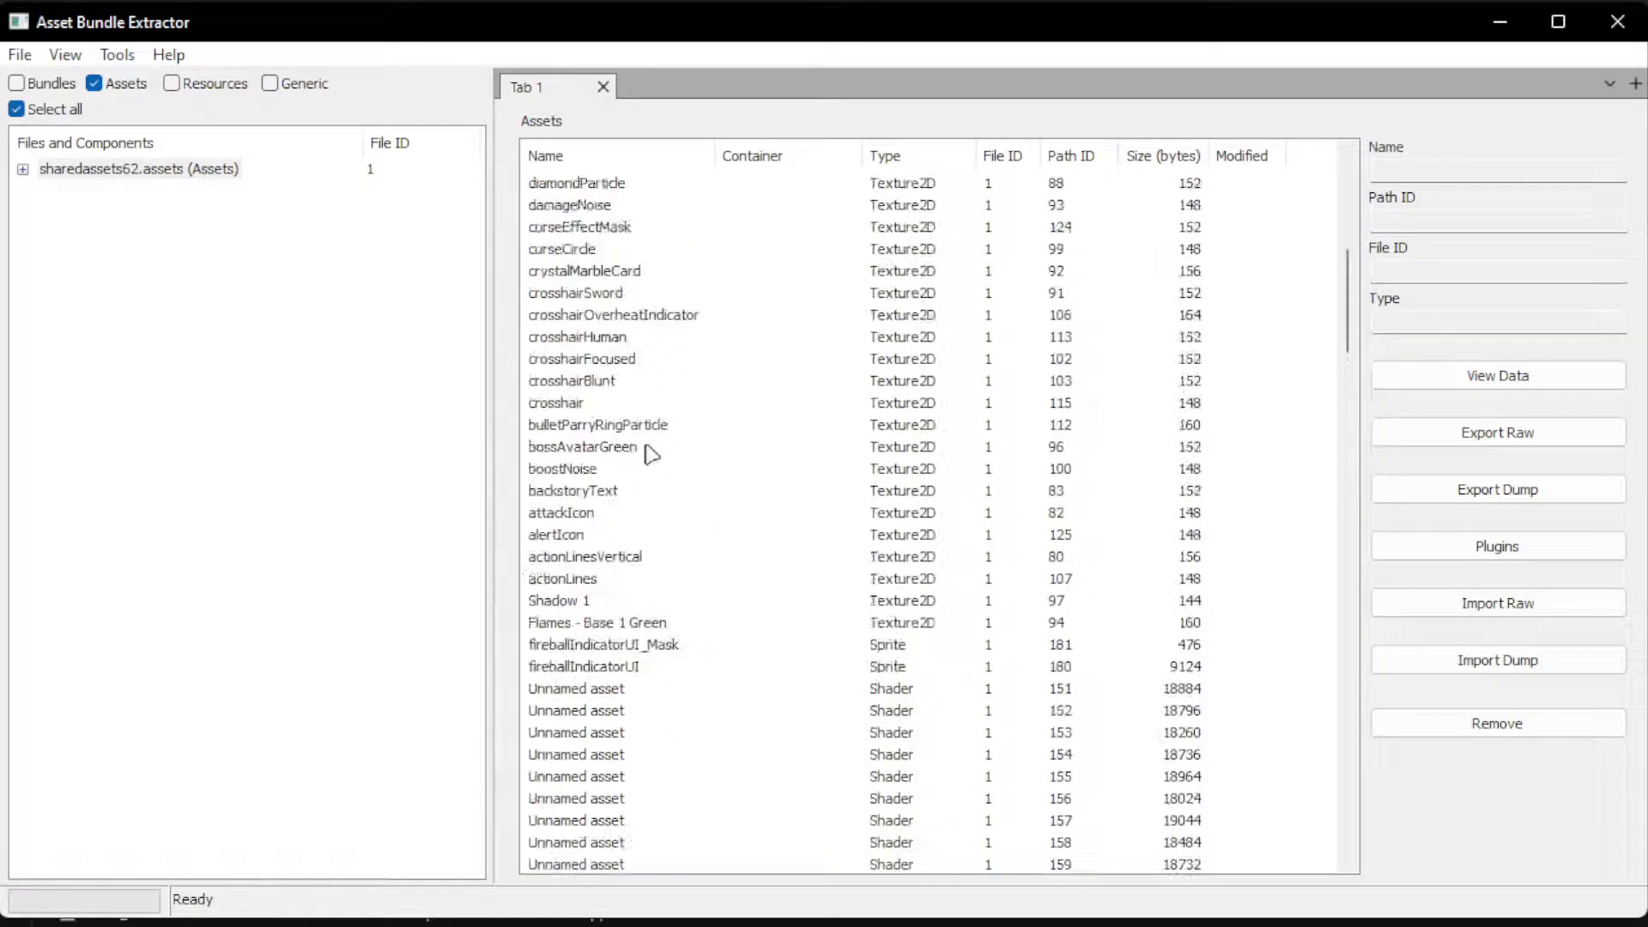
scroll(653, 453, up, 5)
scroll(651, 453, up, 3)
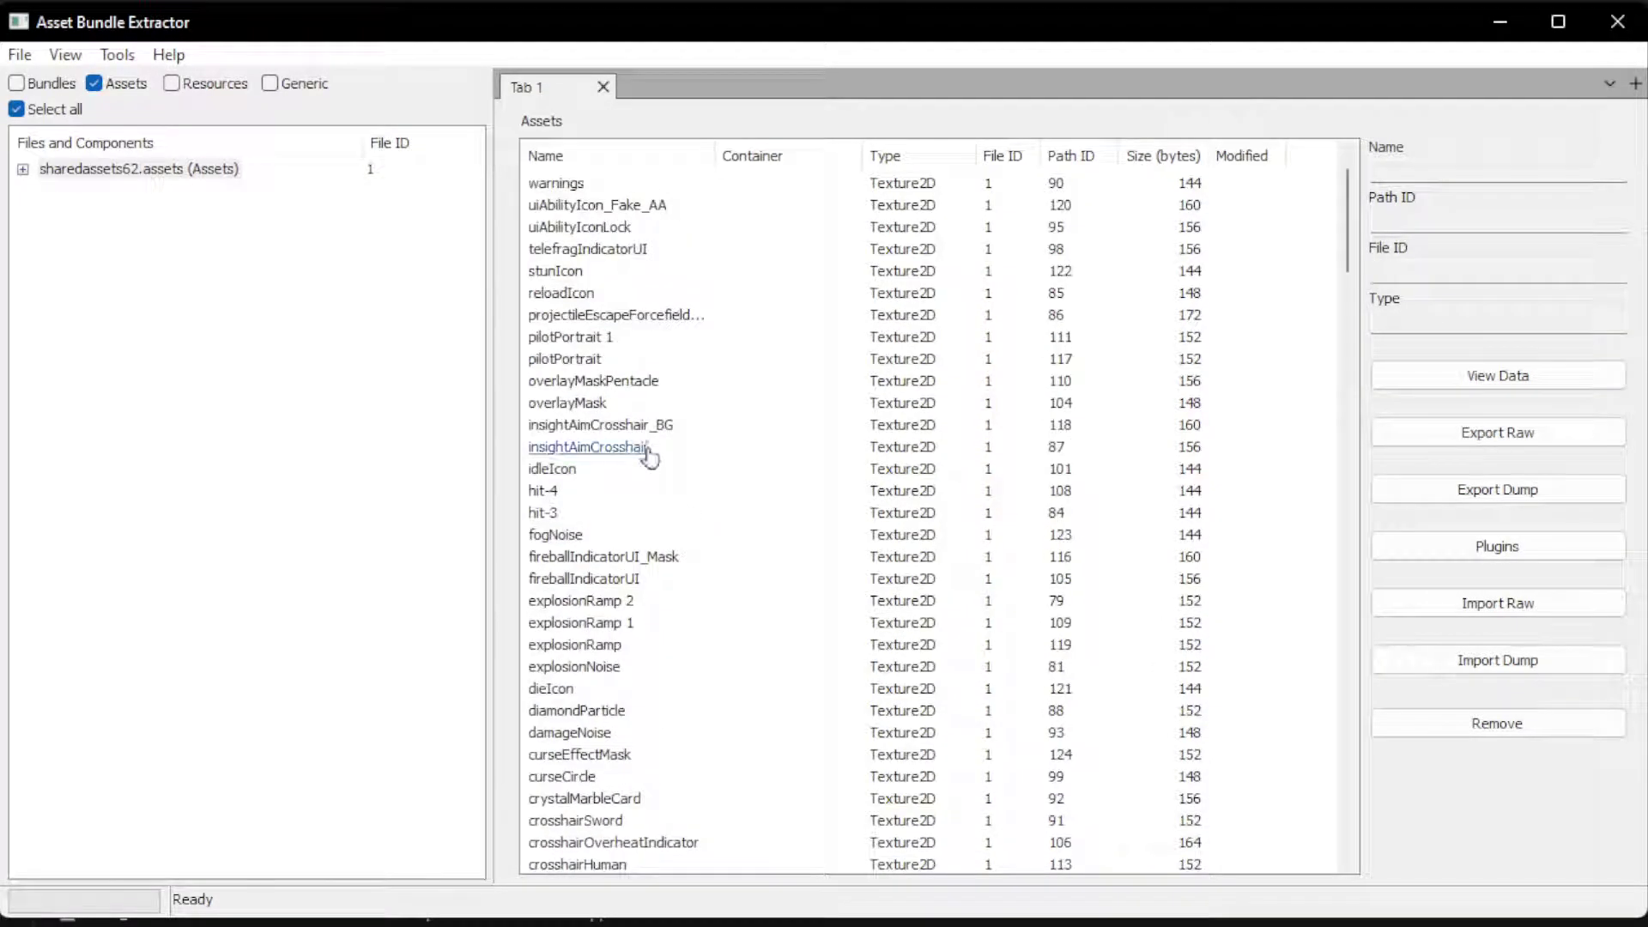
- Replace the pilotPortrait texture with pilotPortrait.png using Plugins > Edit and confirm the import
click(570, 366)
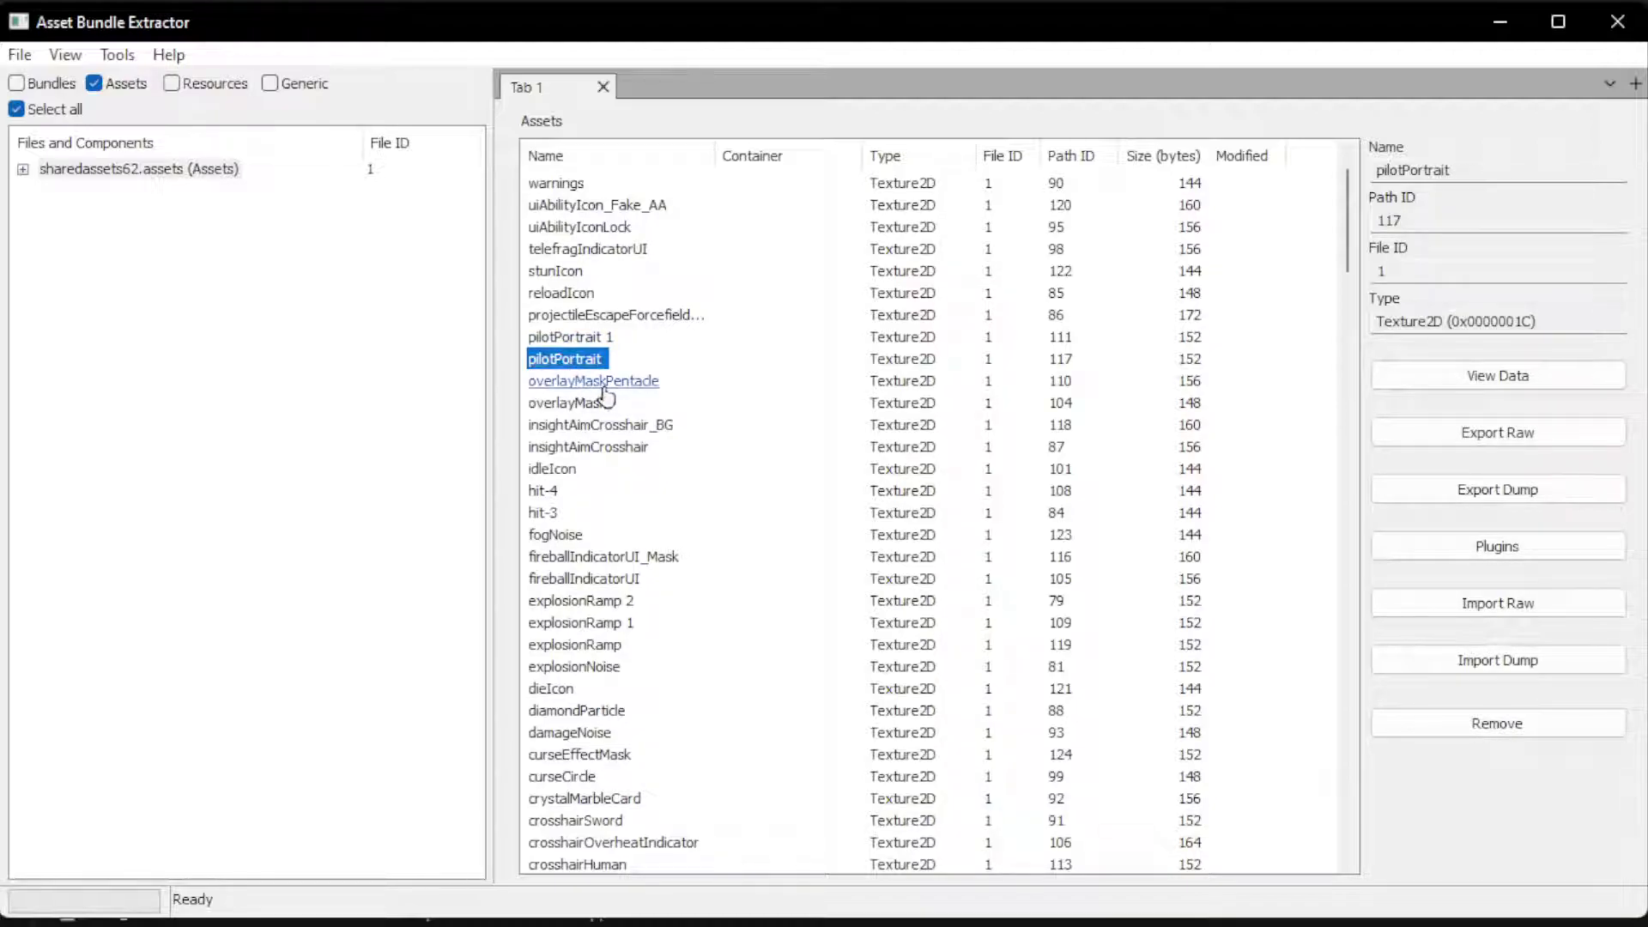
click(1434, 552)
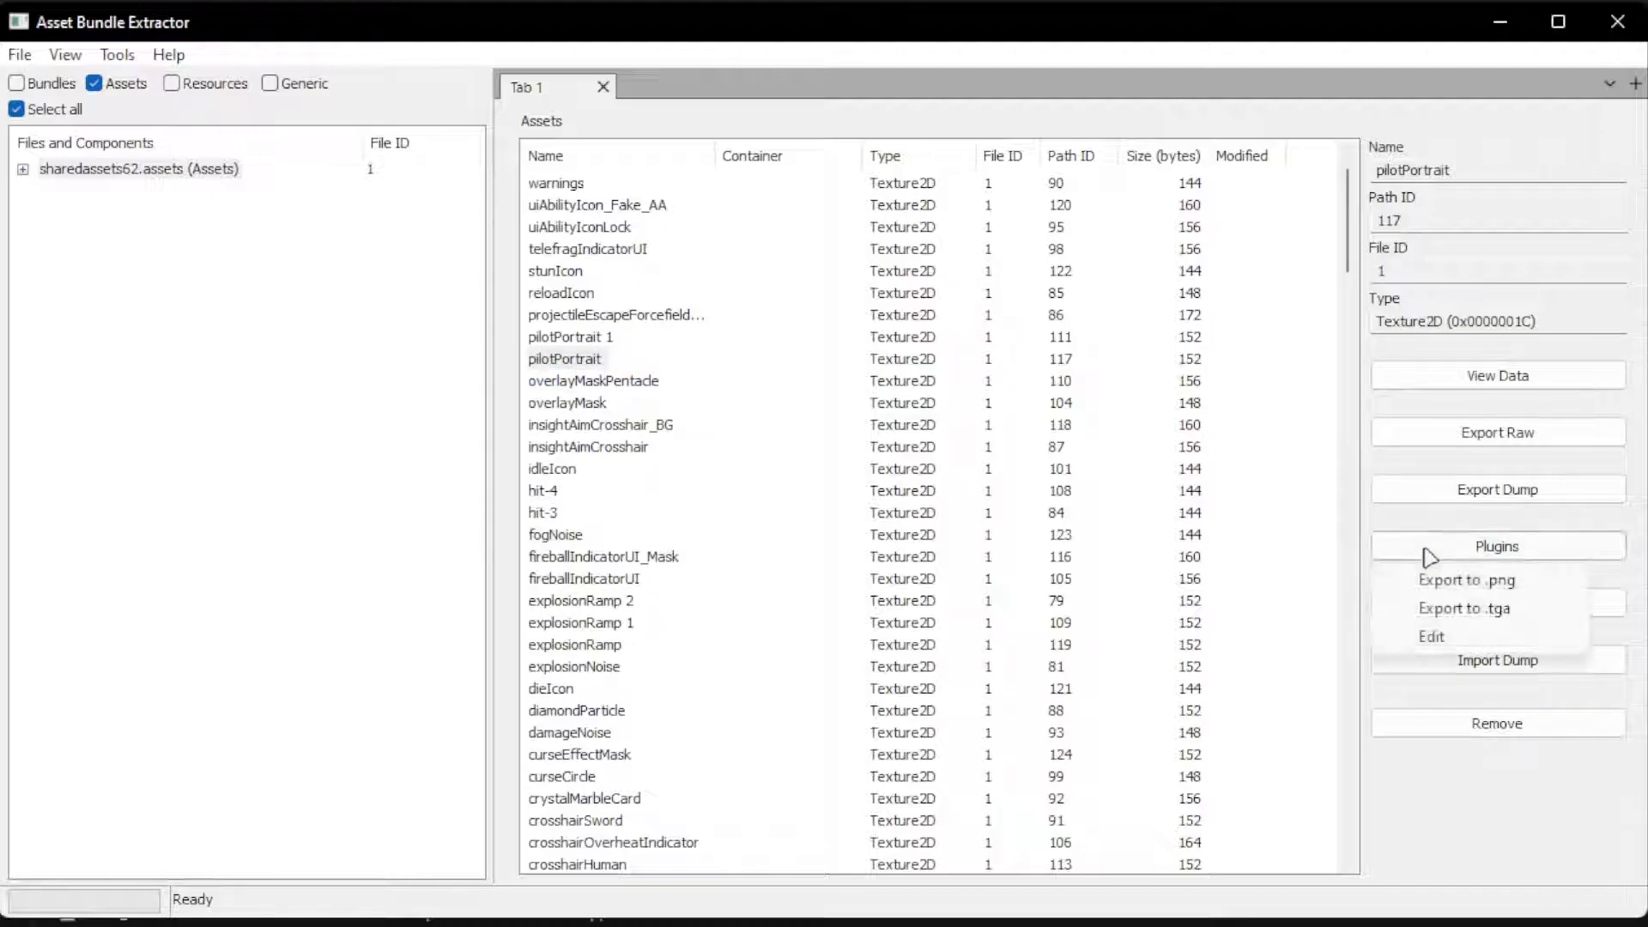
click(1427, 638)
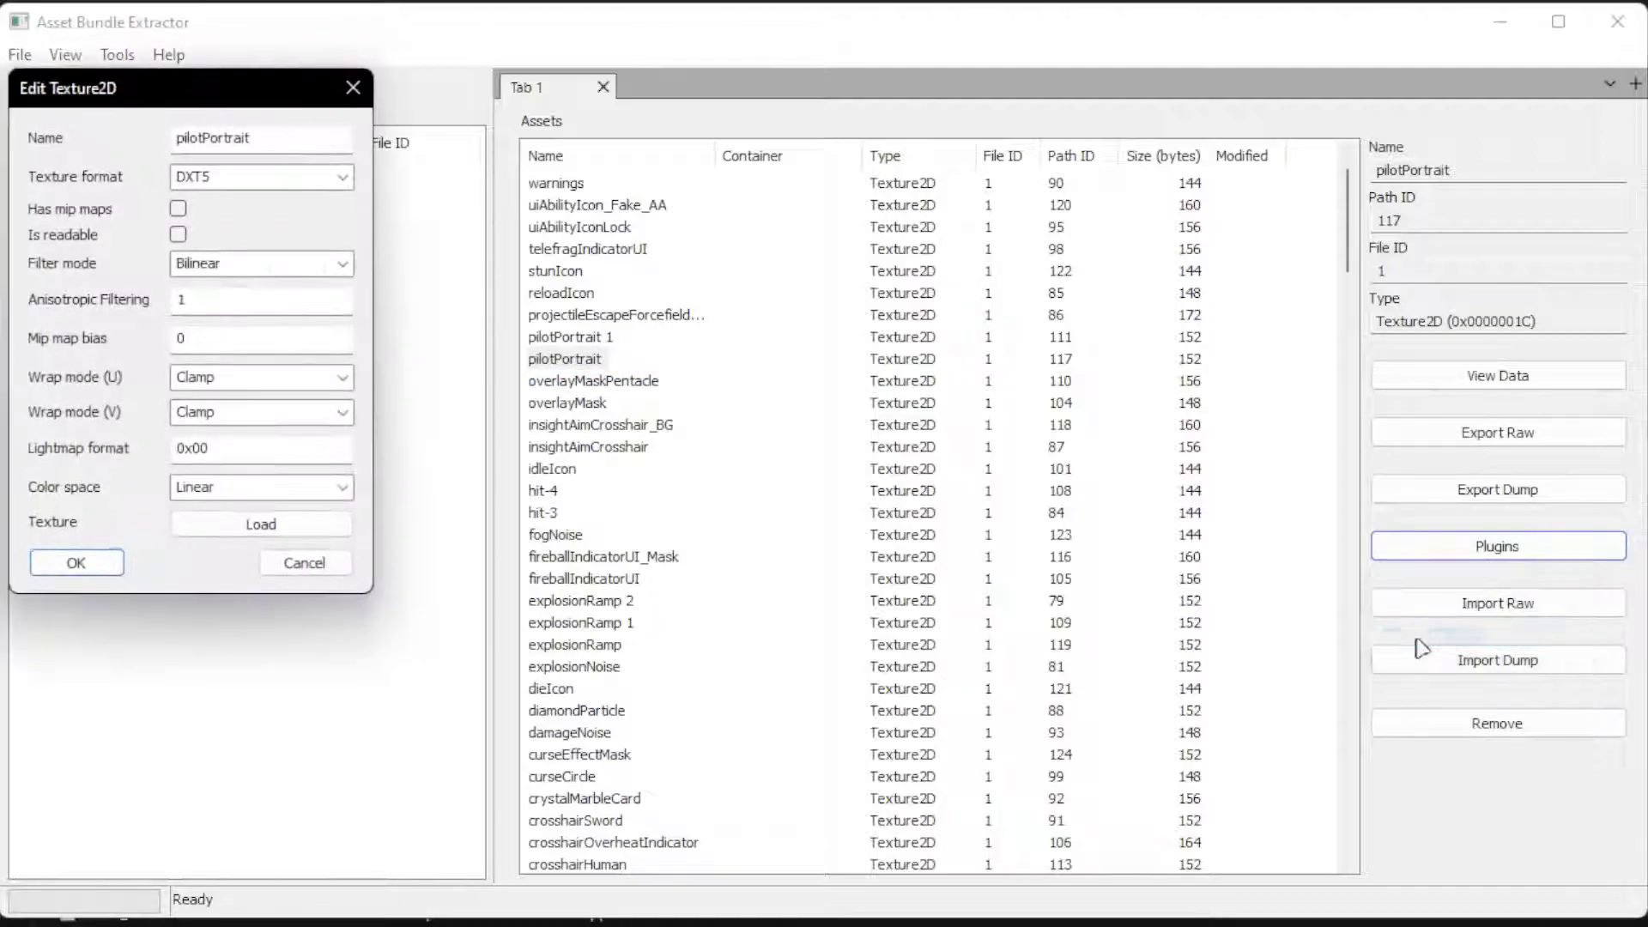
click(293, 530)
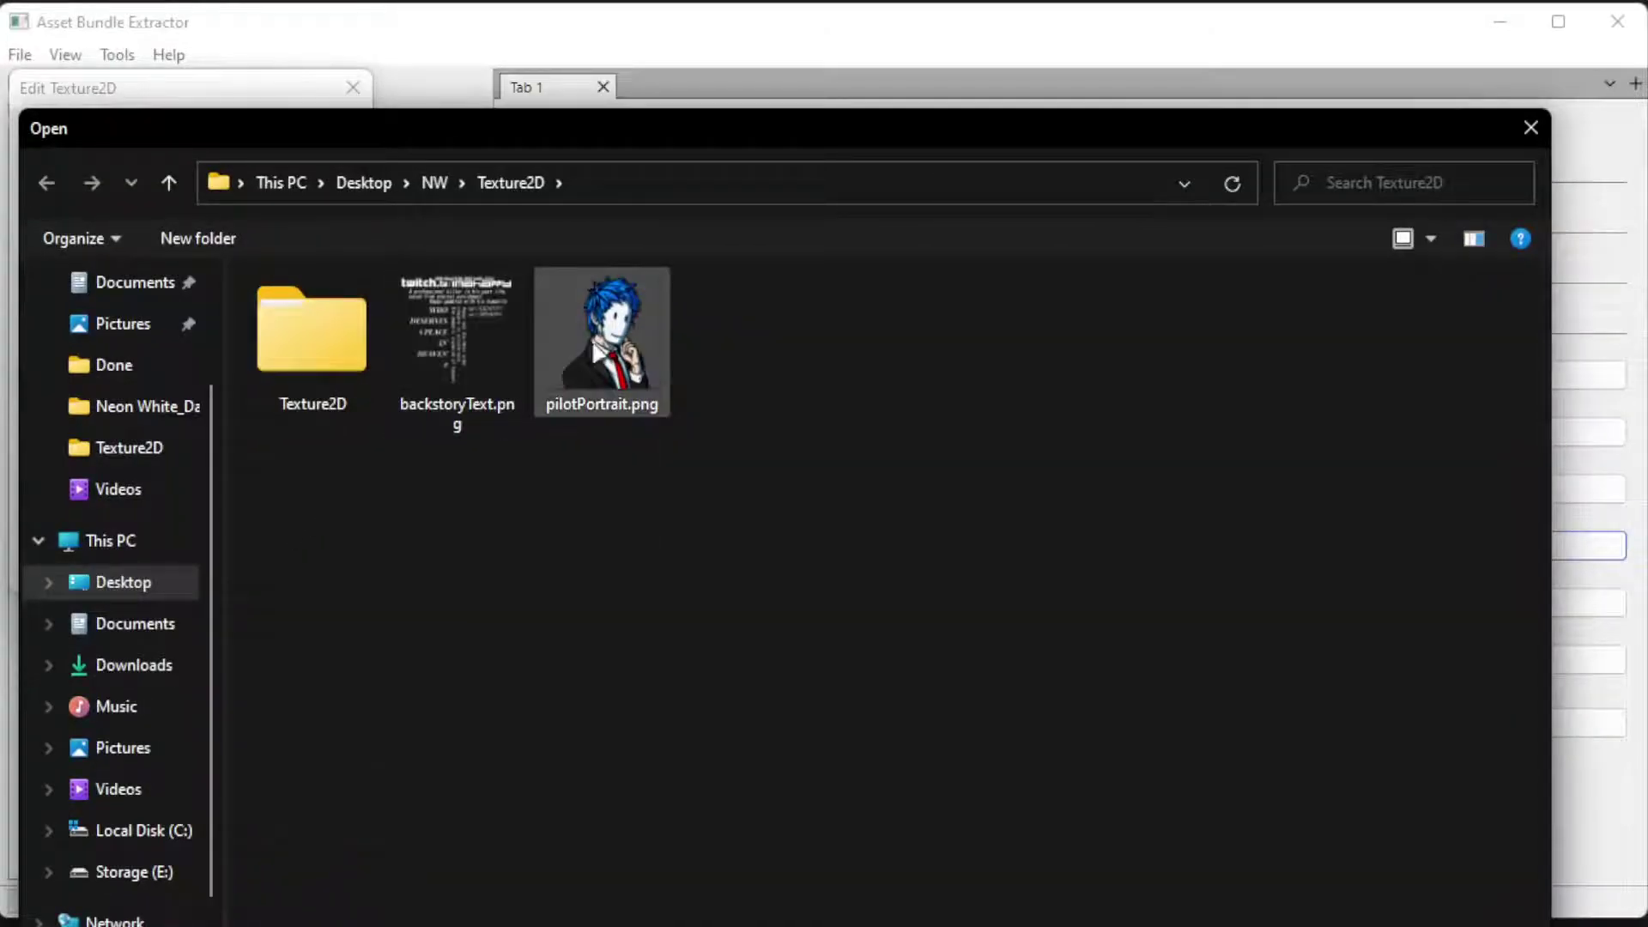
double_click(579, 340)
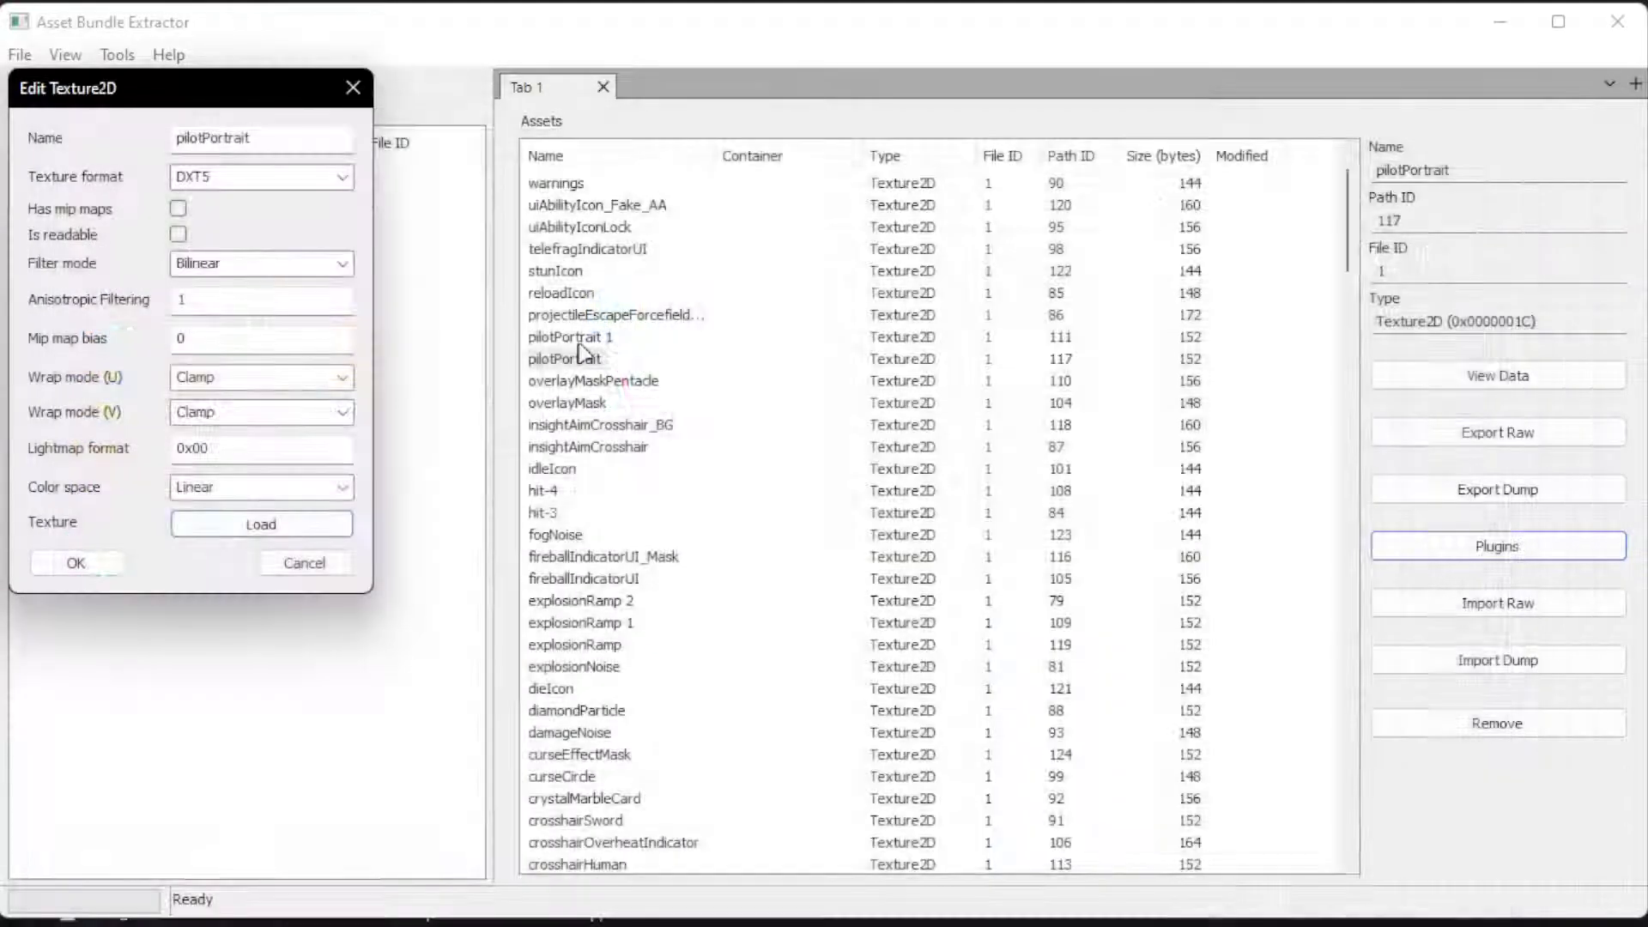
click(90, 567)
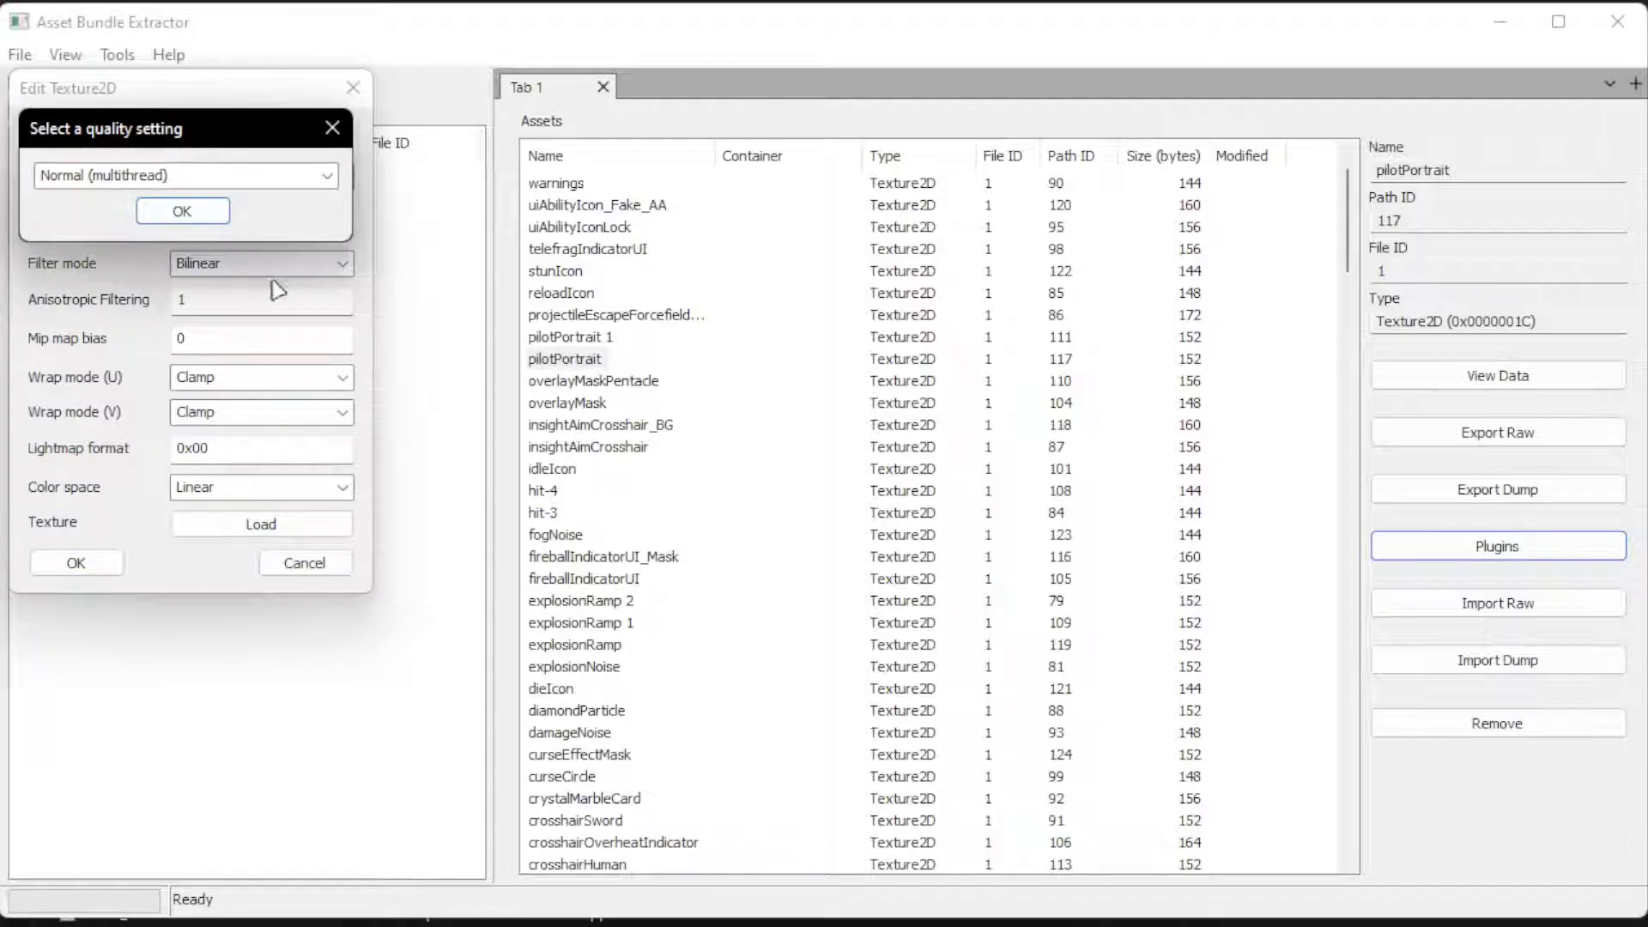
click(182, 212)
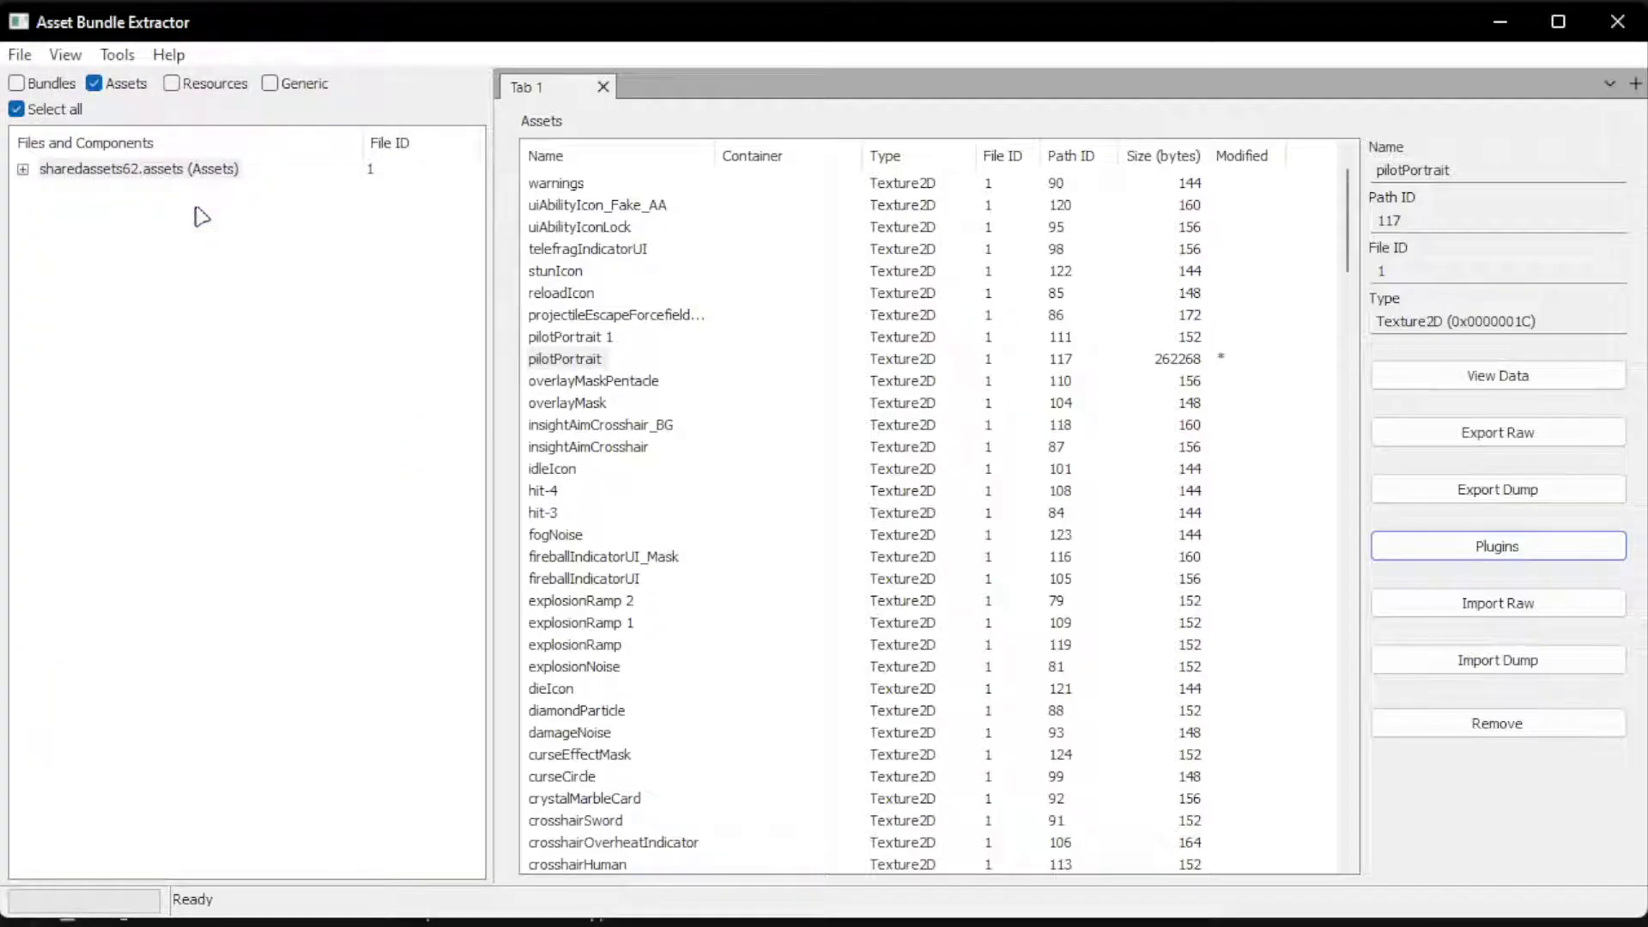
- Replace pilotPortrait 1 with the same pilotPortrait.png and confirm the quality setting
click(599, 339)
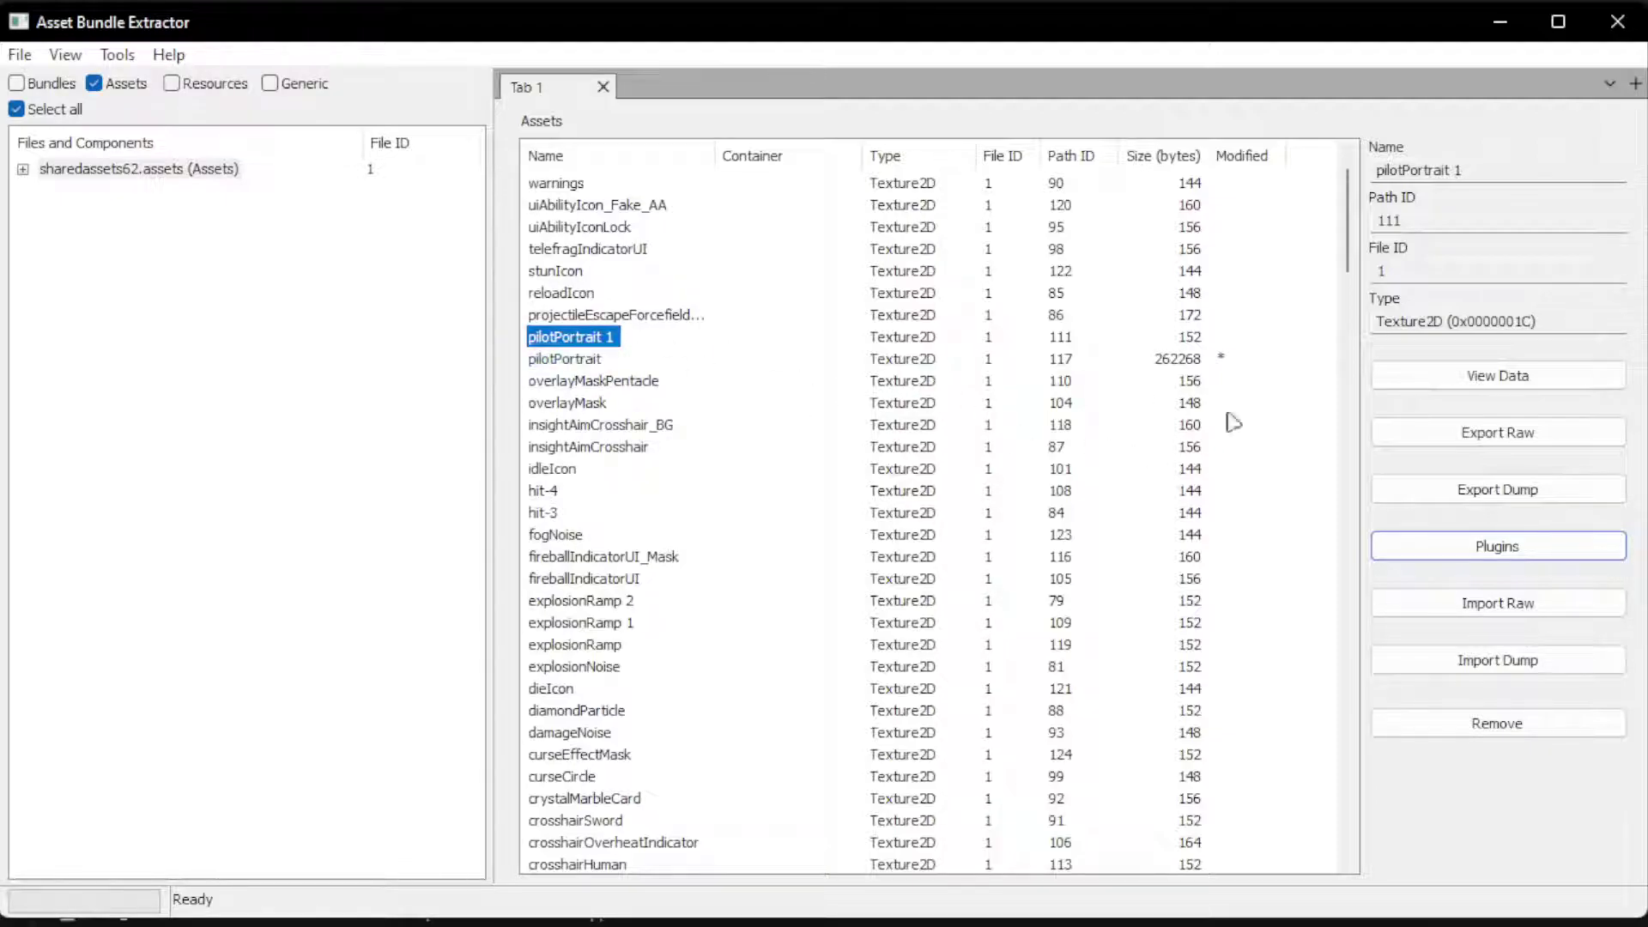
click(1478, 549)
click(1459, 635)
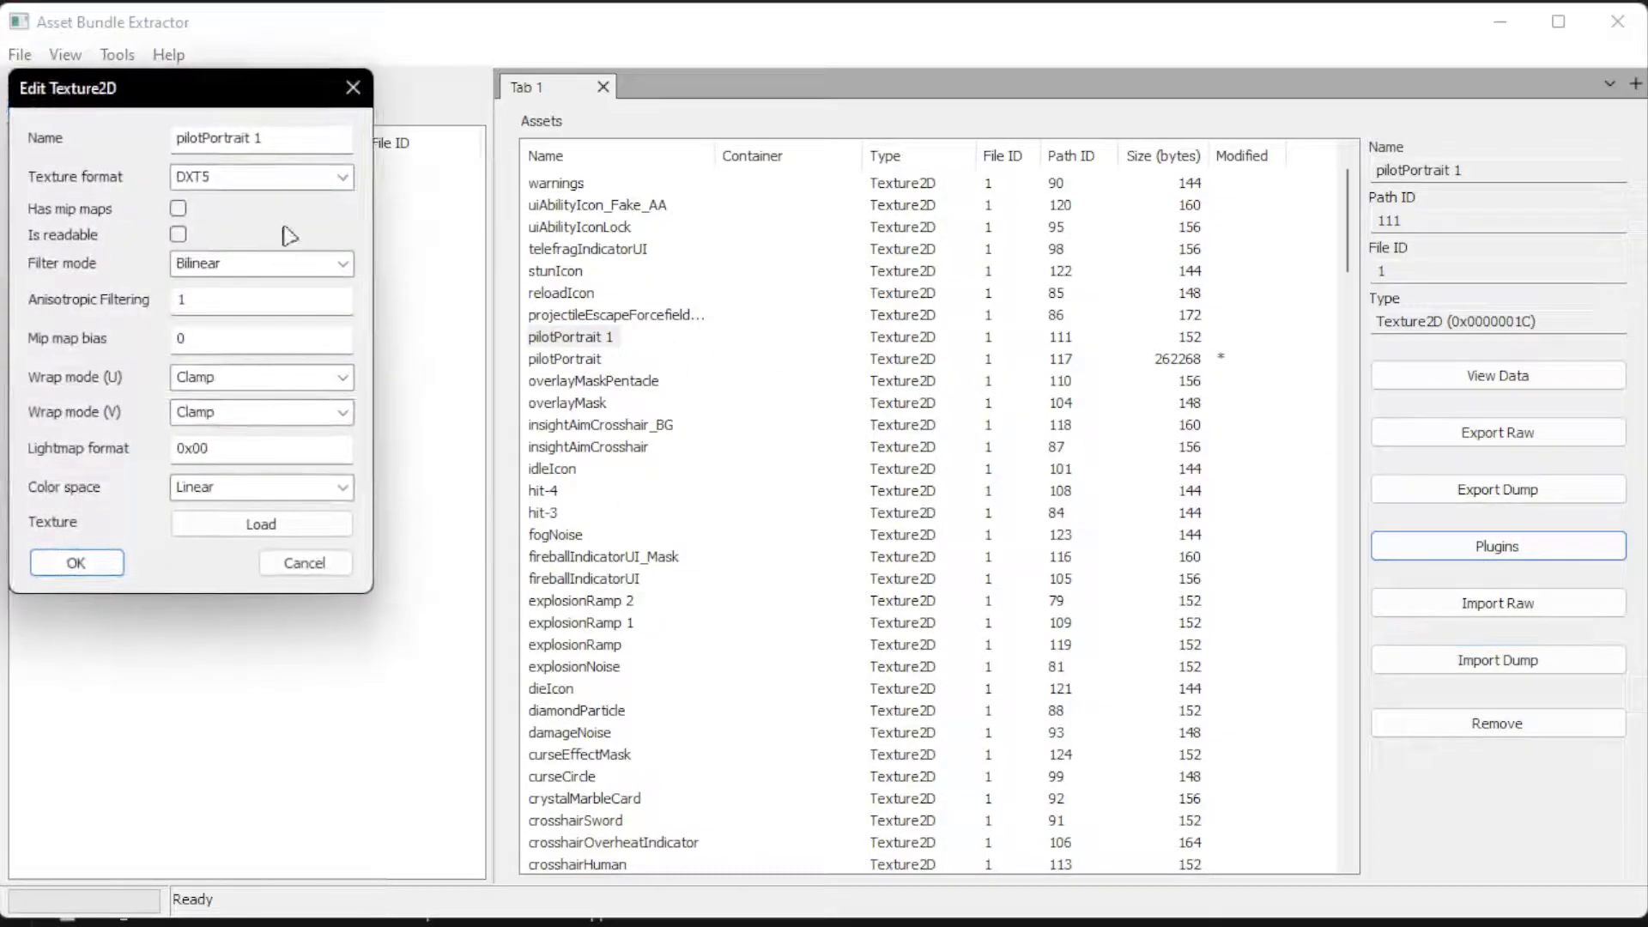
click(232, 522)
click(618, 352)
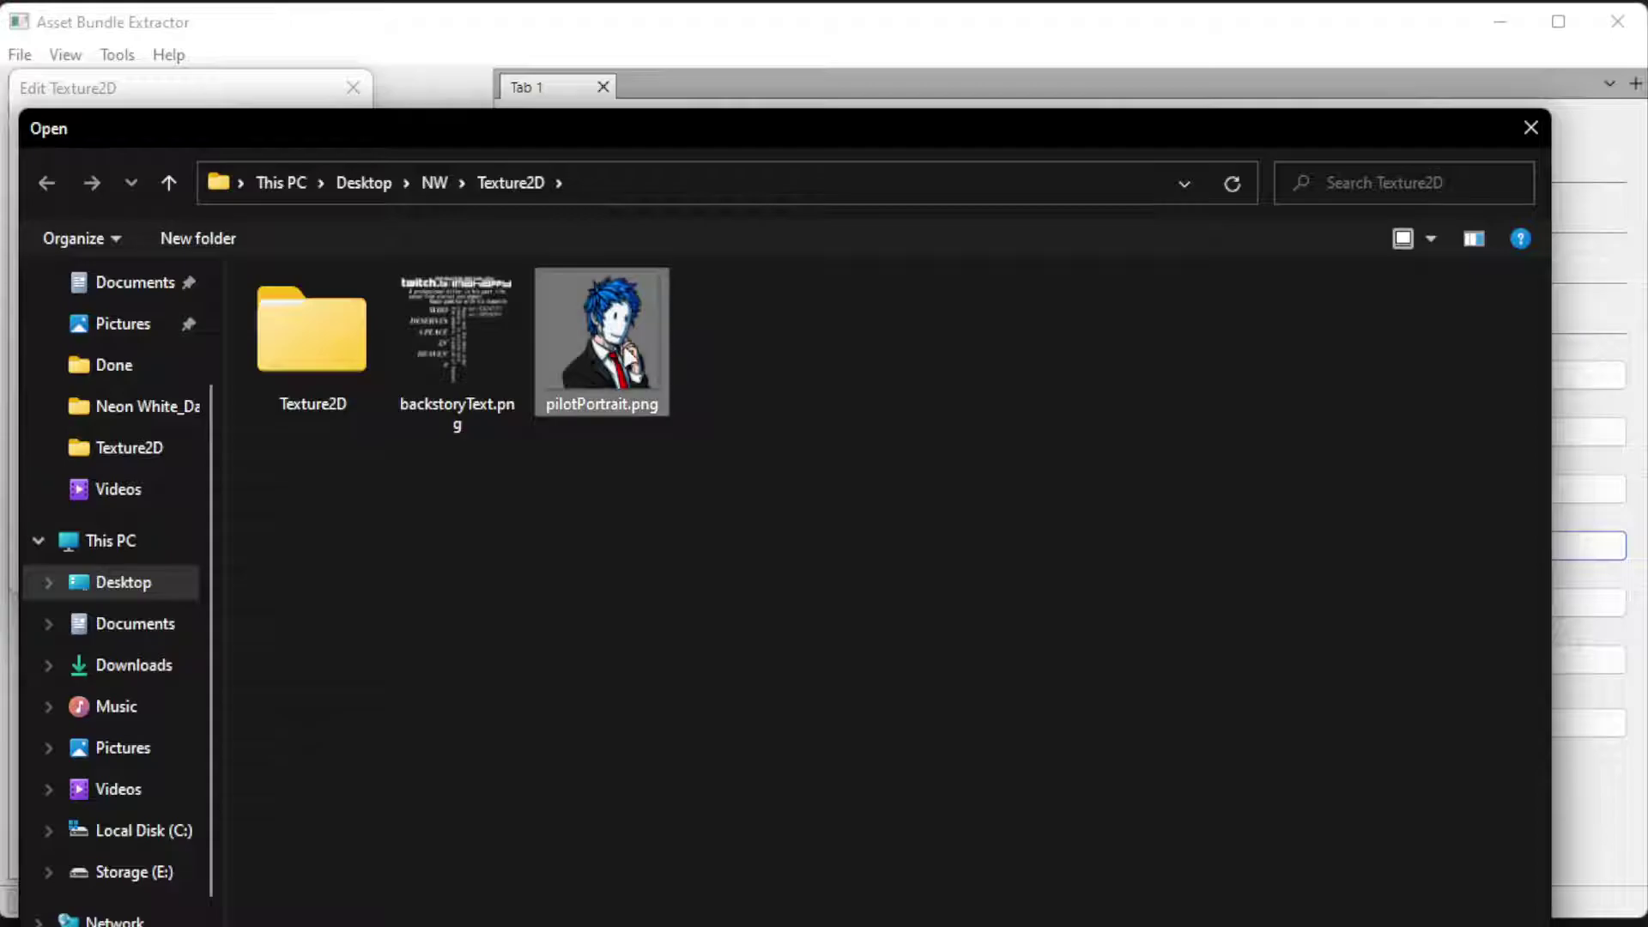
double_click(630, 357)
click(86, 566)
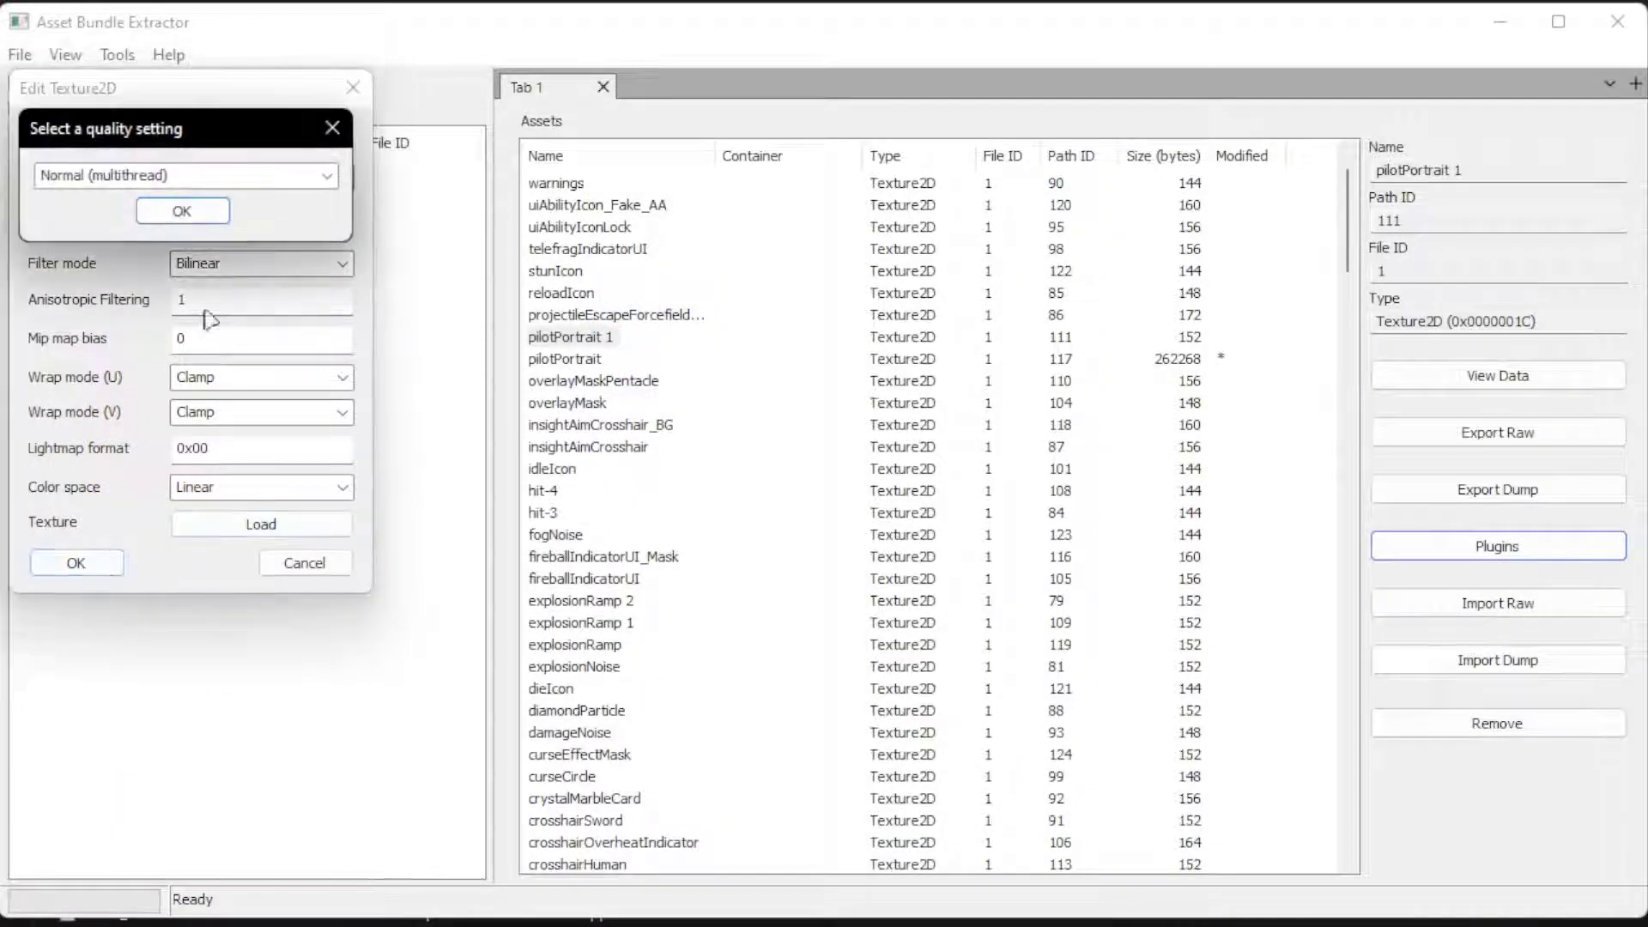
click(182, 212)
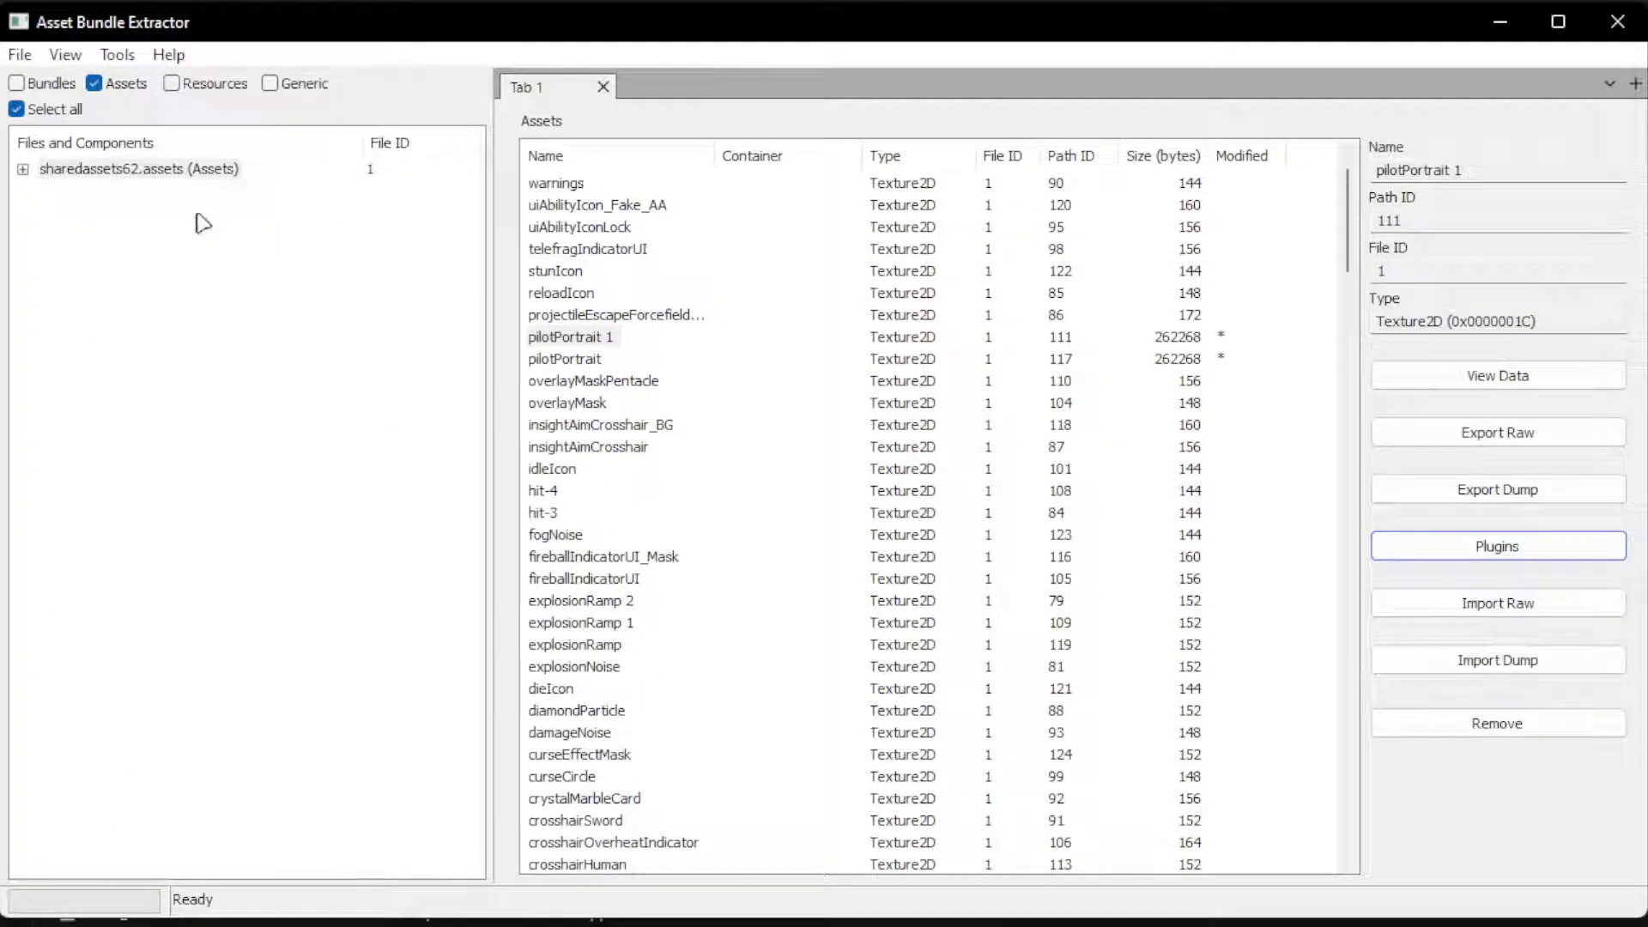
- Use File > Apply and Save All to save as sharedassets62.assets-mod in Neon White_Data
click(23, 58)
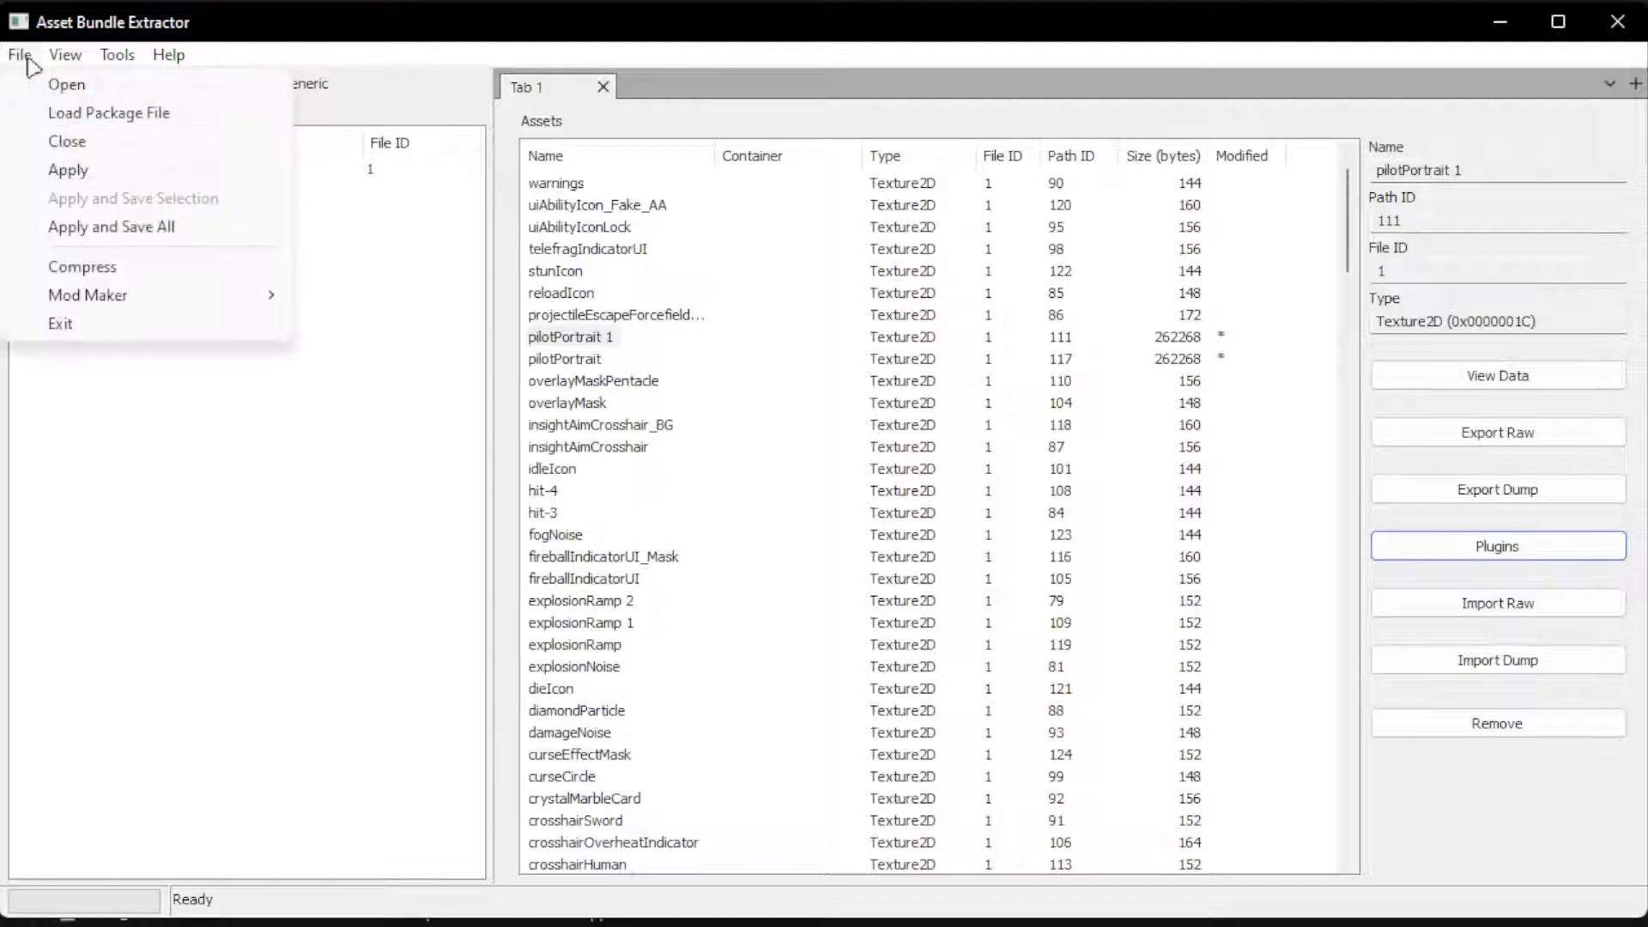
click(138, 230)
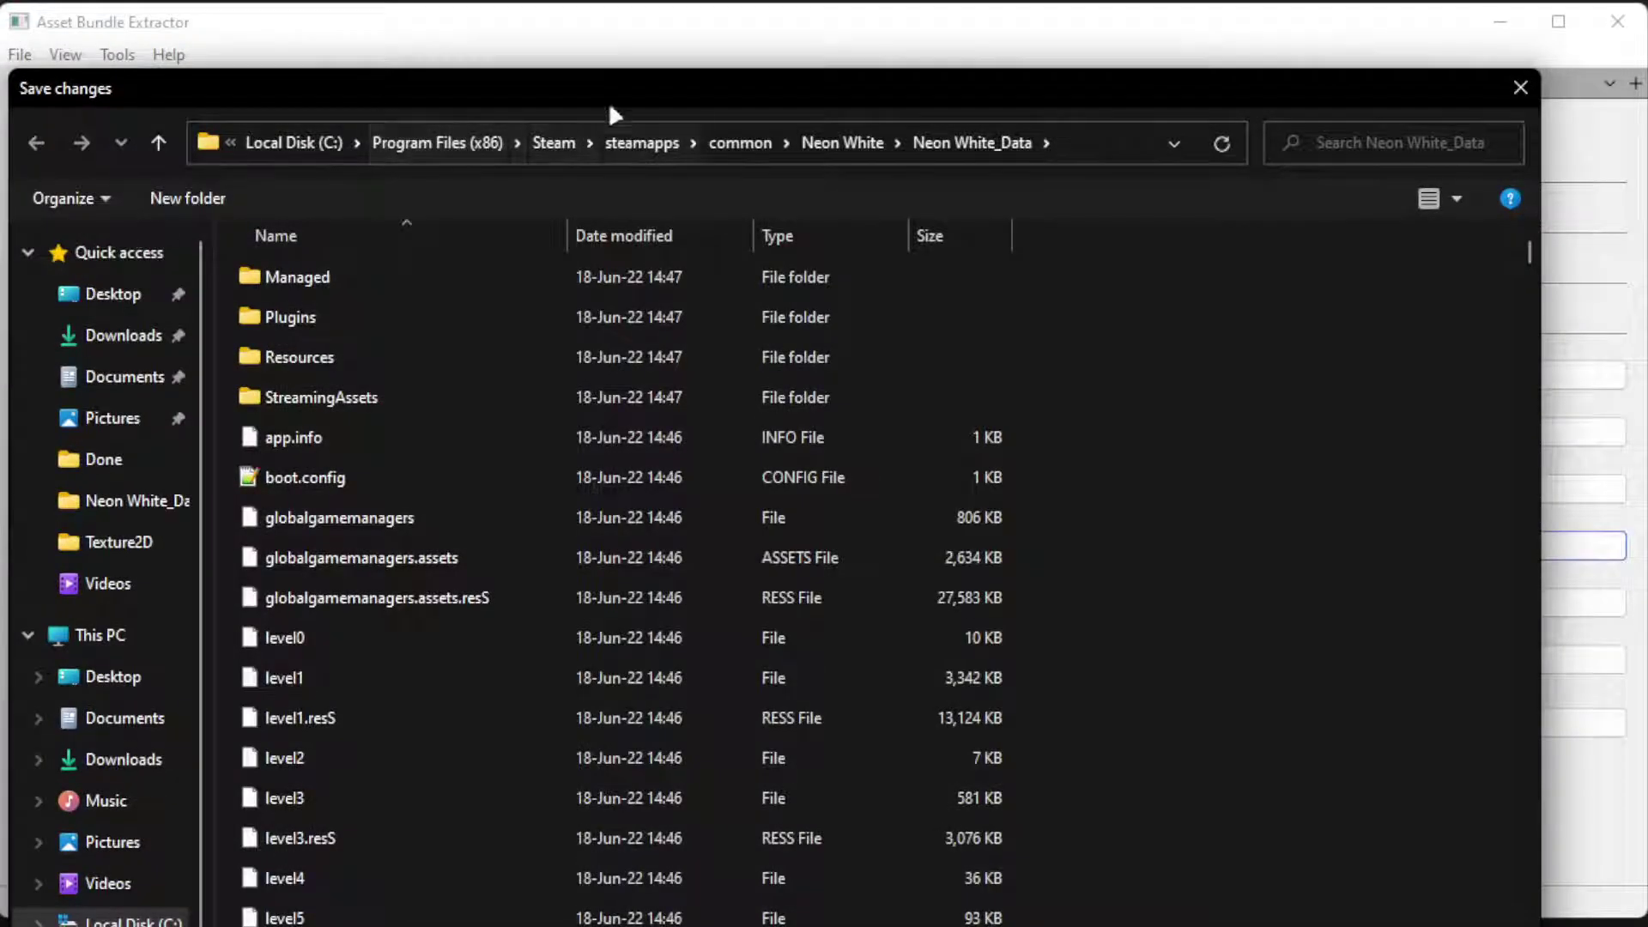
drag(609, 98, 584, 0)
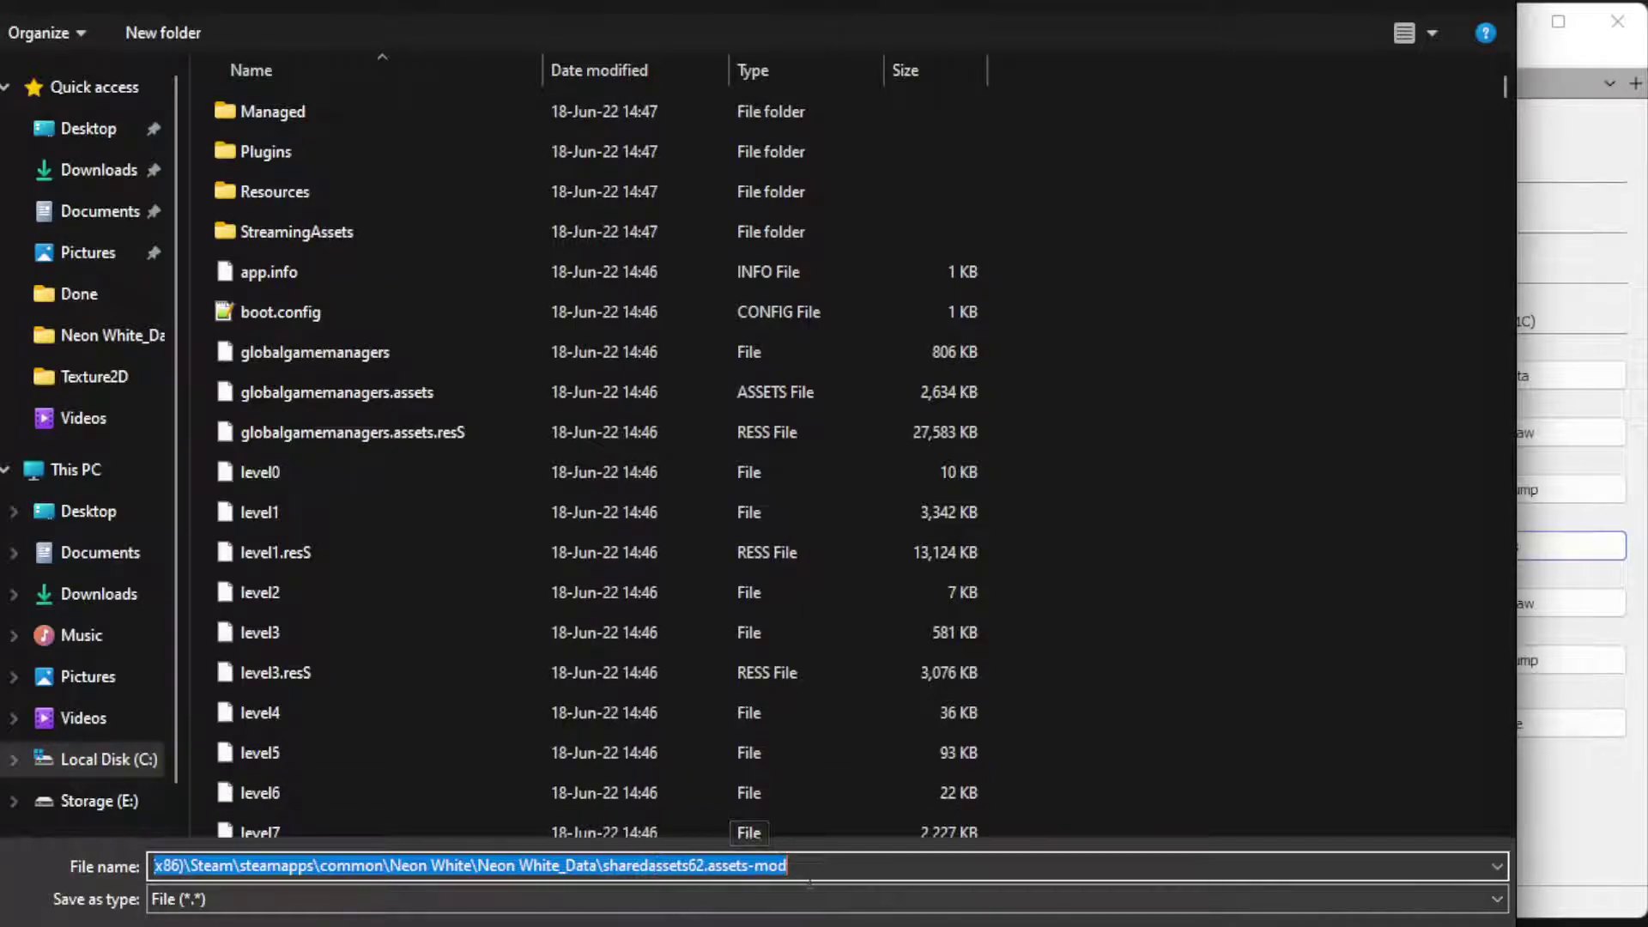
click(784, 866)
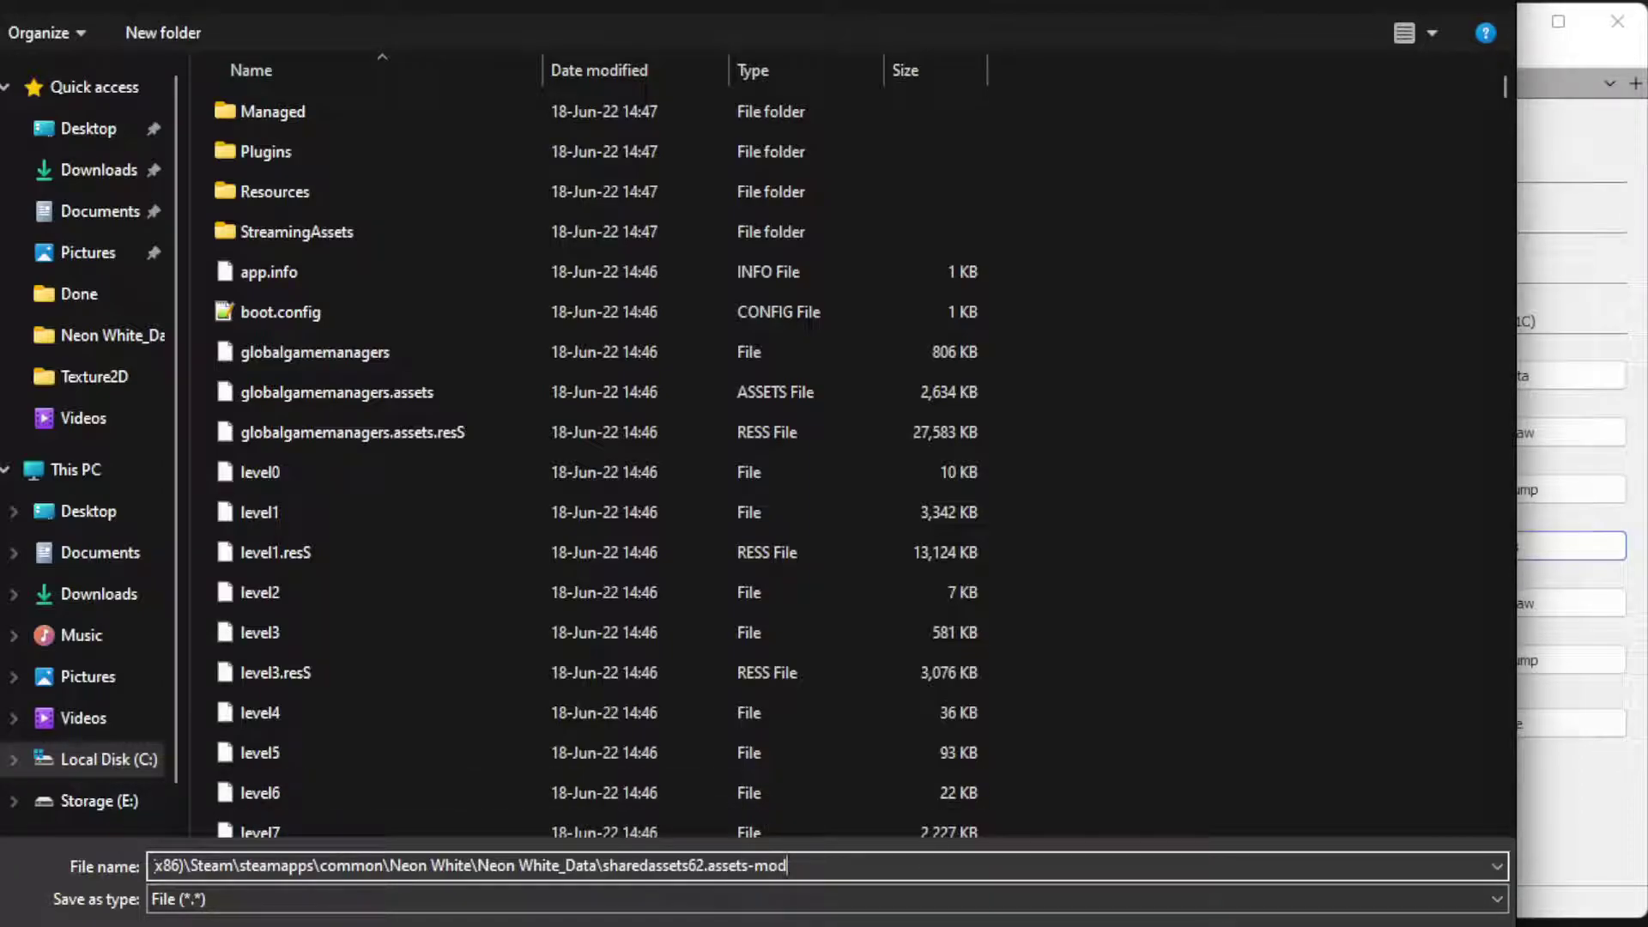
- Confirm saving sharedassets62.assets-mod, minimize the extractor and scroll Neon White_Data in Explorer to sharedassets62
key(Return)
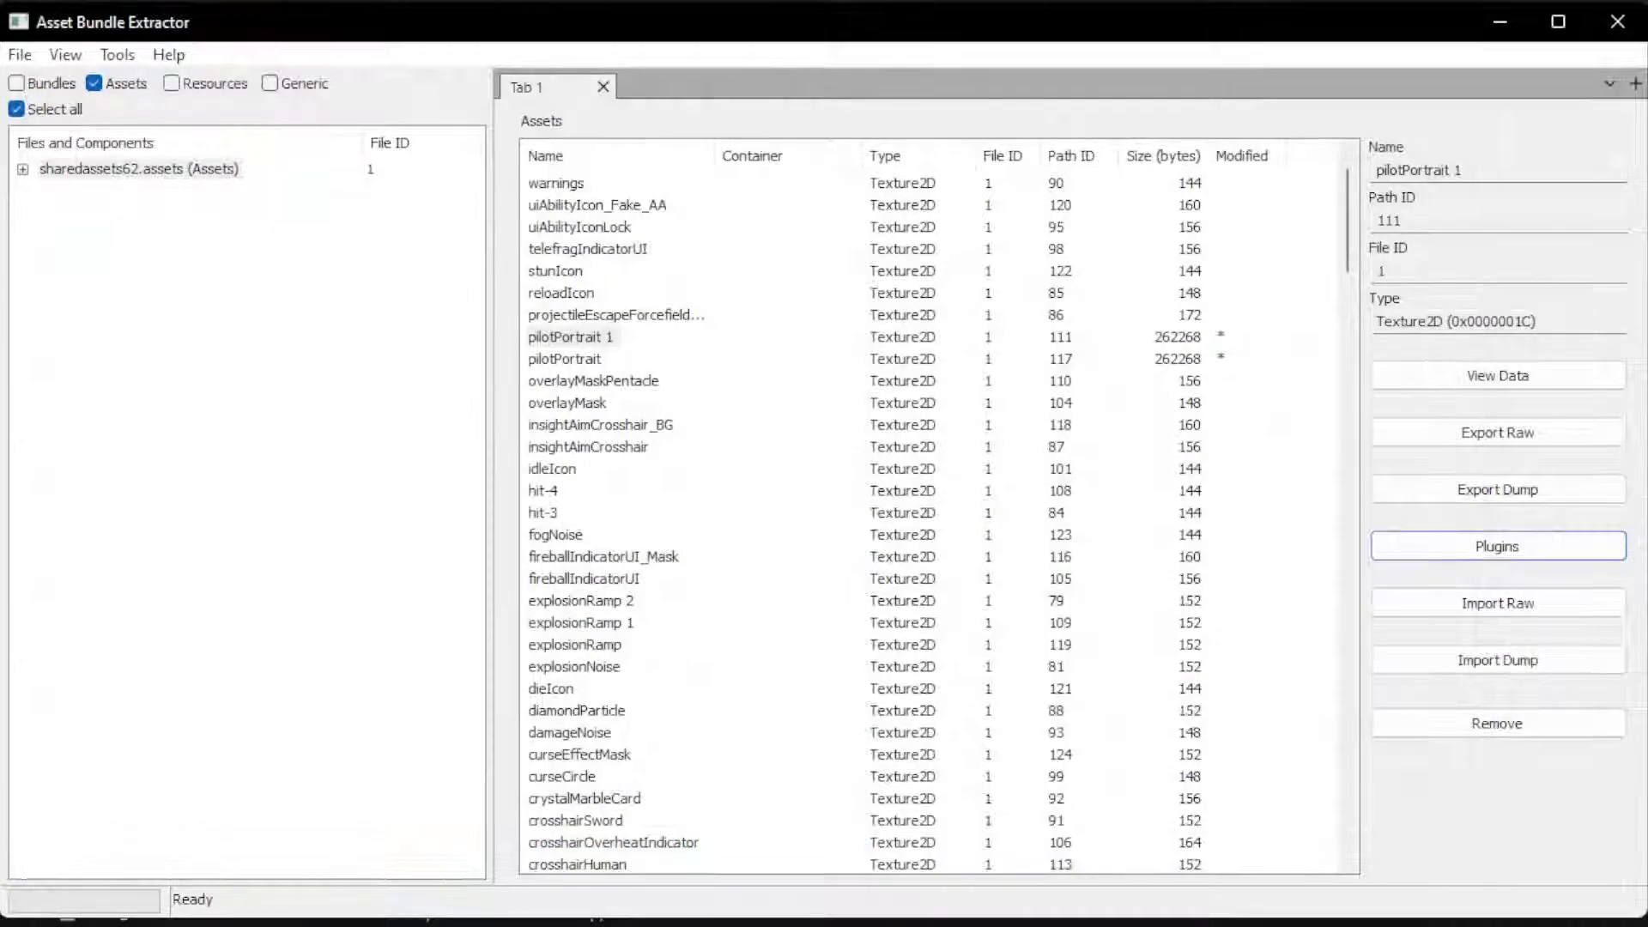
click(1500, 22)
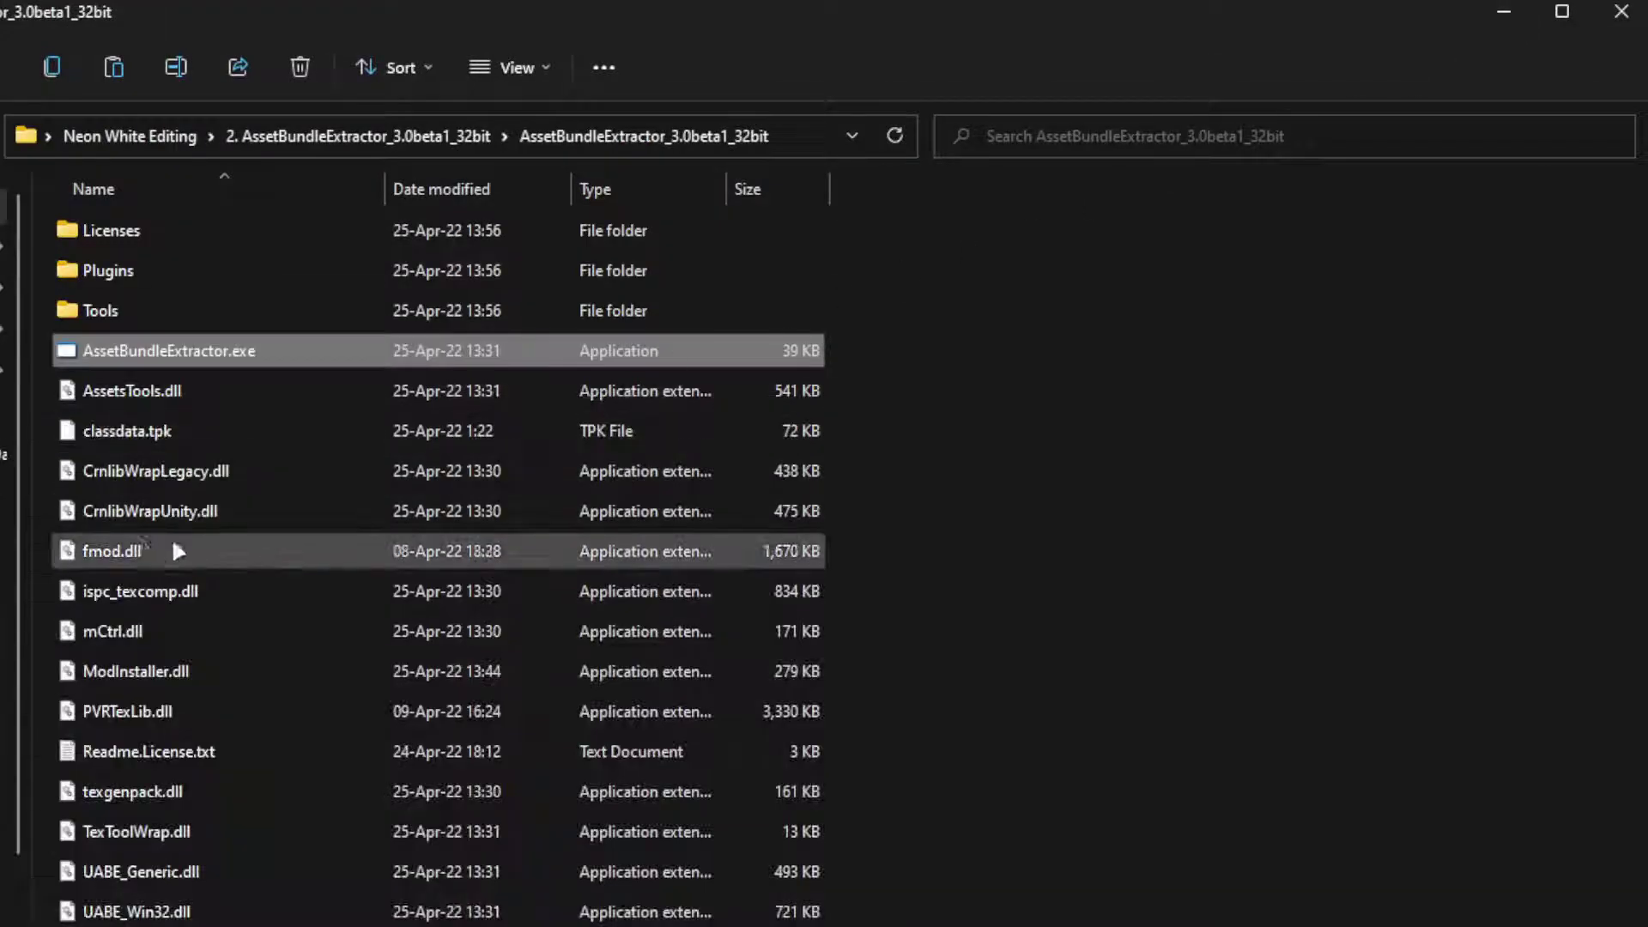
key(alt+Left)
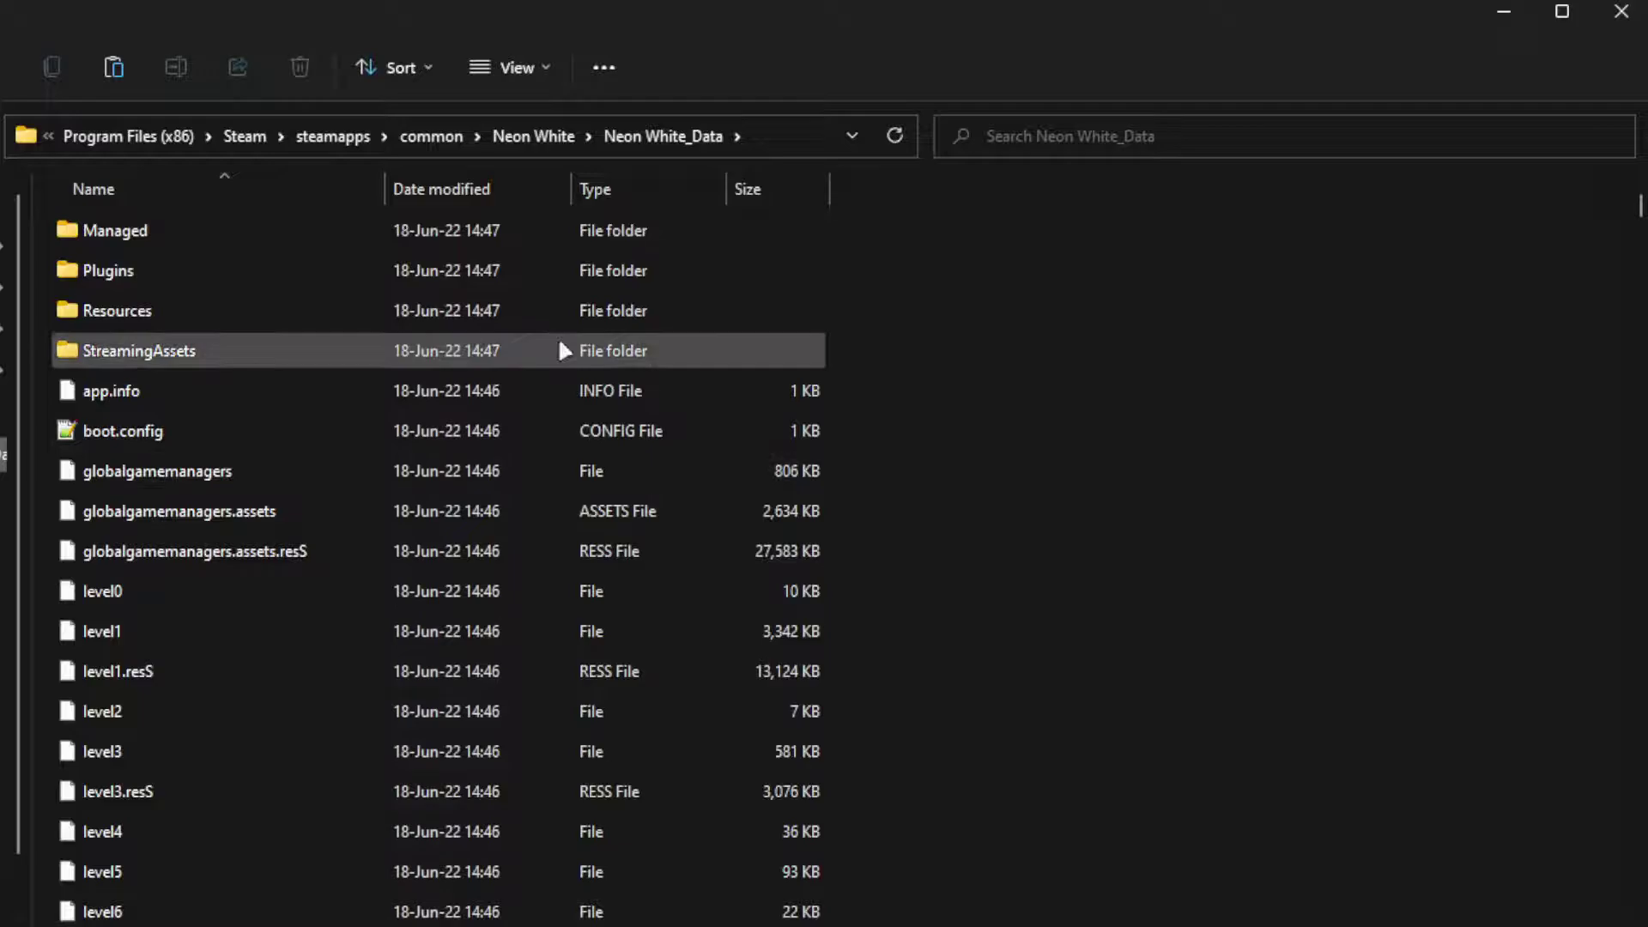
scroll(558, 344, down, 10)
scroll(1143, 440, down, 20)
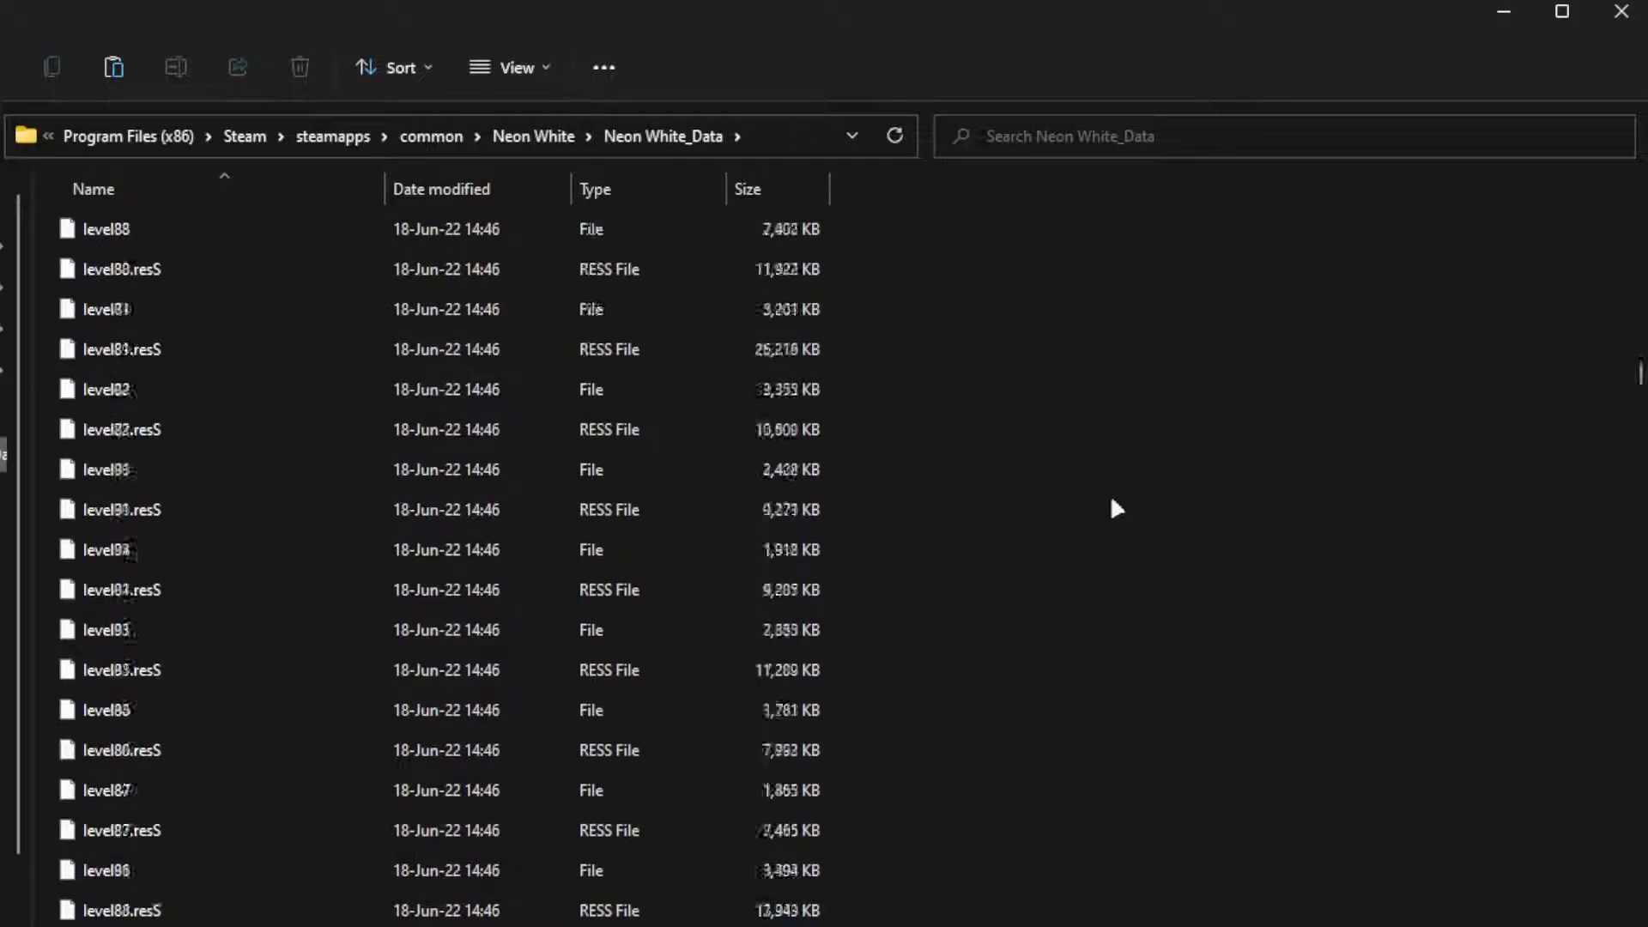
scroll(983, 539, down, 20)
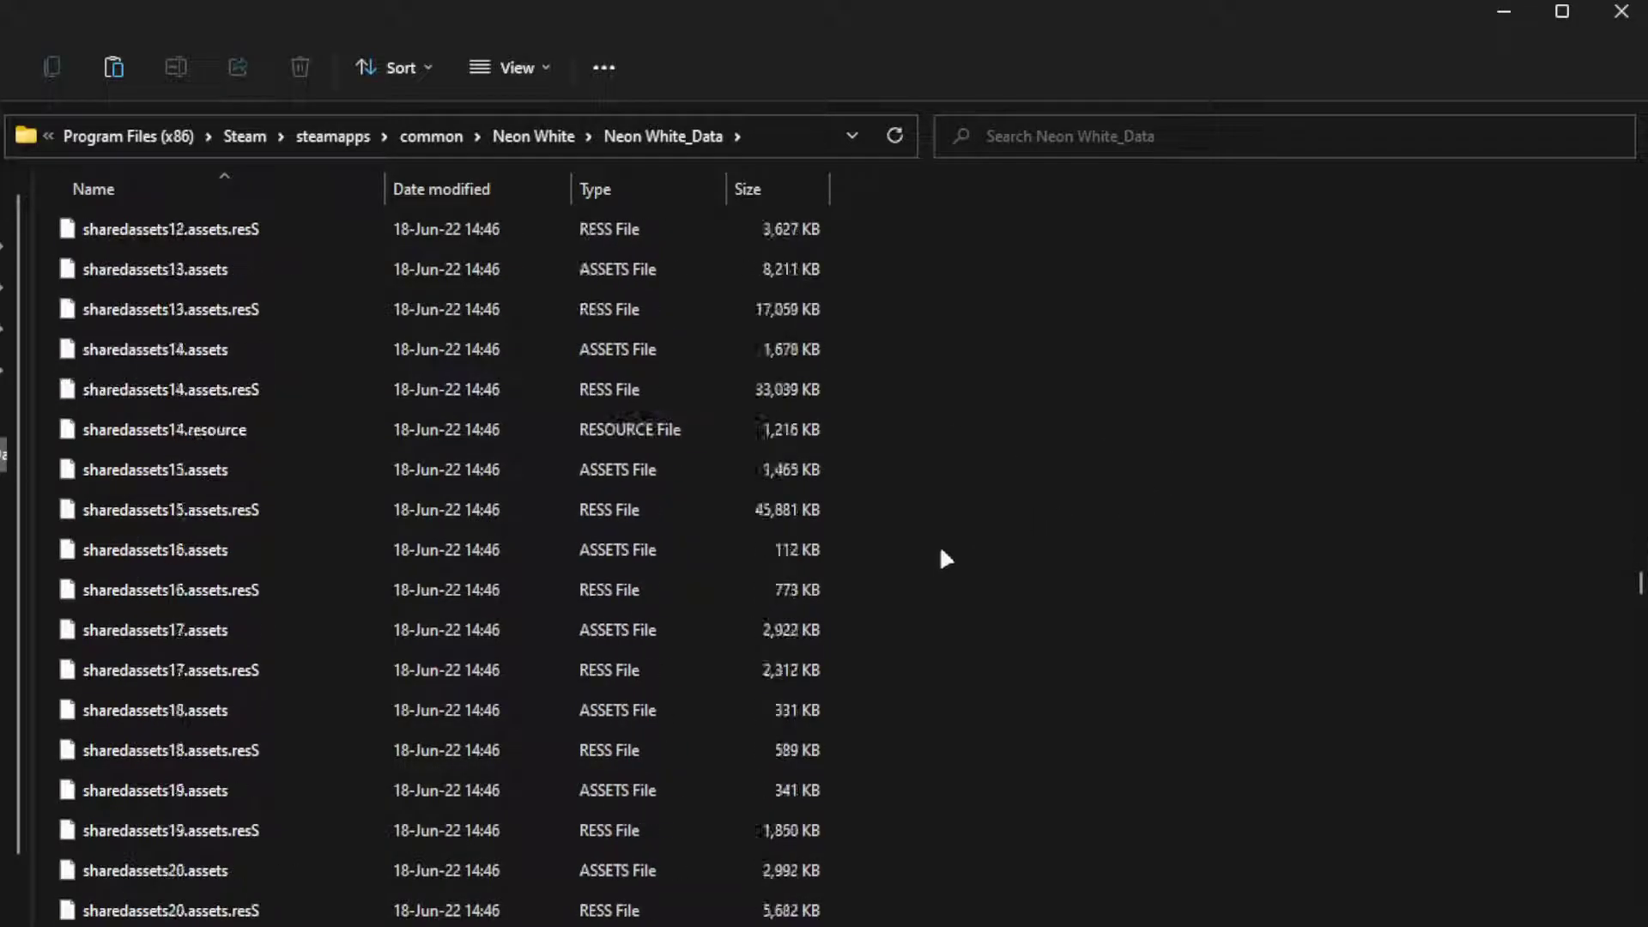
scroll(933, 543, down, 3)
scroll(930, 545, up, 4)
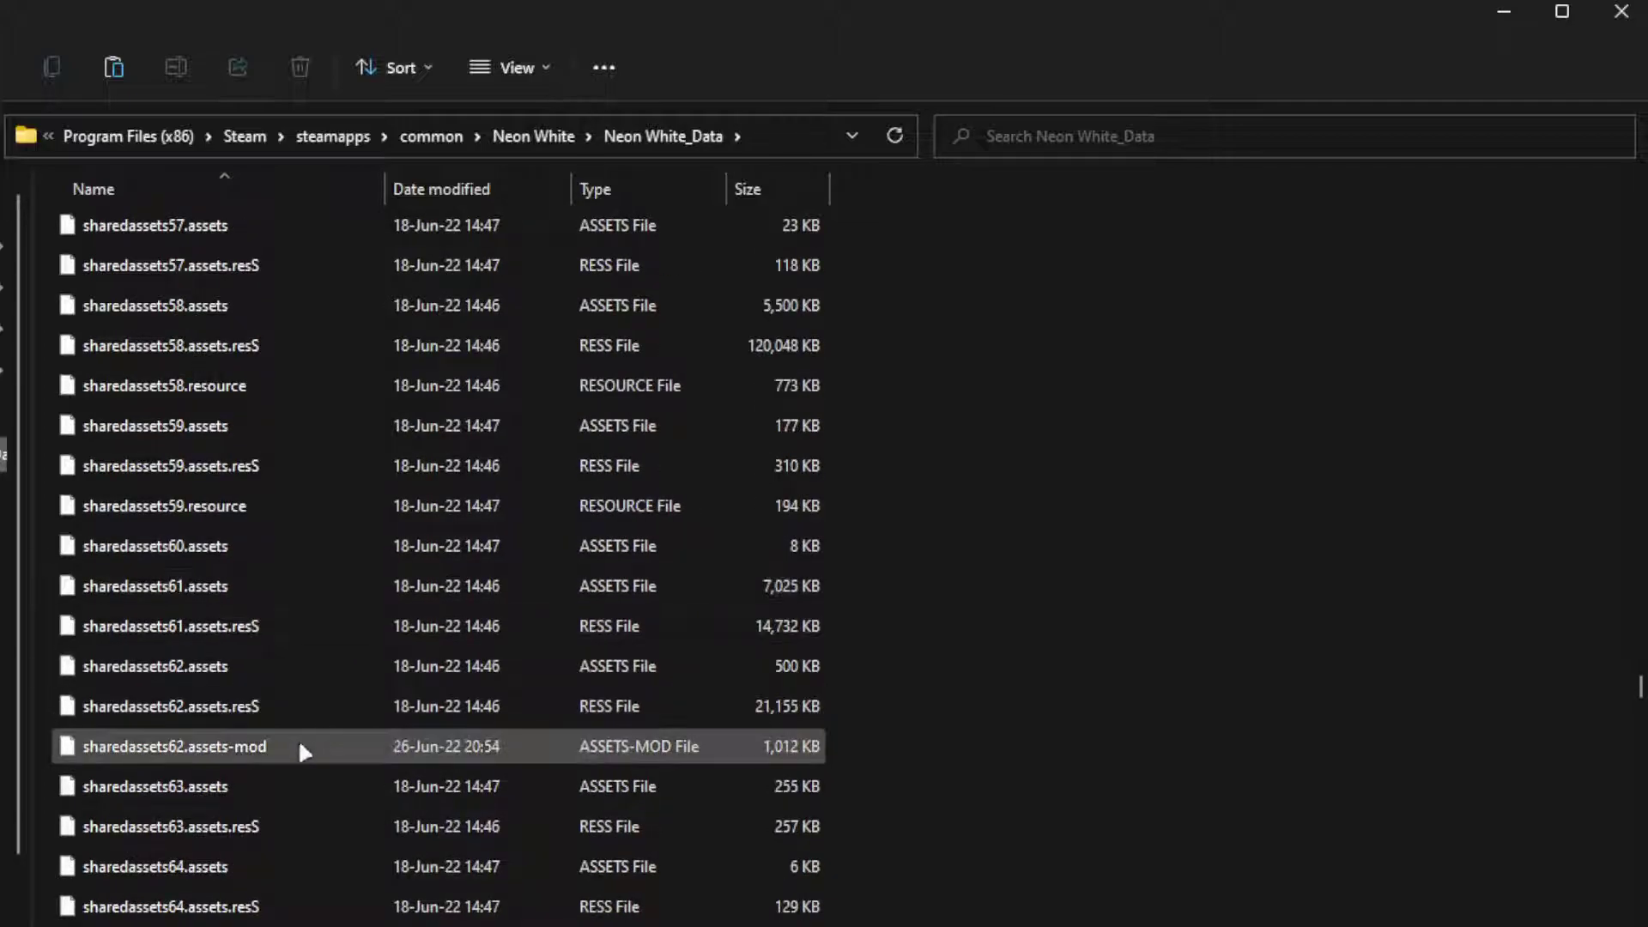
- Try cutting and renaming the original sharedassets62.assets, then dismiss the File In Use warnings
click(323, 674)
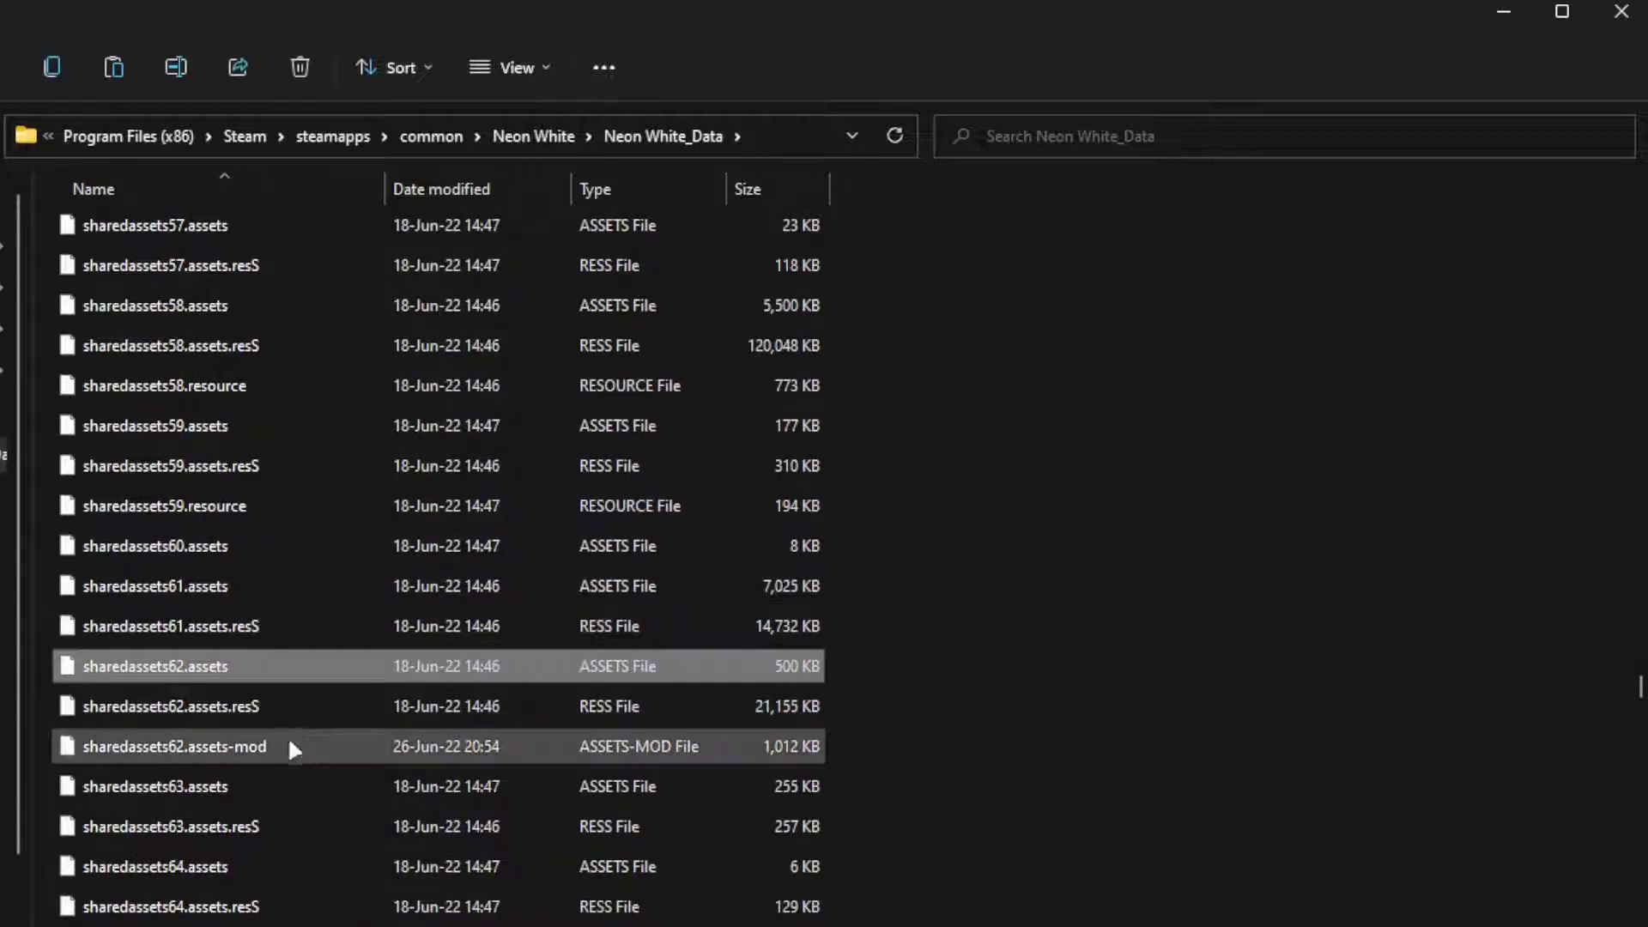
click(288, 747)
click(288, 676)
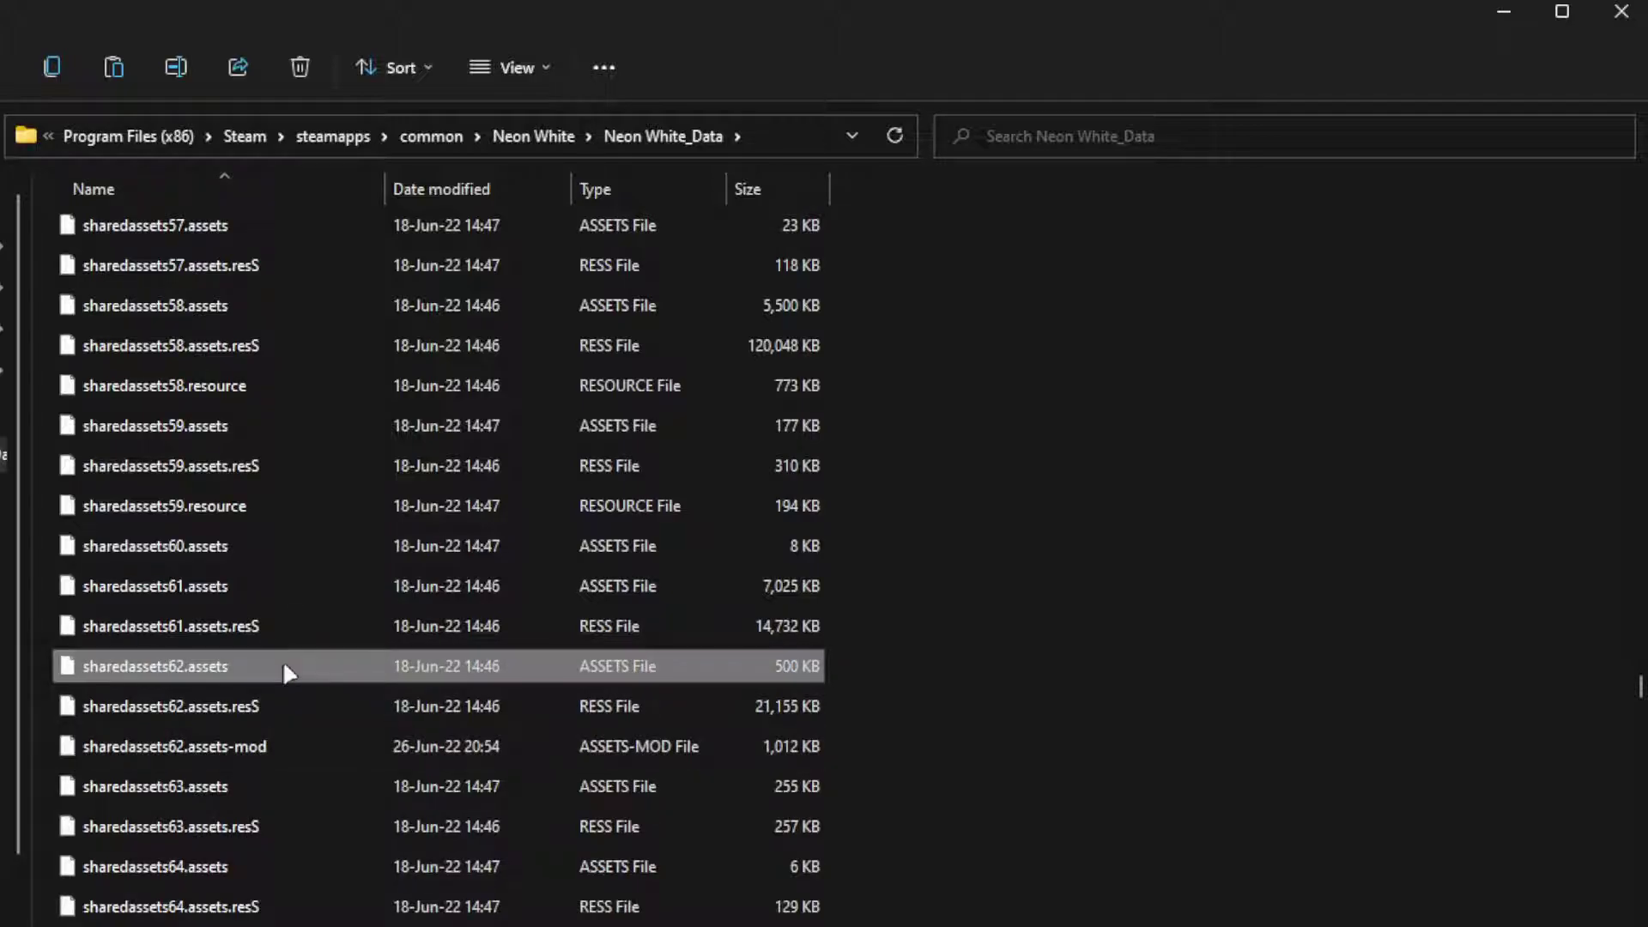
key(ctrl+x)
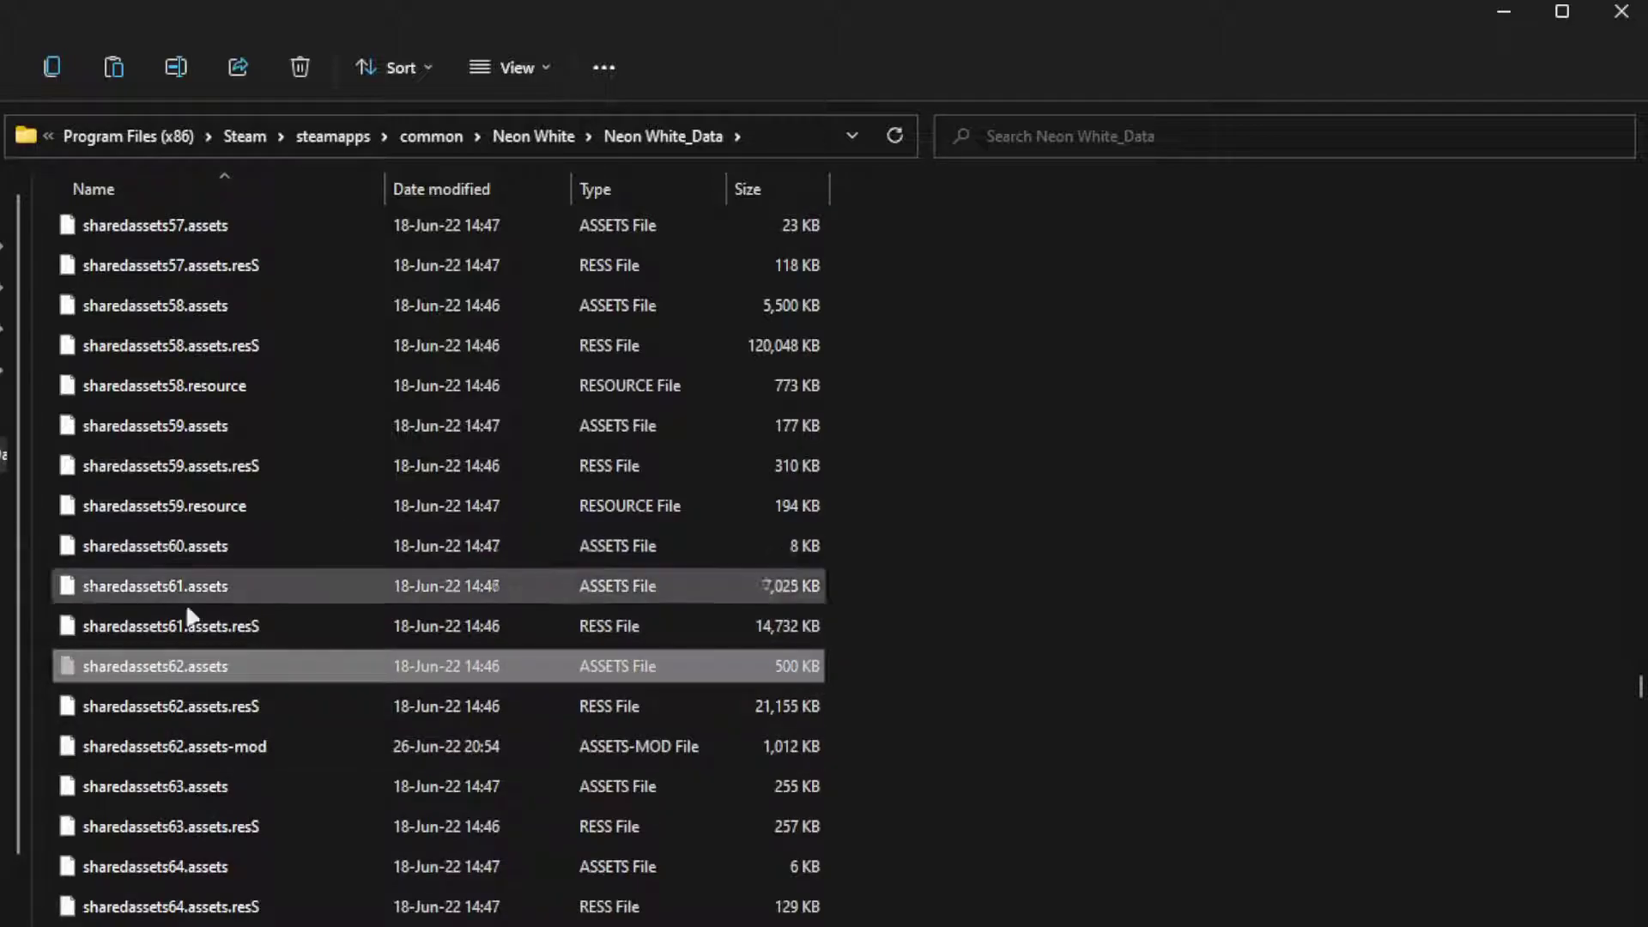
key(F2)
key(BackSpace)
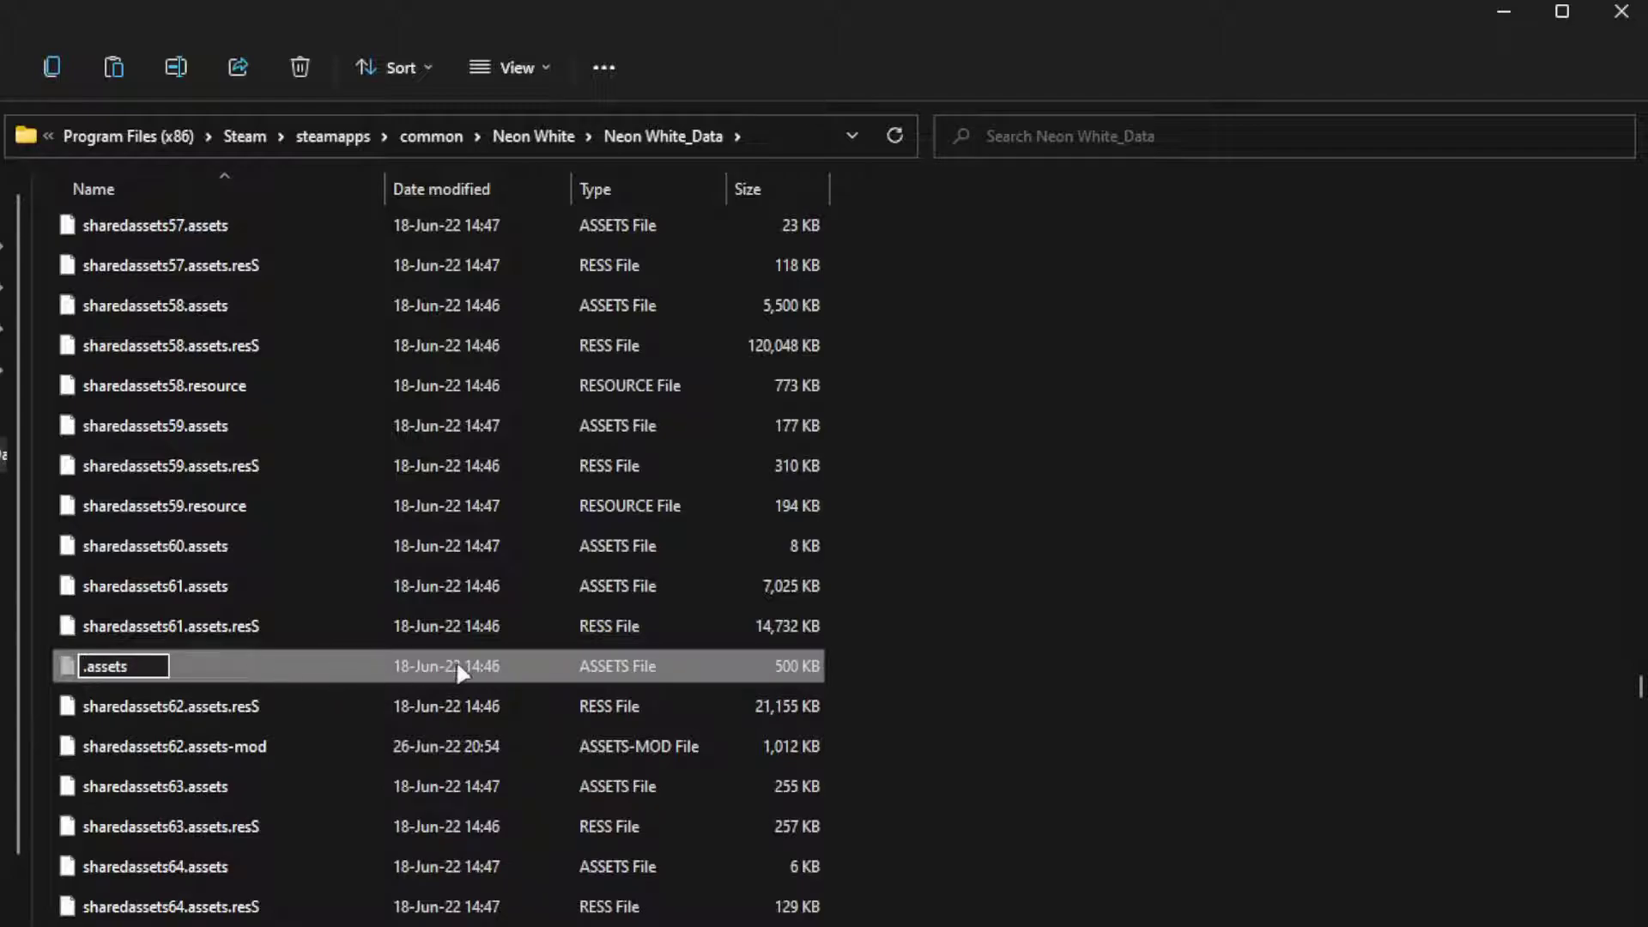
key(Return)
click(966, 678)
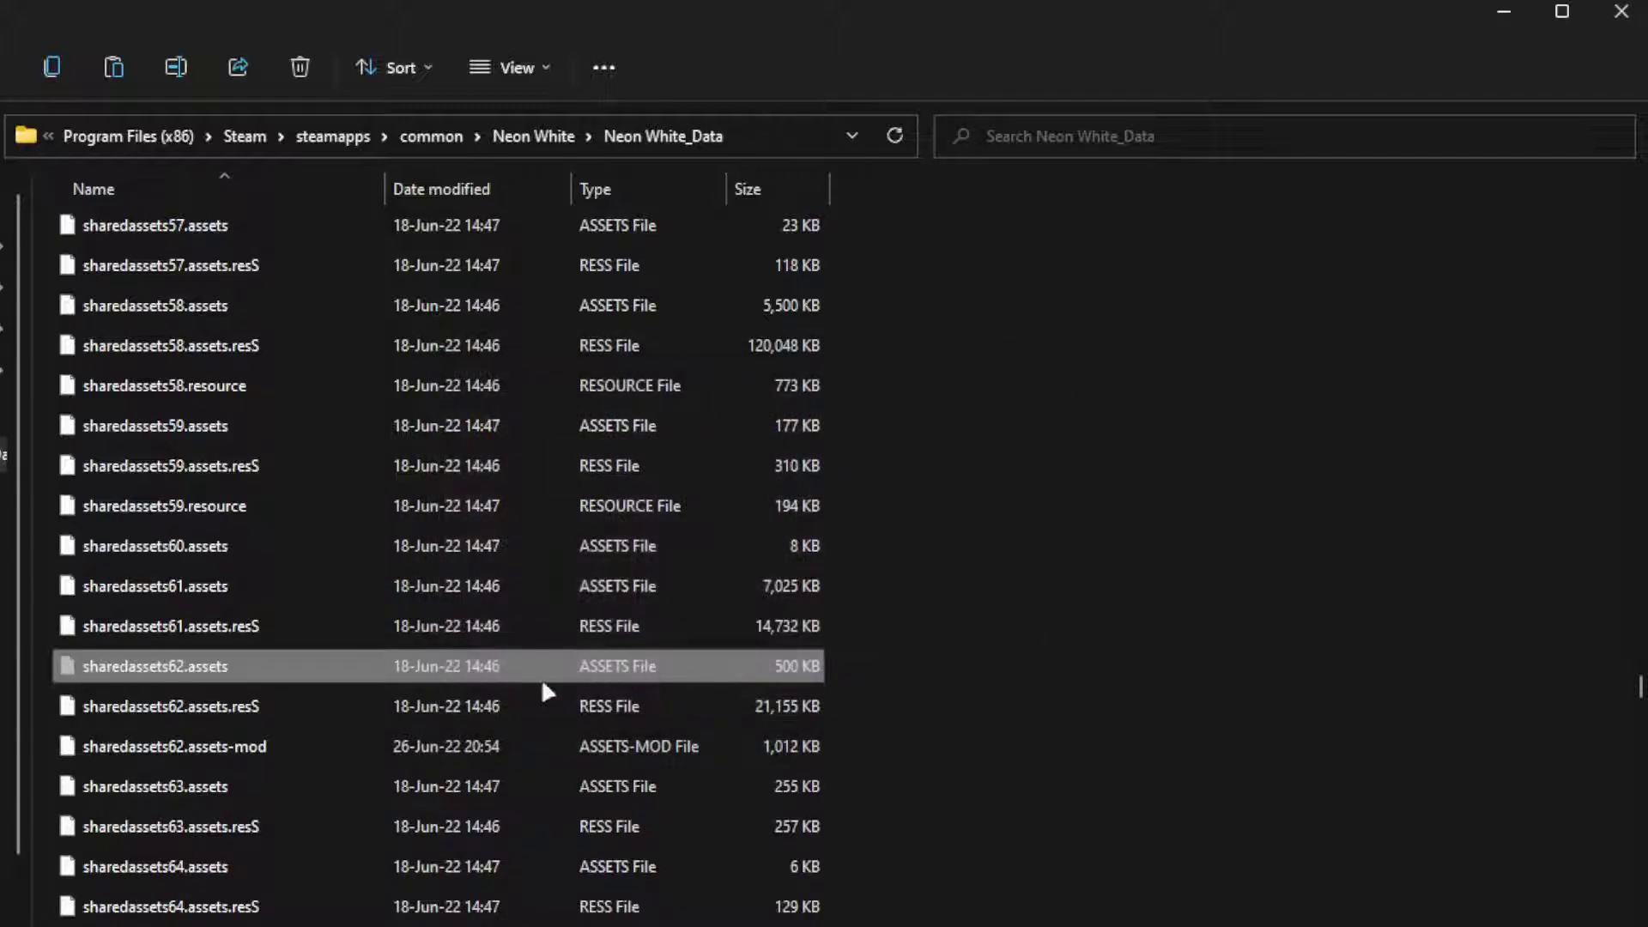
click(922, 444)
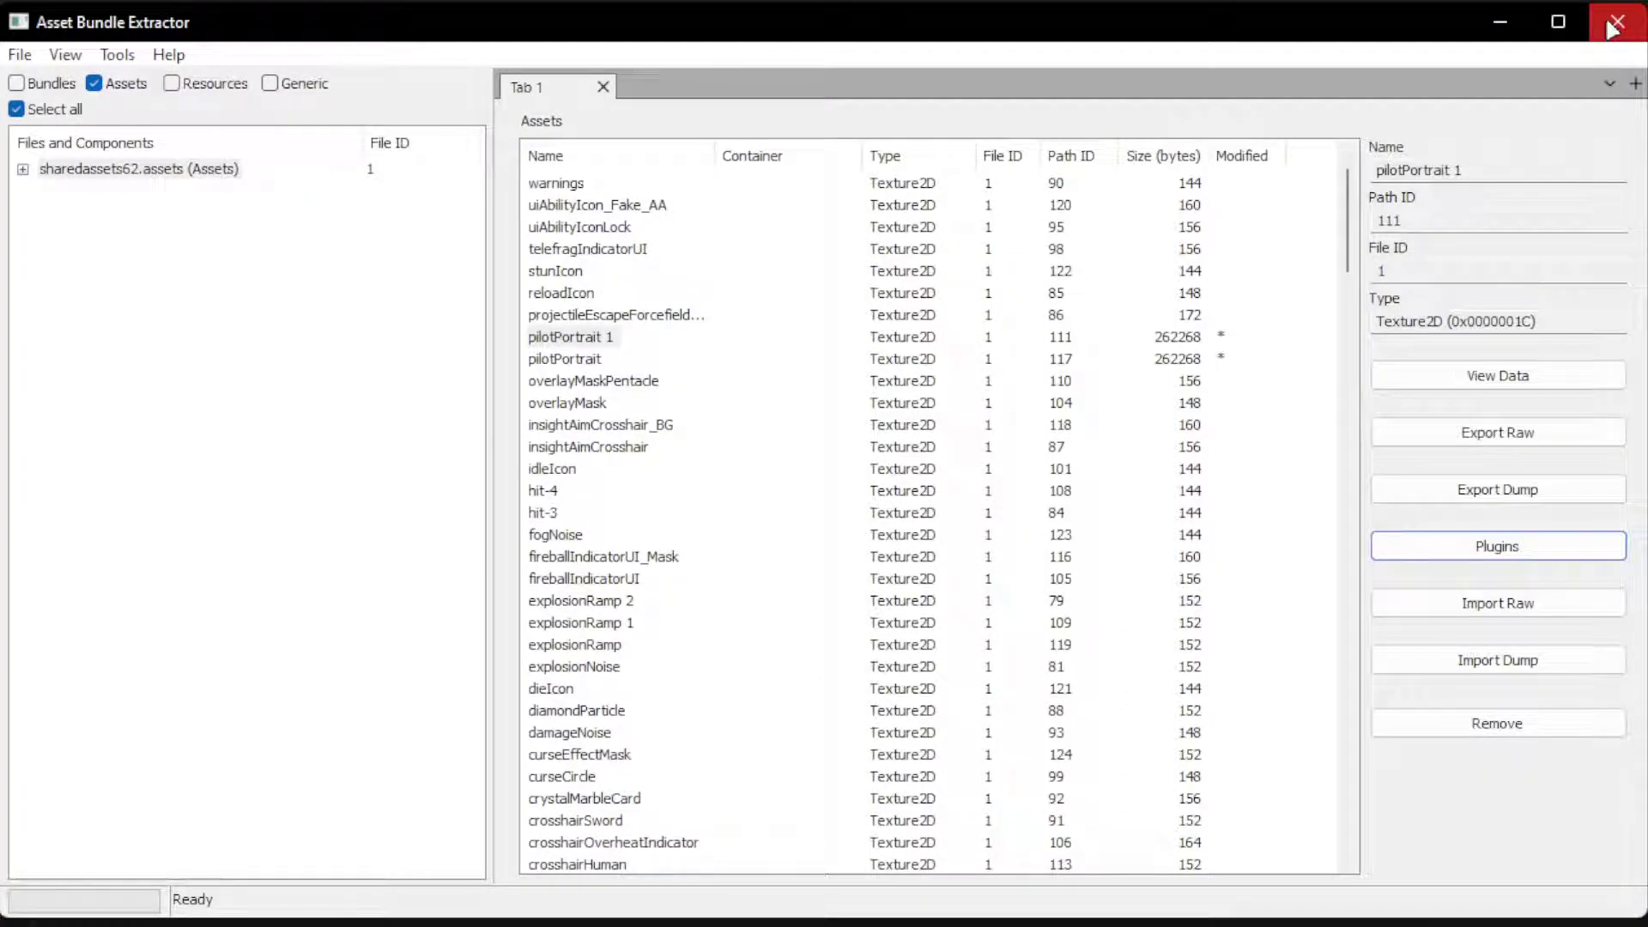
- Close the extractor, delete the original sharedassets62.assets, and rename sharedassets62.assets-mod to sharedassets62.assets
click(1616, 23)
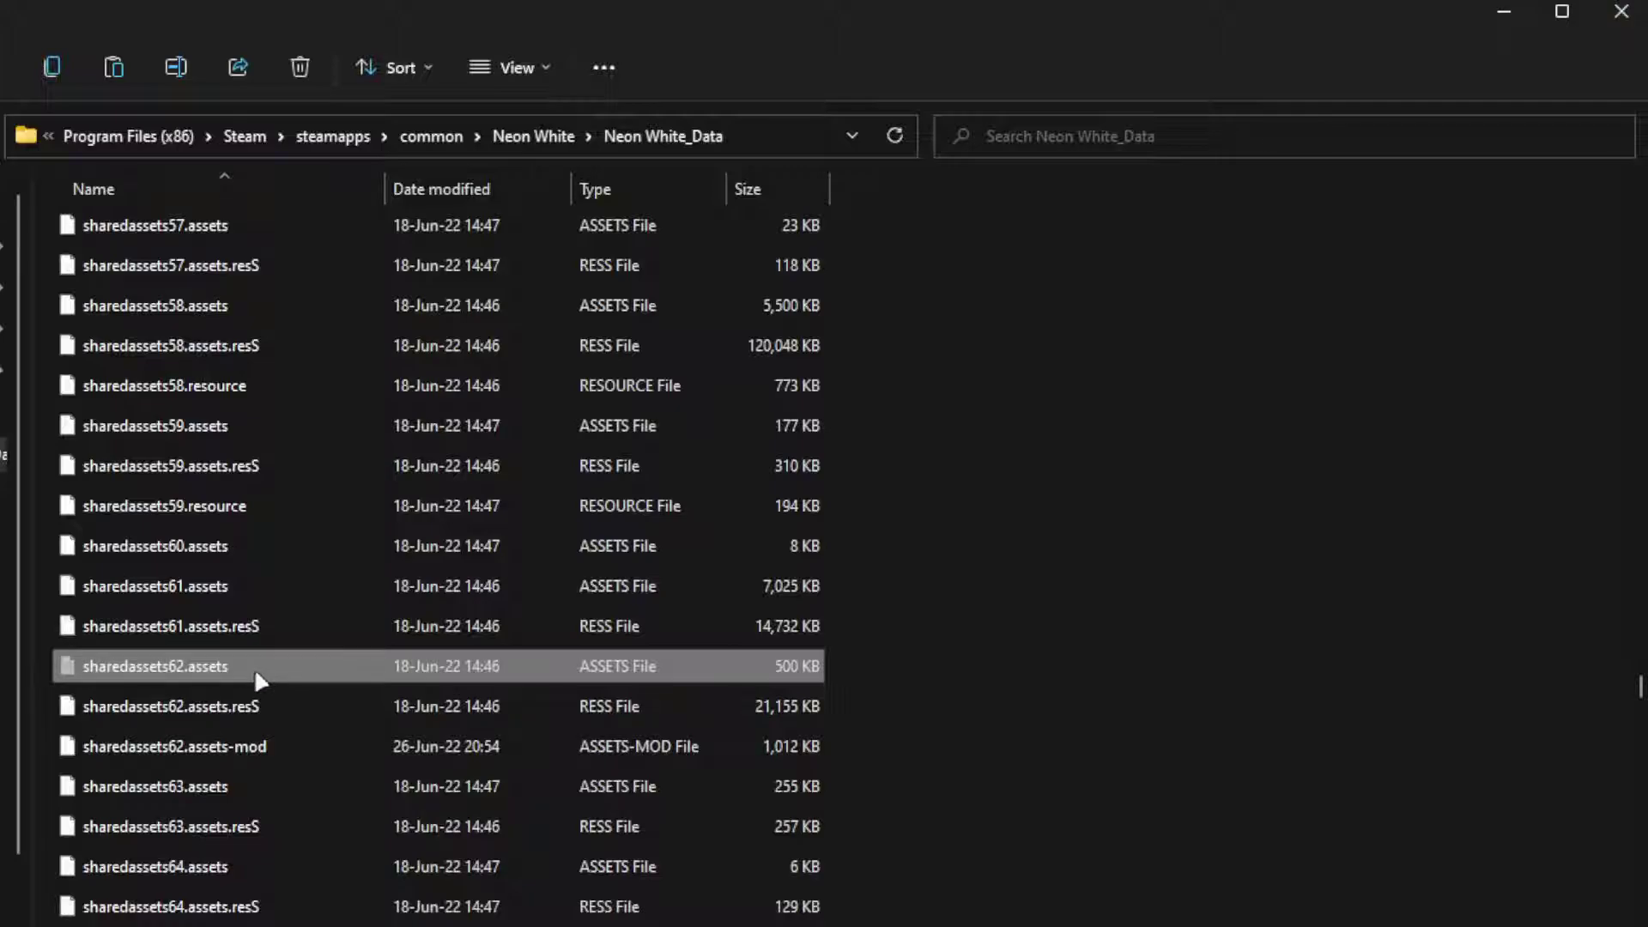
key(Delete)
click(317, 708)
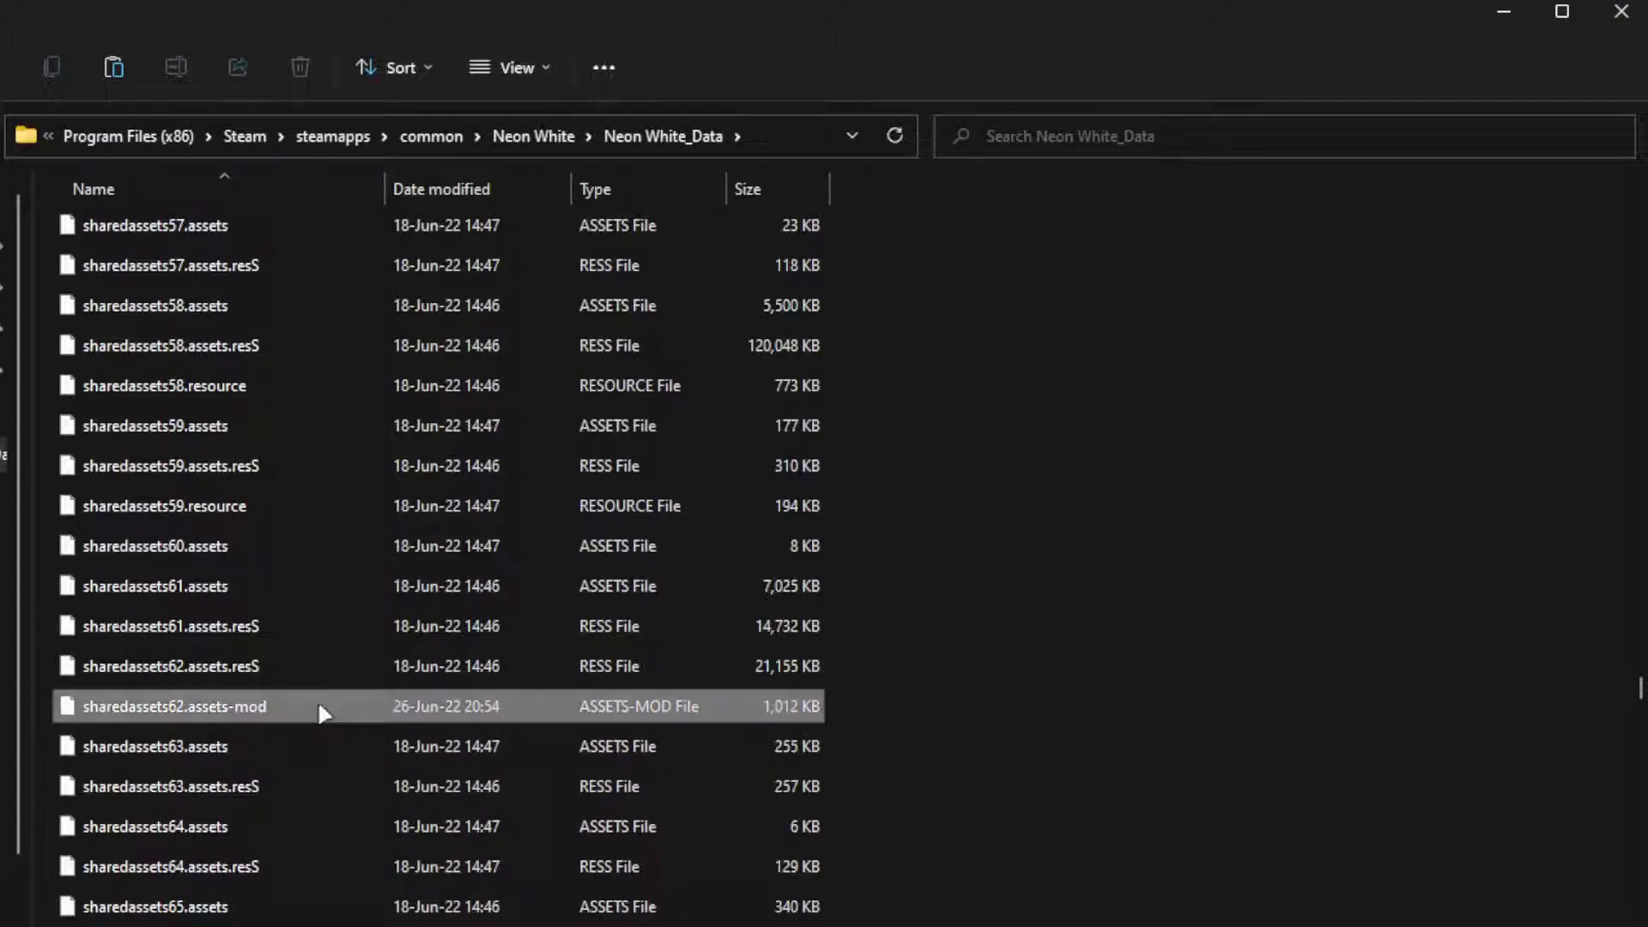
right_click(321, 712)
click(467, 920)
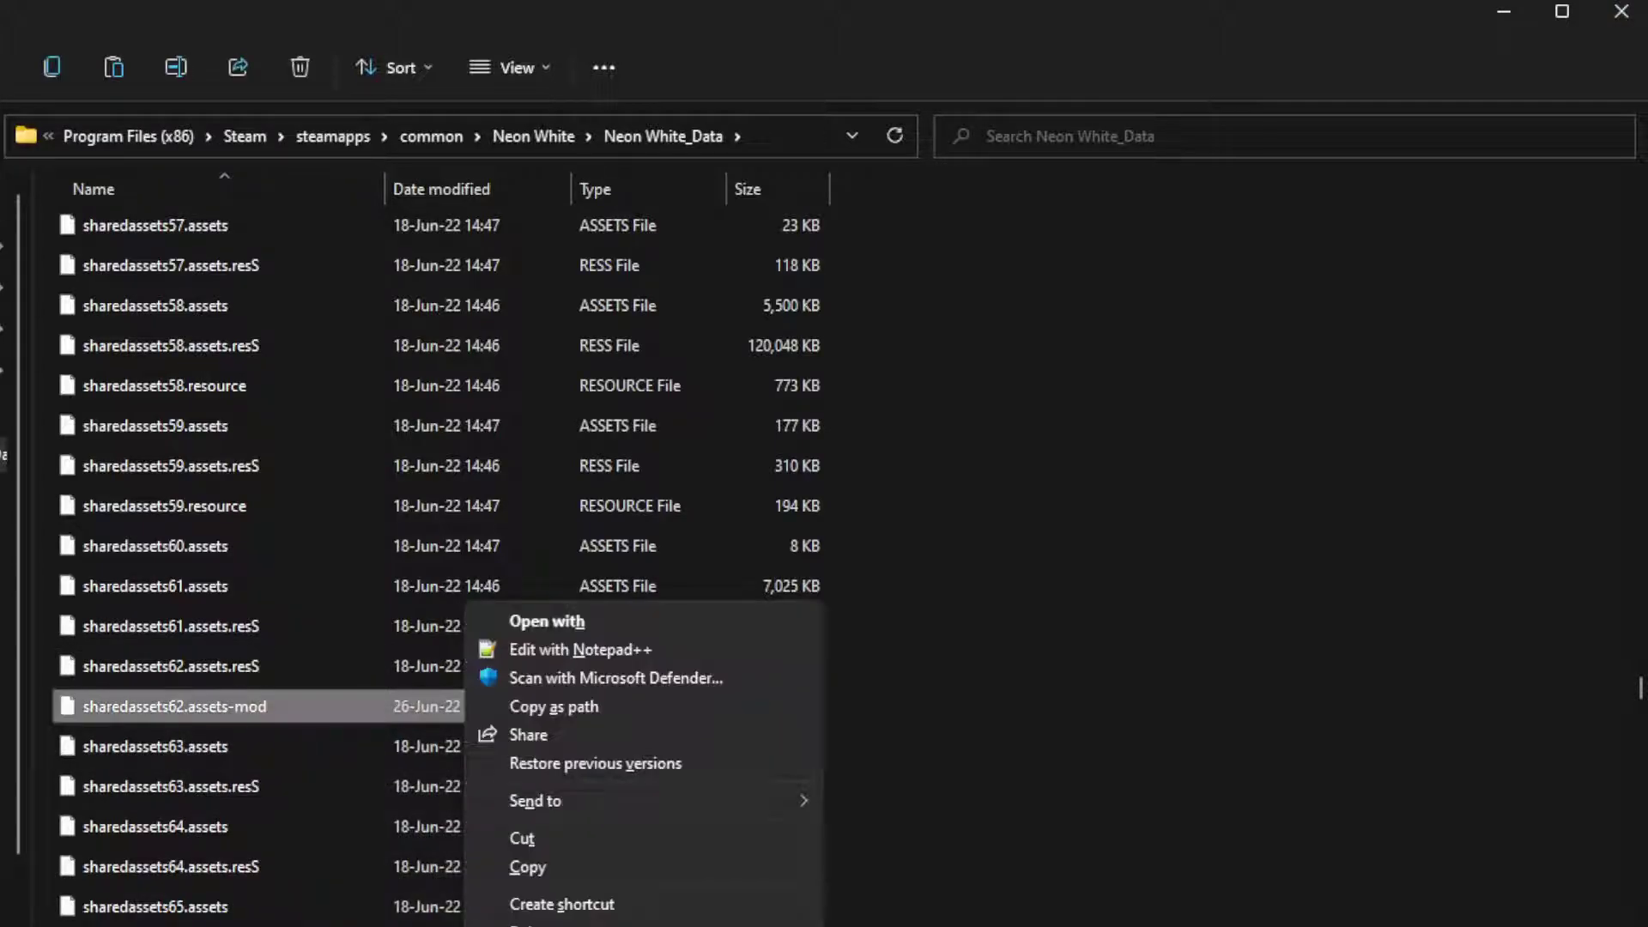
key(m)
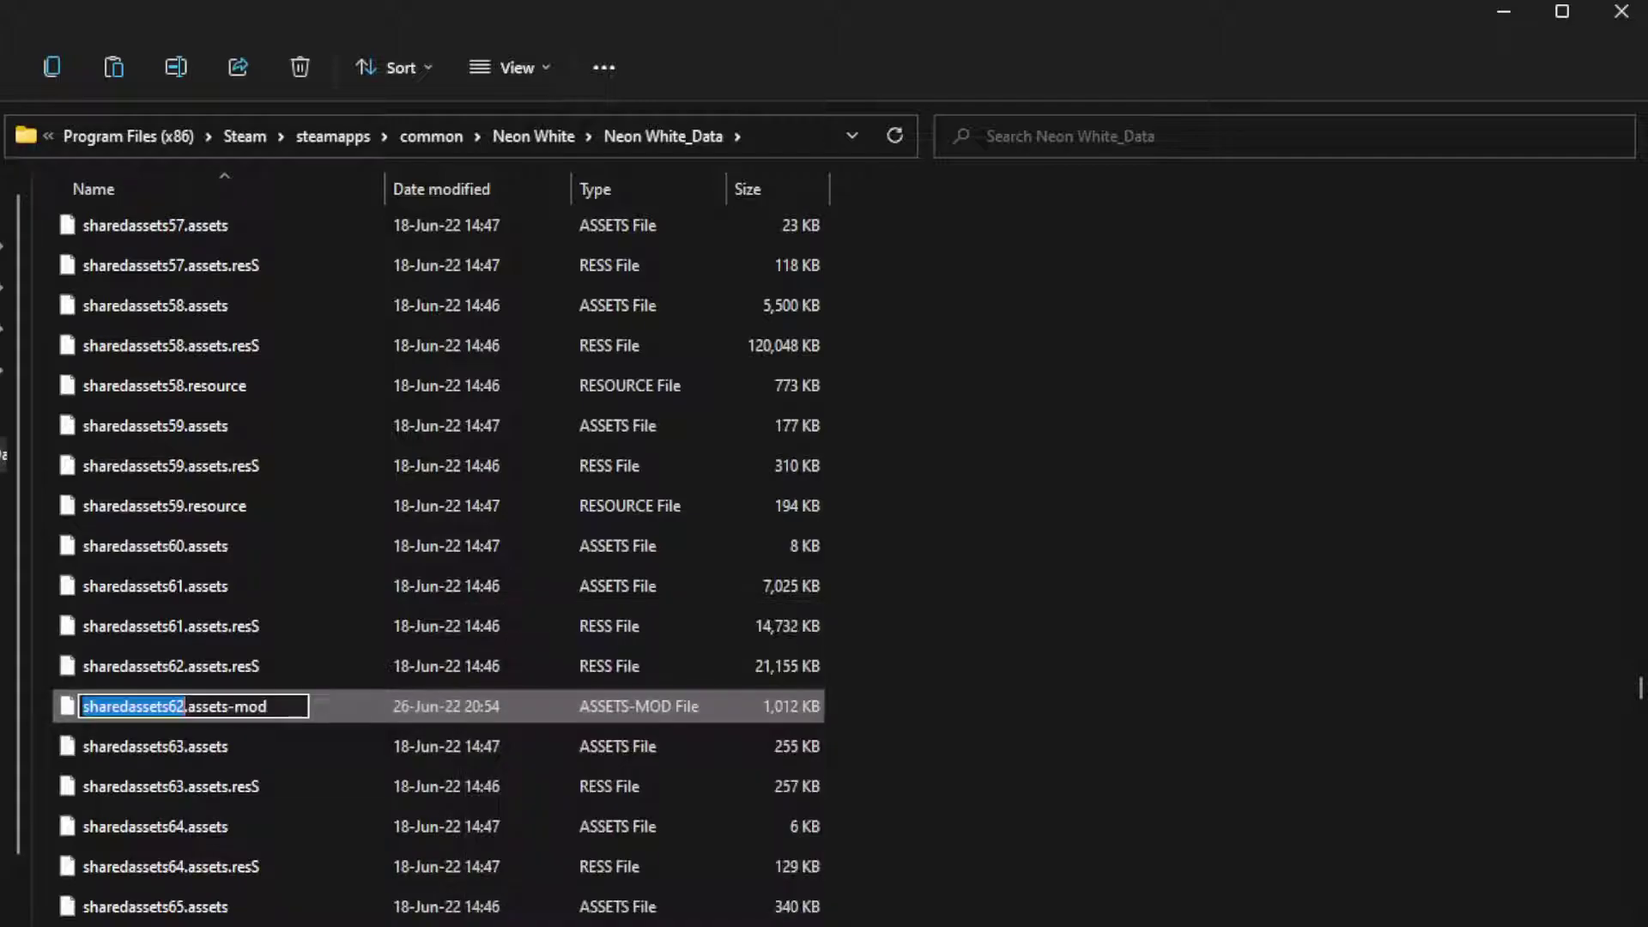
click(294, 707)
key(BackSpace)
key(BackSpace)
key(BackSpace)
key(BackSpace)
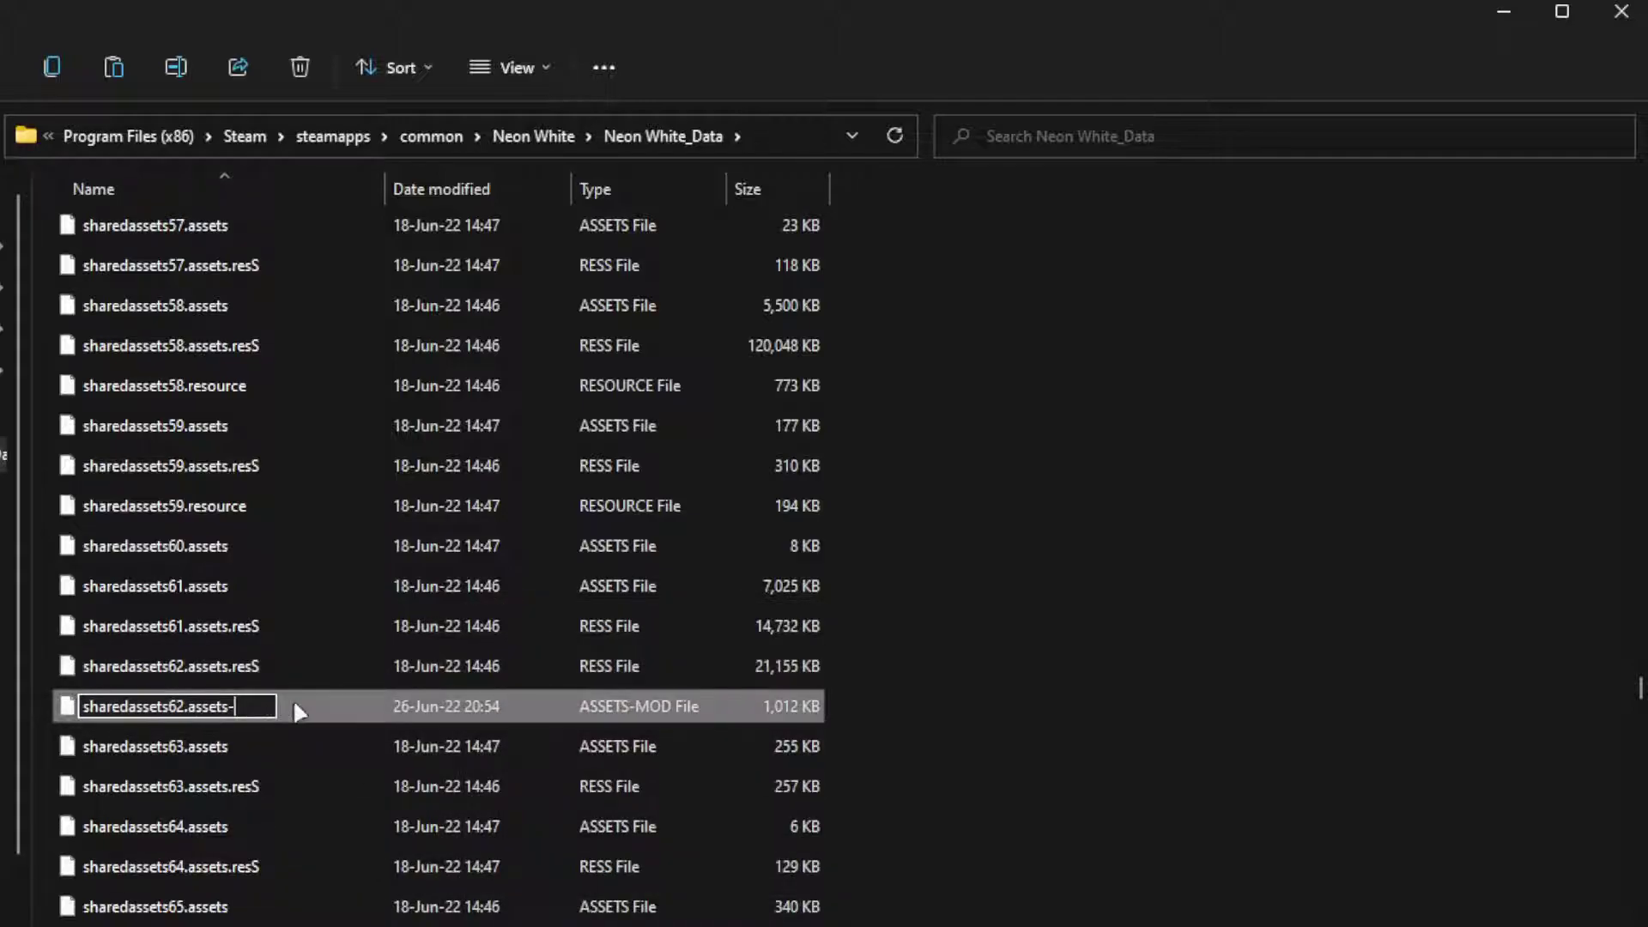
key(Return)
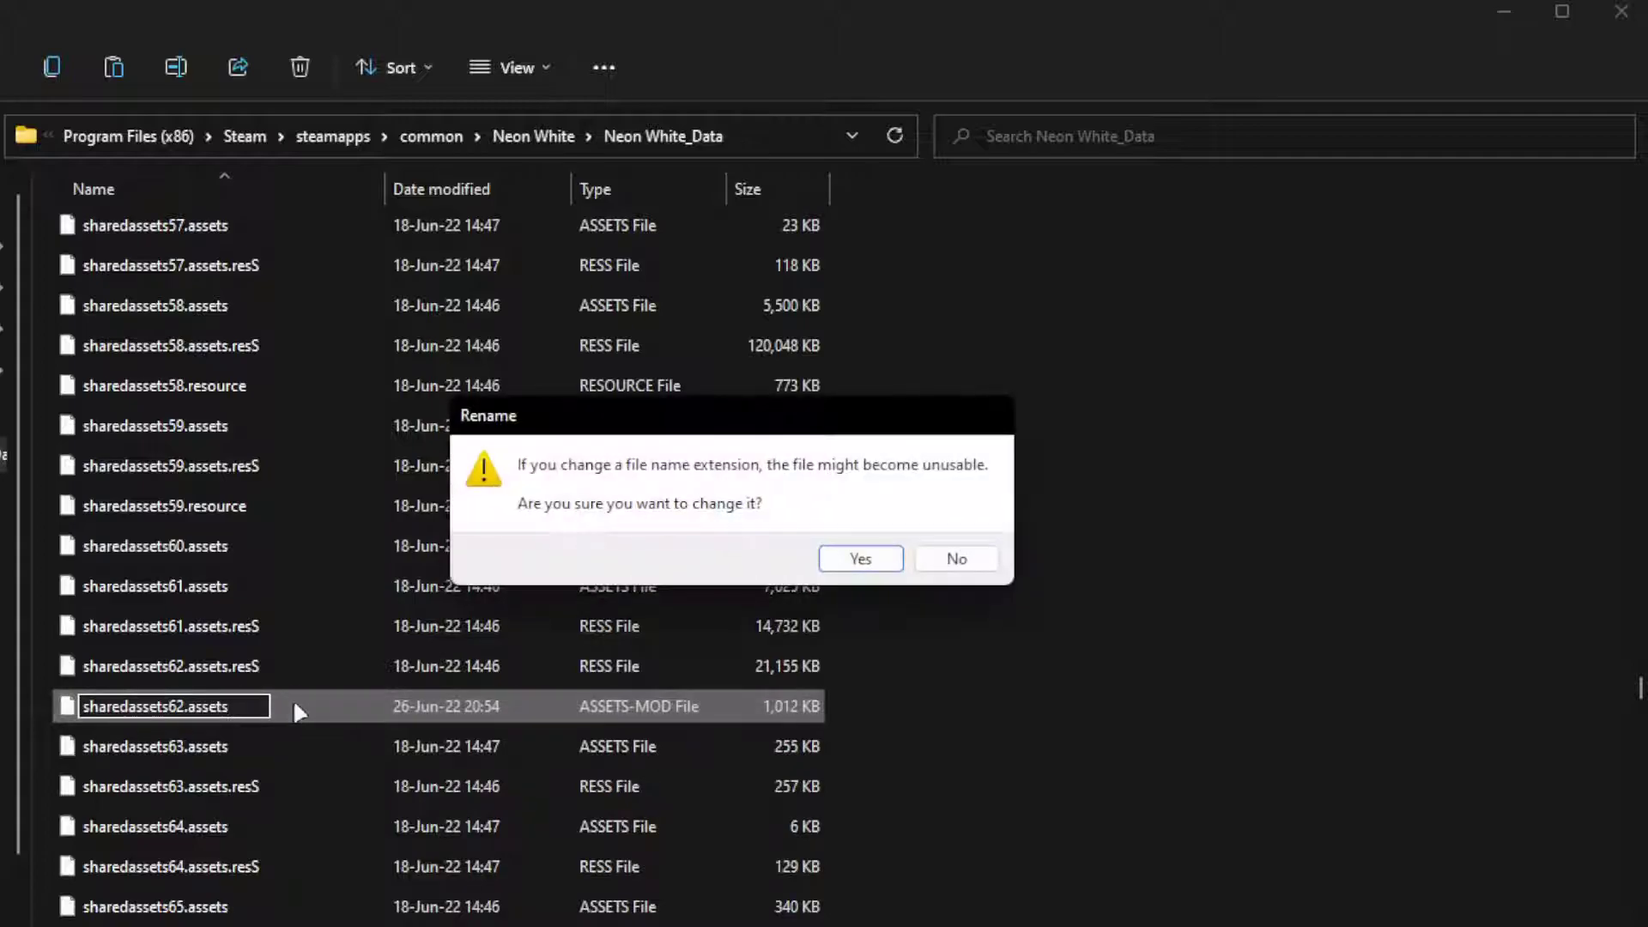
key(Return)
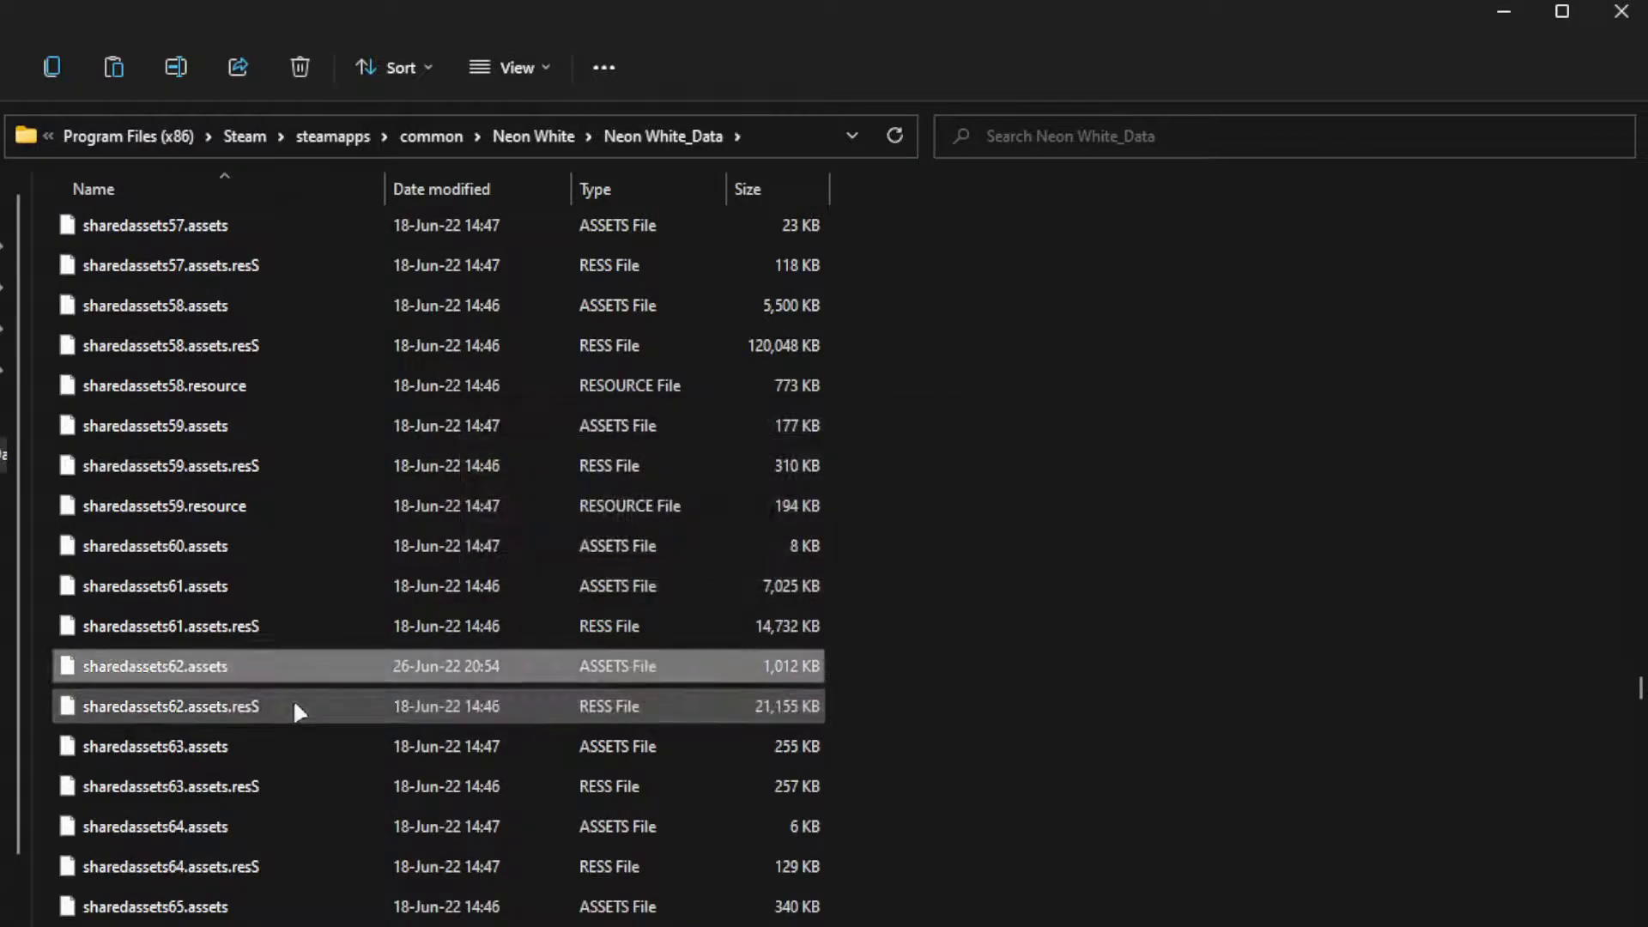